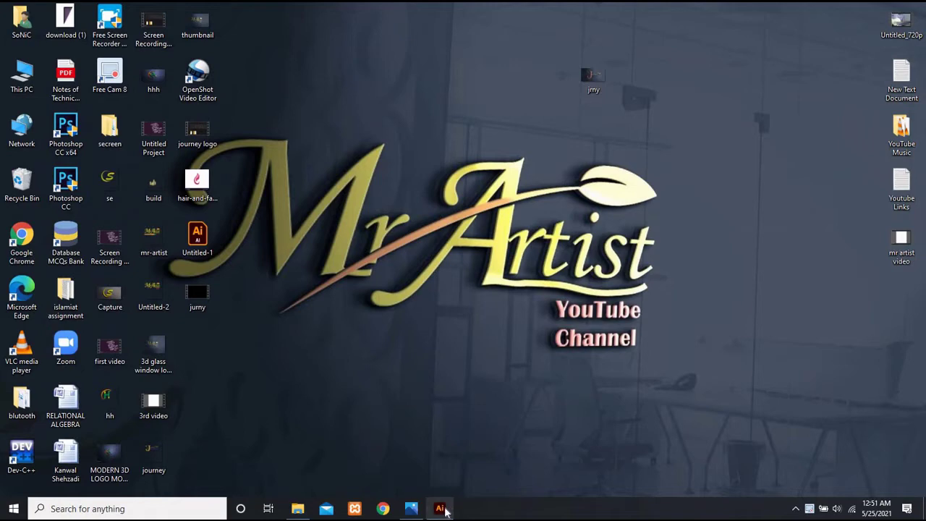
- Drag the pink woman-profile logo file onto the blank artboard, embedding it at roughly 377 × 407 pt
click(438, 508)
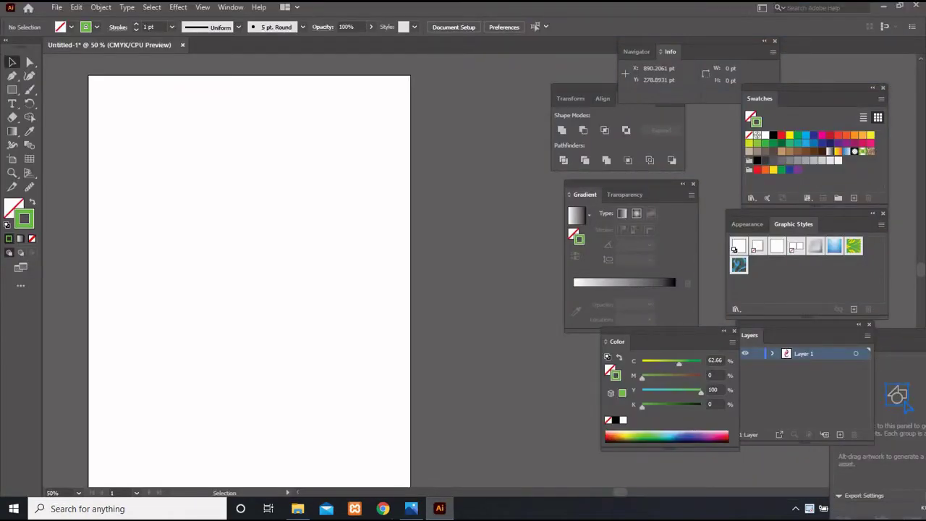
drag(213, 280, 333, 289)
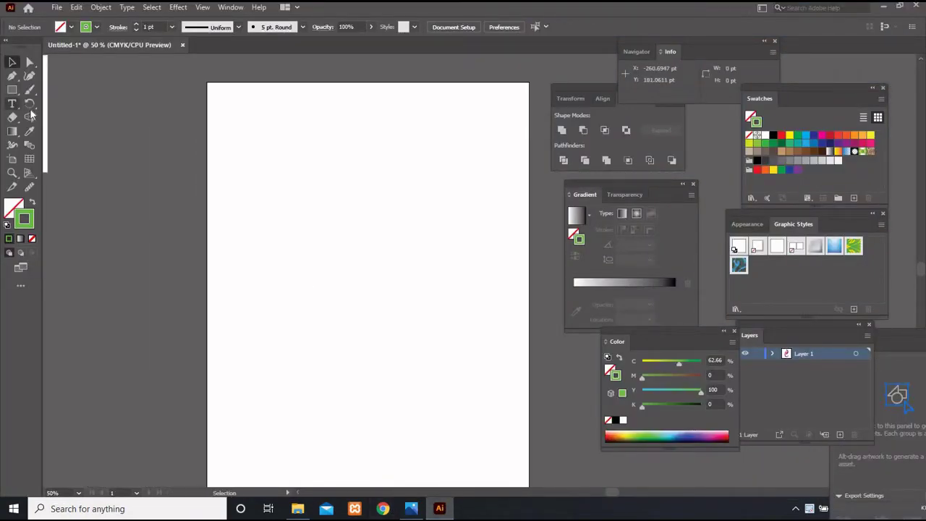
mouse_move(283, 200)
mouse_down()
mouse_move(392, 317)
mouse_move(432, 389)
mouse_up()
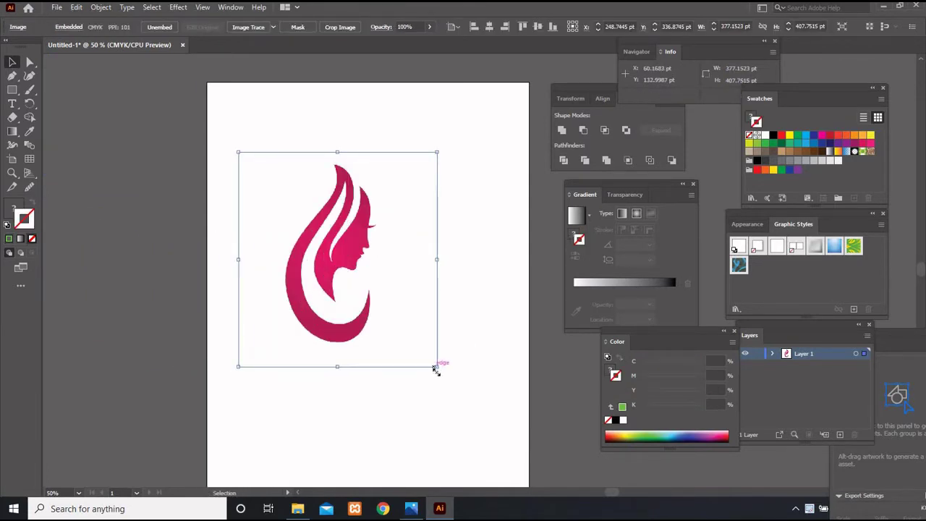
click(87, 509)
text(qi)
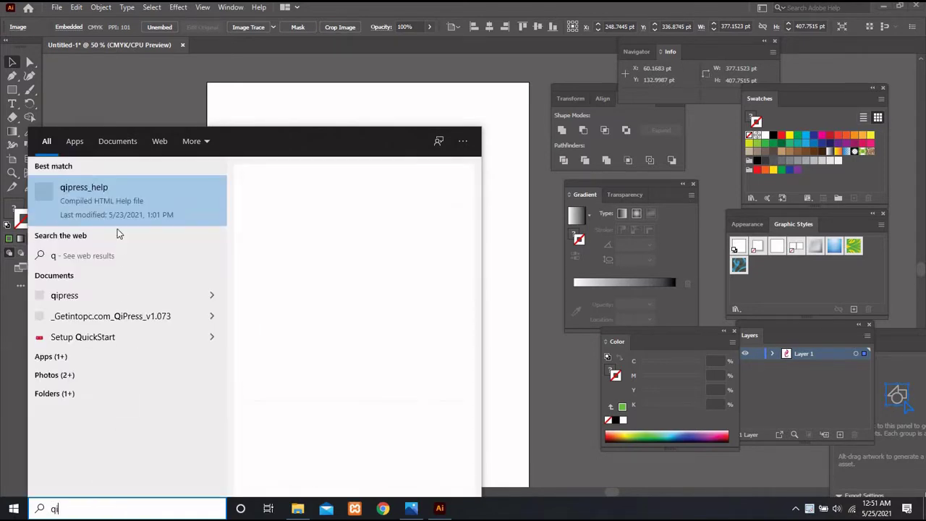
click(293, 434)
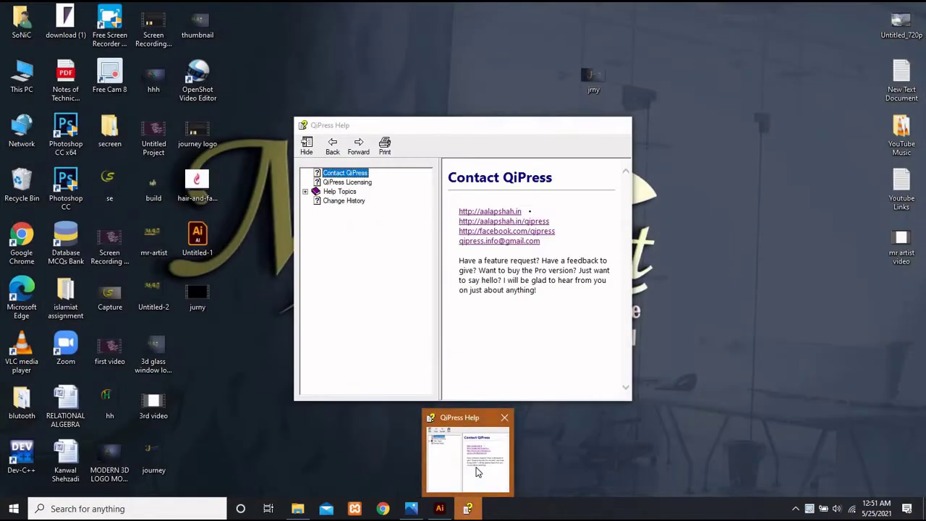
click(472, 466)
click(617, 124)
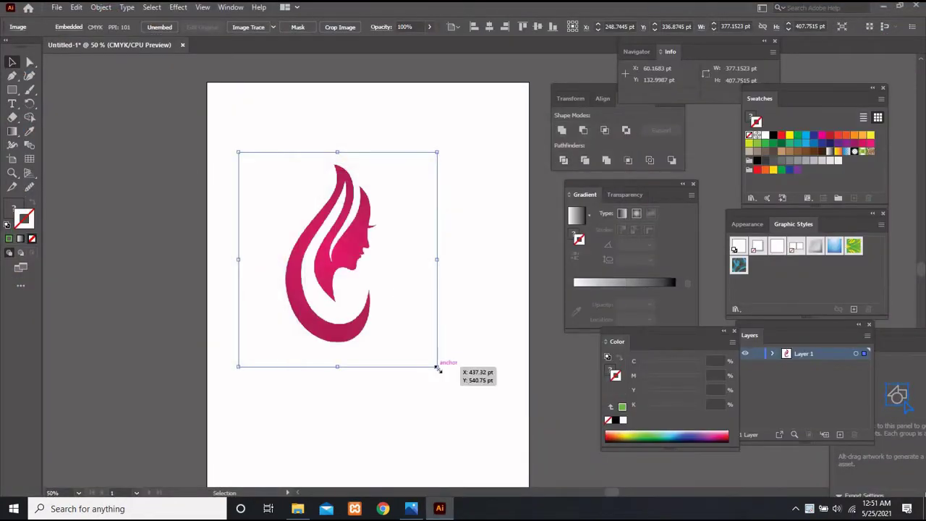
- Enlarge the logo image proportionally and move it lower toward the page centre, keeping it embedded
drag(436, 367, 452, 382)
drag(342, 286, 376, 360)
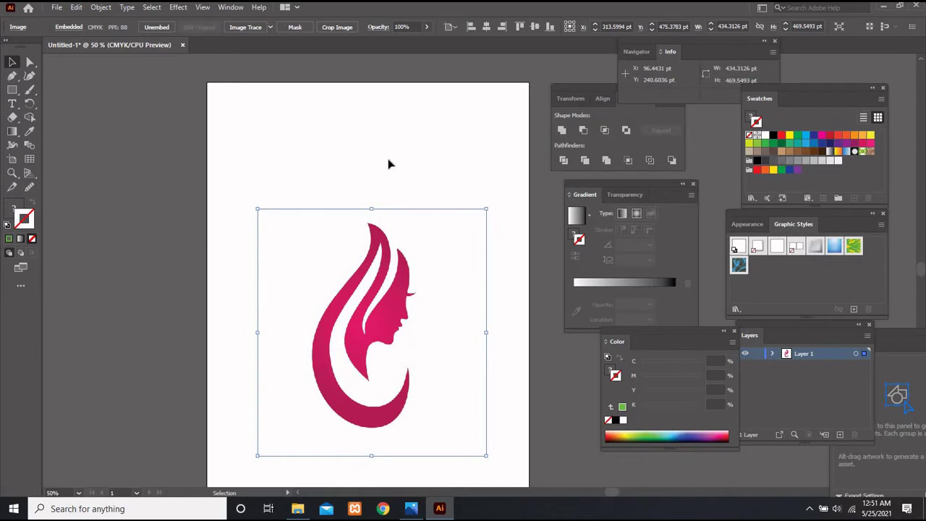
click(156, 27)
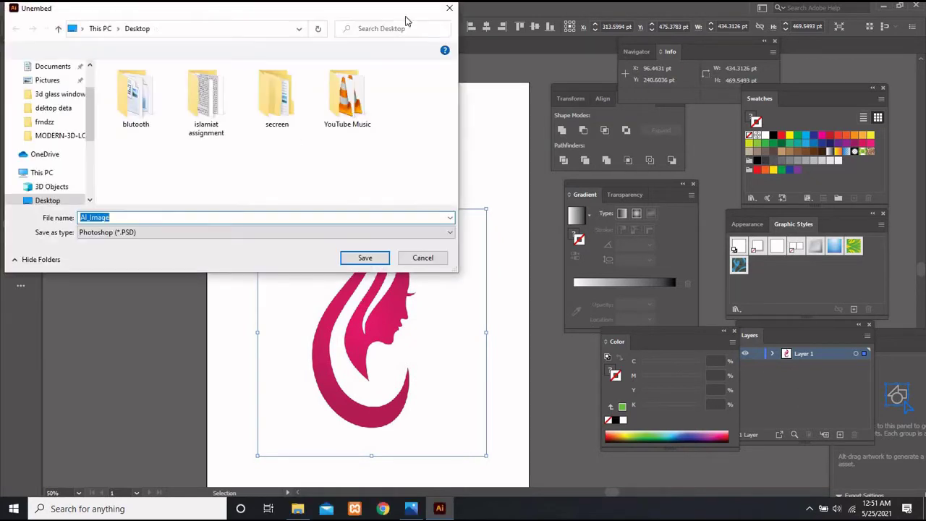
key(Escape)
- Add Layer 2 above the image, make it active, and lock Layer 1
click(839, 434)
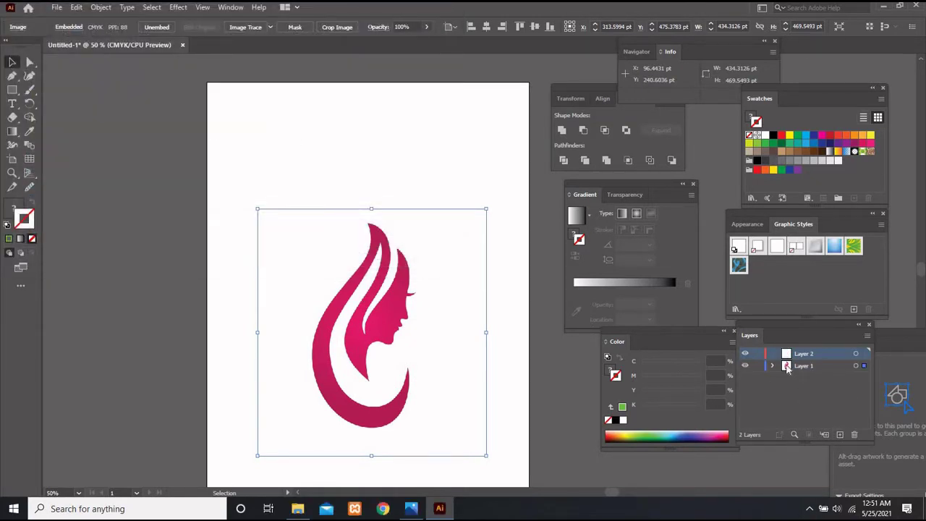
click(773, 365)
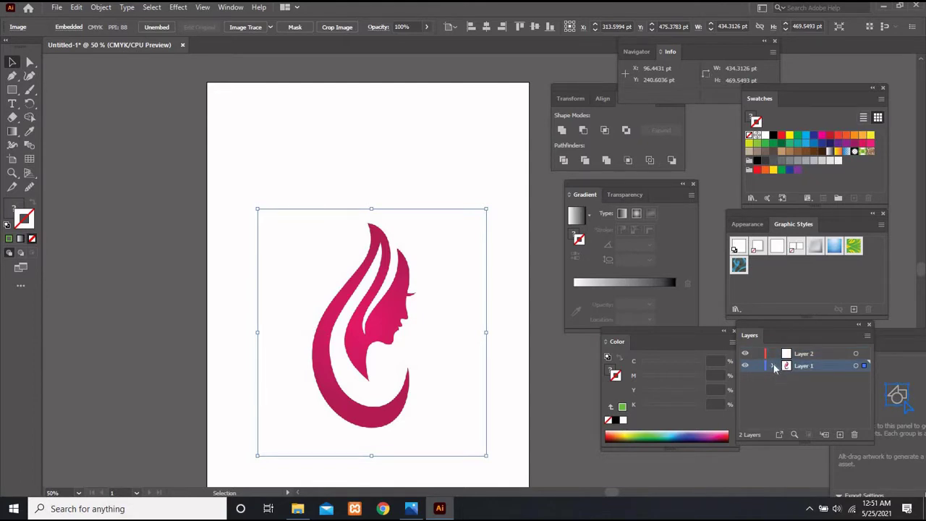
click(857, 366)
click(791, 355)
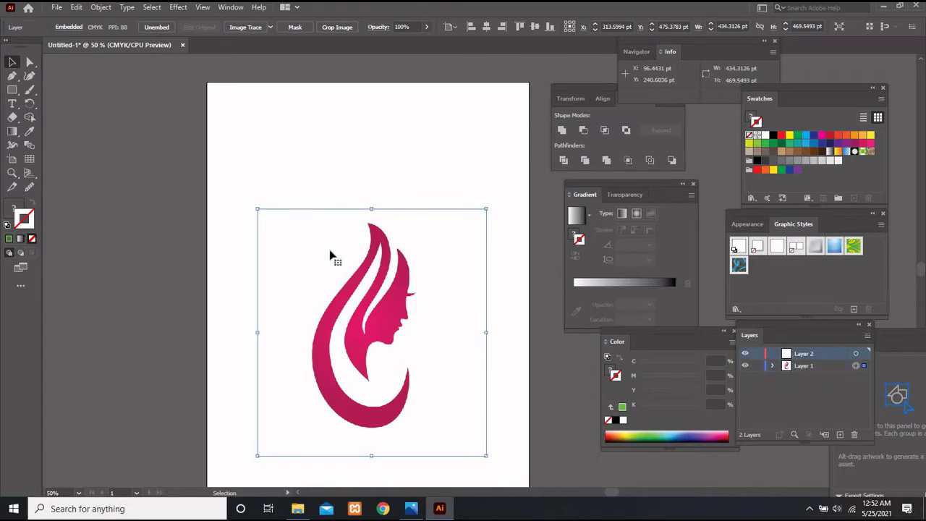
click(756, 367)
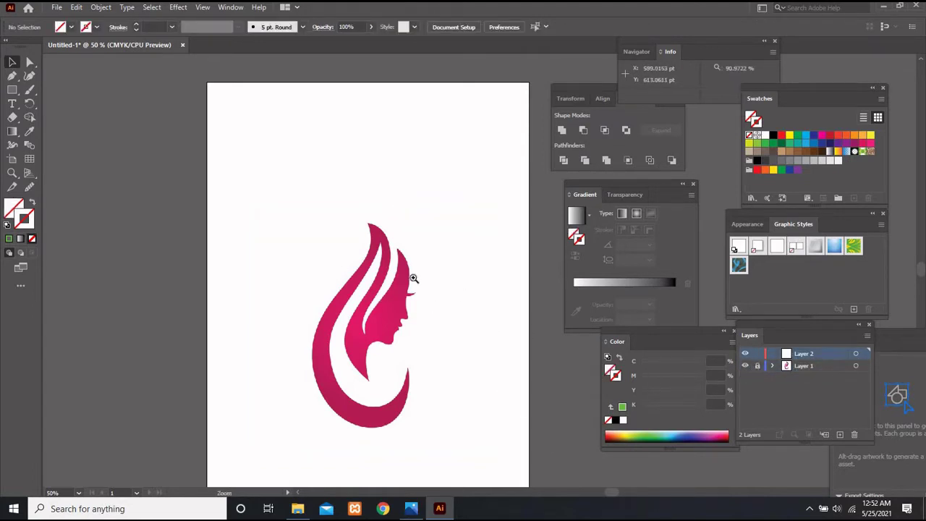
click(488, 289)
- Zoom in and start a Pen path at the hair tip, curving down the forehead
click(463, 275)
click(427, 229)
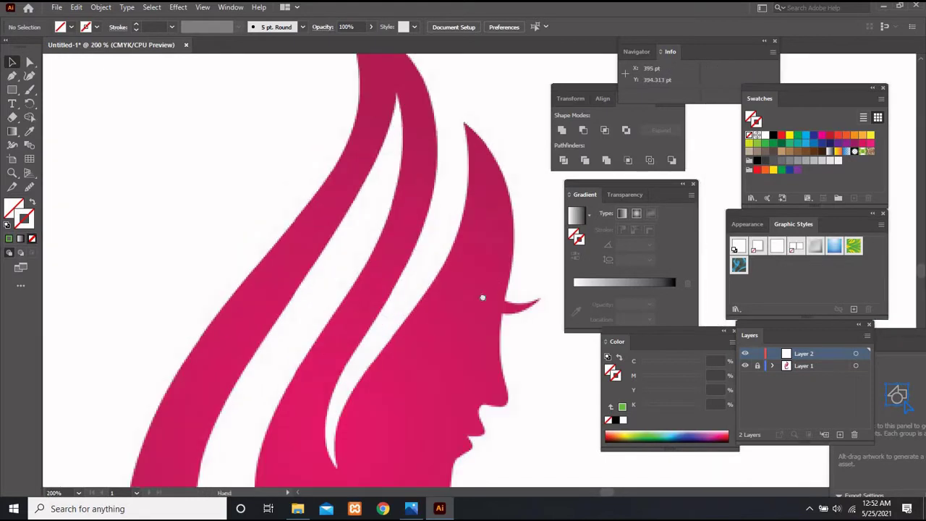
drag(483, 297, 386, 319)
click(13, 77)
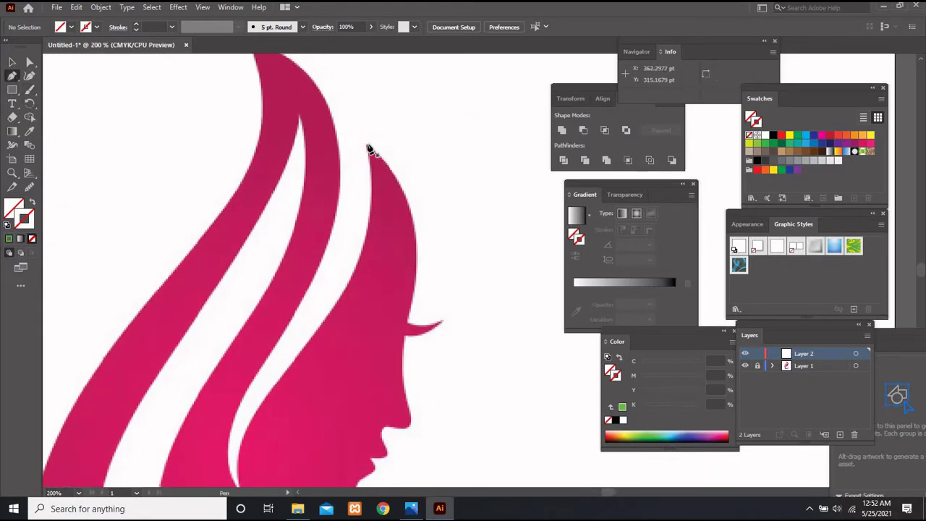
click(368, 146)
mouse_move(407, 322)
mouse_down()
mouse_move(410, 362)
mouse_move(347, 467)
mouse_move(368, 459)
mouse_move(365, 444)
mouse_up()
- Give the path a near-black stroke colour
click(9, 238)
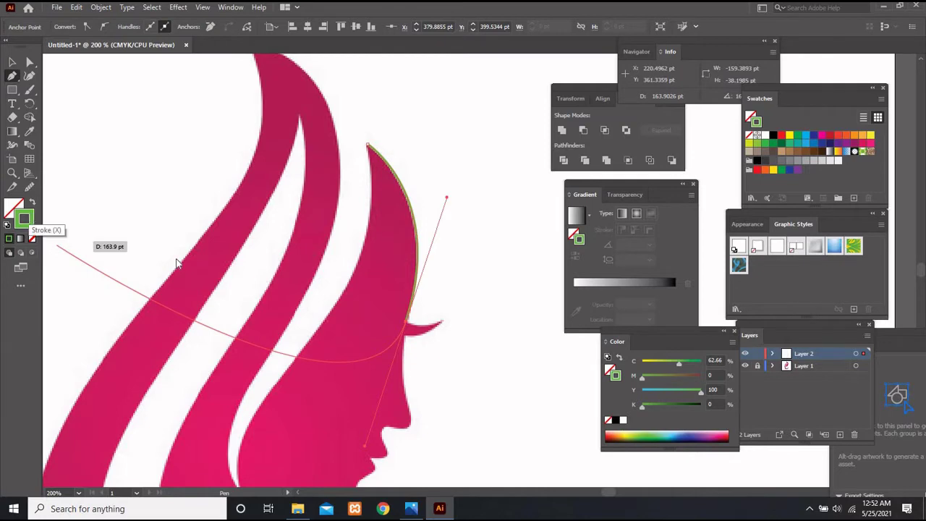
double_click(24, 219)
click(513, 374)
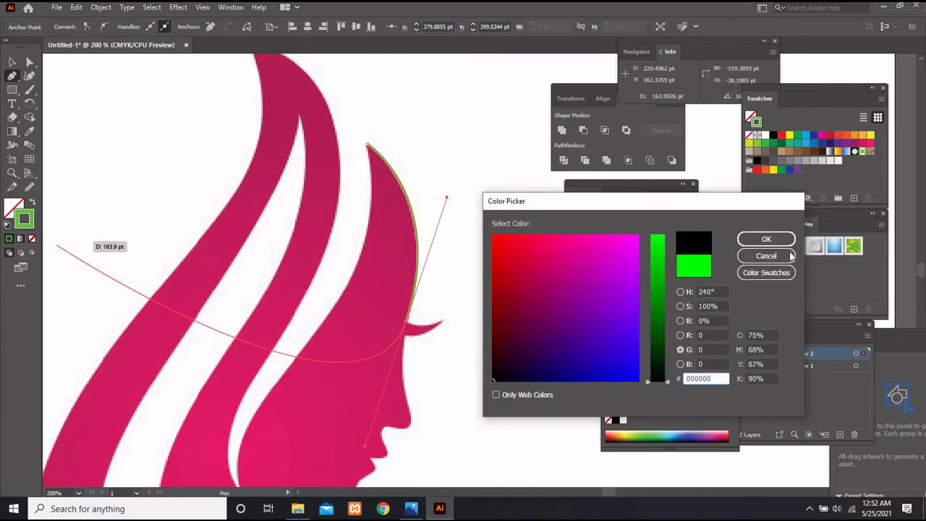
click(766, 238)
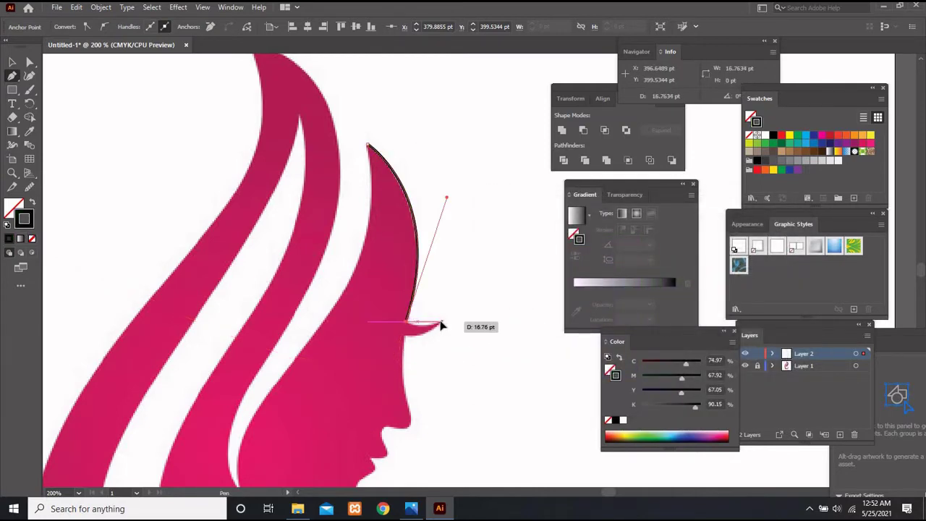
- Continue the path along the eyebrow, then zoom in on the nose and lips
mouse_move(441, 326)
mouse_down()
mouse_move(449, 319)
mouse_move(407, 342)
mouse_up()
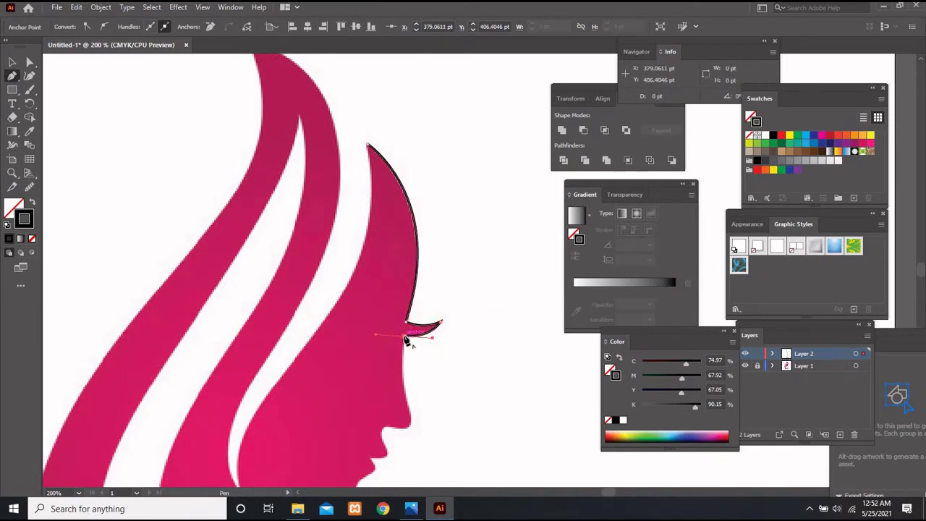
mouse_move(403, 344)
mouse_down()
mouse_move(412, 360)
mouse_move(405, 379)
mouse_move(382, 381)
mouse_up()
scroll(403, 345, down, 2)
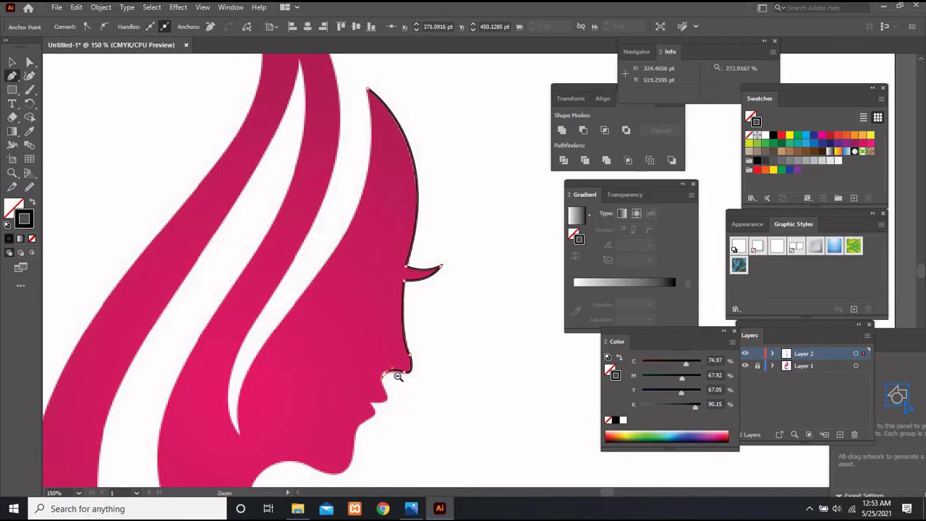
click(463, 293)
click(466, 270)
- Trace the outline around the nose and down the upper lip, with a sharp corner at the lip
click(477, 275)
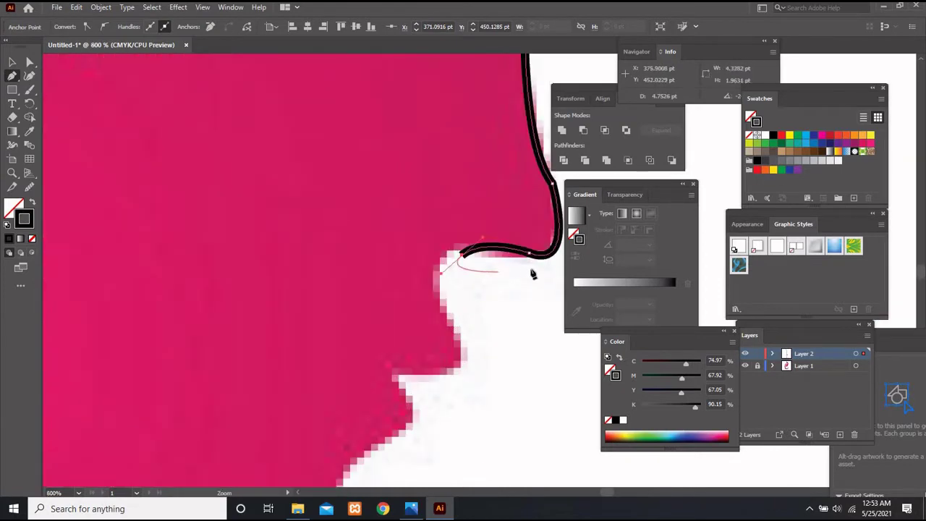
key(ctrl+z)
drag(533, 264, 398, 290)
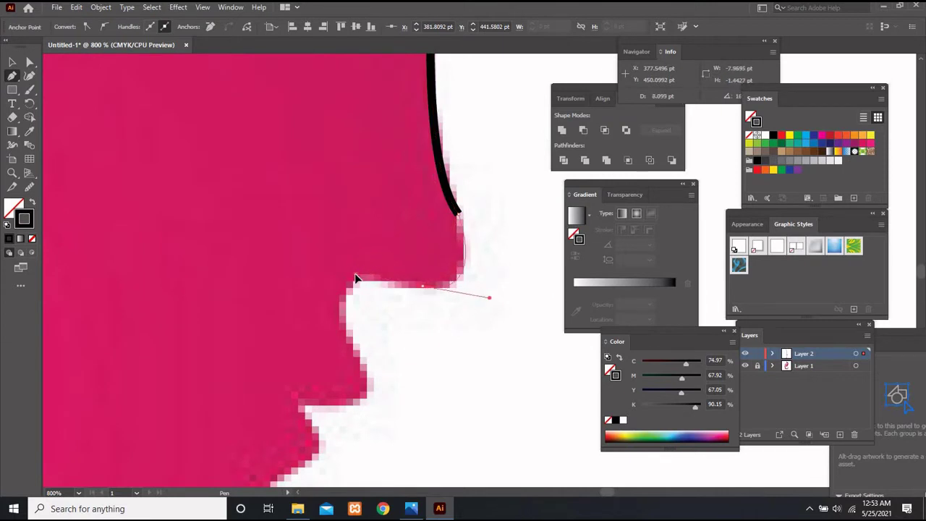
drag(355, 275, 342, 308)
mouse_move(348, 355)
mouse_down()
mouse_move(355, 366)
mouse_move(349, 362)
mouse_up()
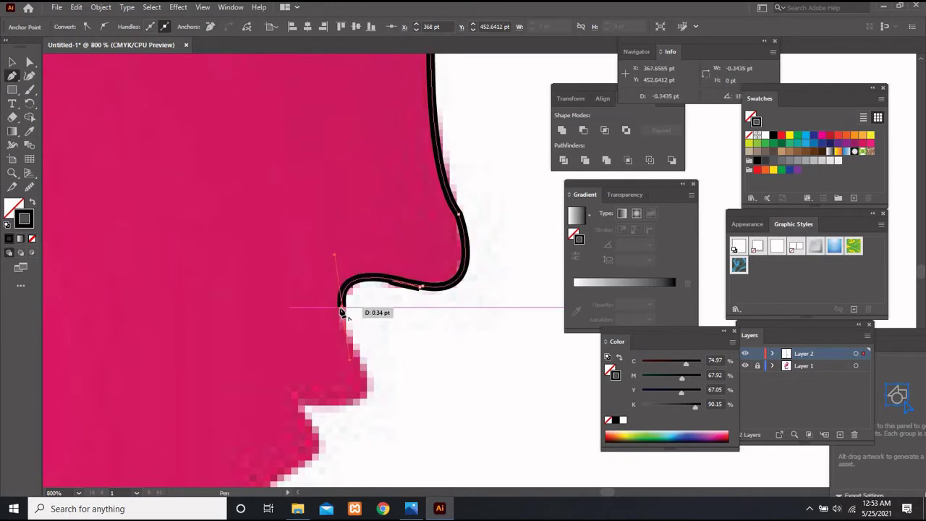
ctrl+click(373, 391)
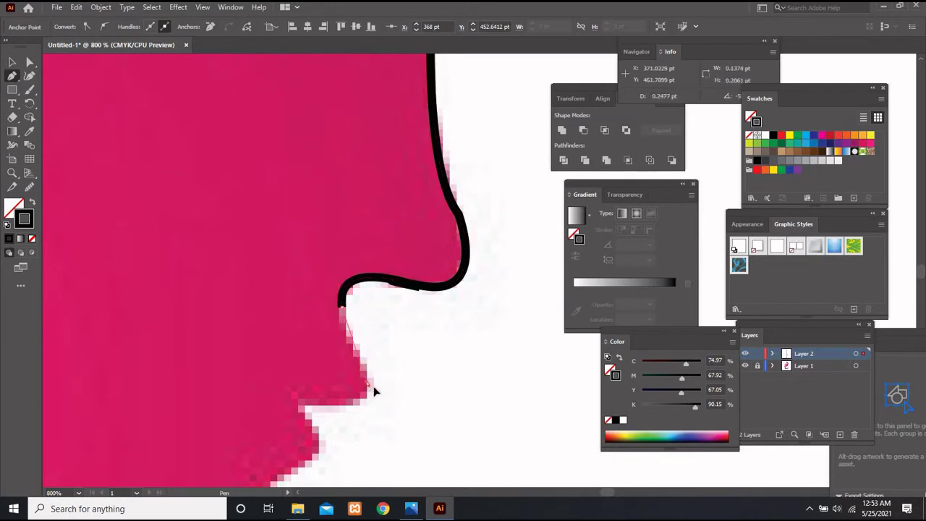
drag(381, 400, 371, 390)
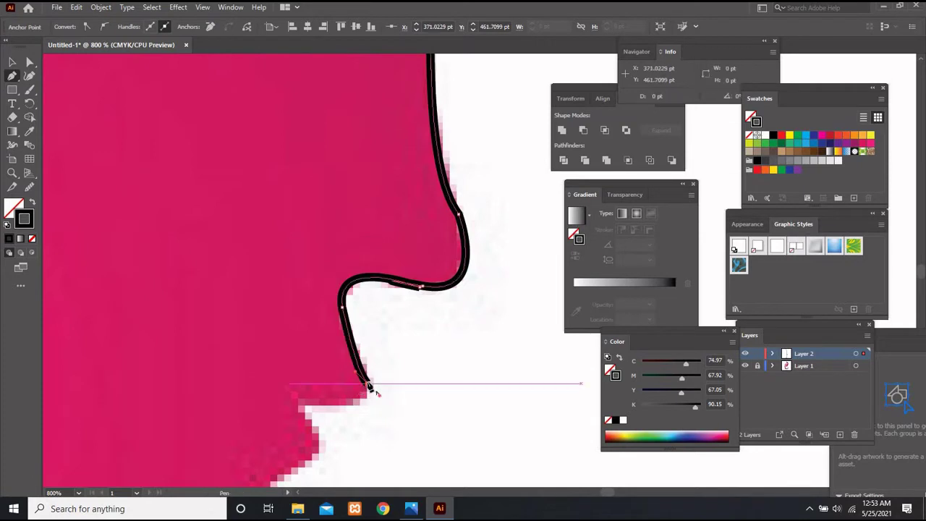
mouse_move(298, 405)
mouse_down()
mouse_move(269, 395)
mouse_move(224, 413)
mouse_move(207, 399)
mouse_up()
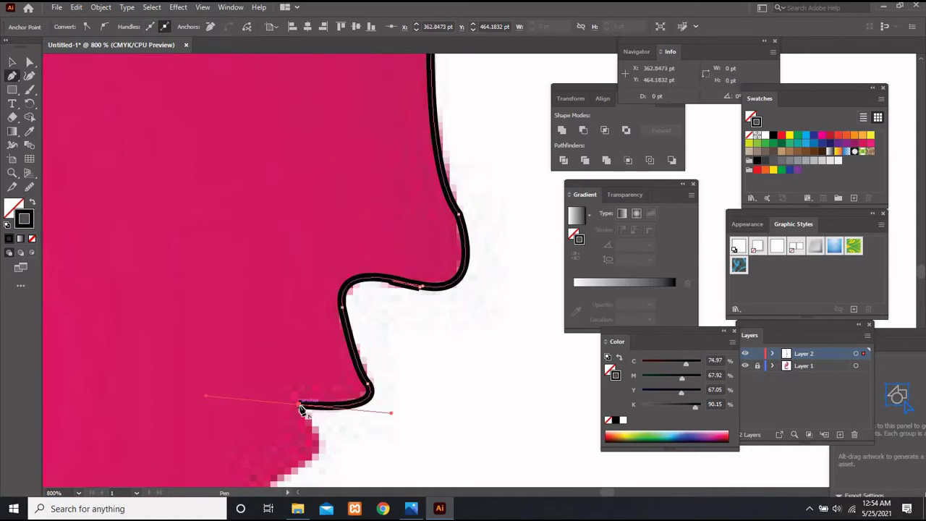
- Continue the outline past the lips down toward and under the chin
scroll(331, 382, up, 1)
scroll(320, 366, down, 4)
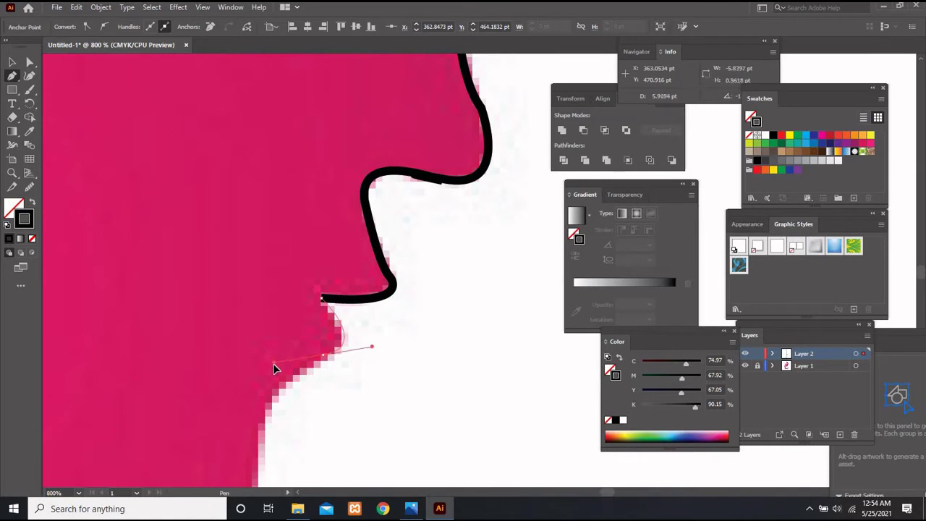
mouse_move(278, 370)
mouse_down()
mouse_move(269, 439)
mouse_move(206, 465)
mouse_up()
scroll(289, 391, down, 1)
scroll(329, 363, down, 1)
scroll(329, 364, down, 1)
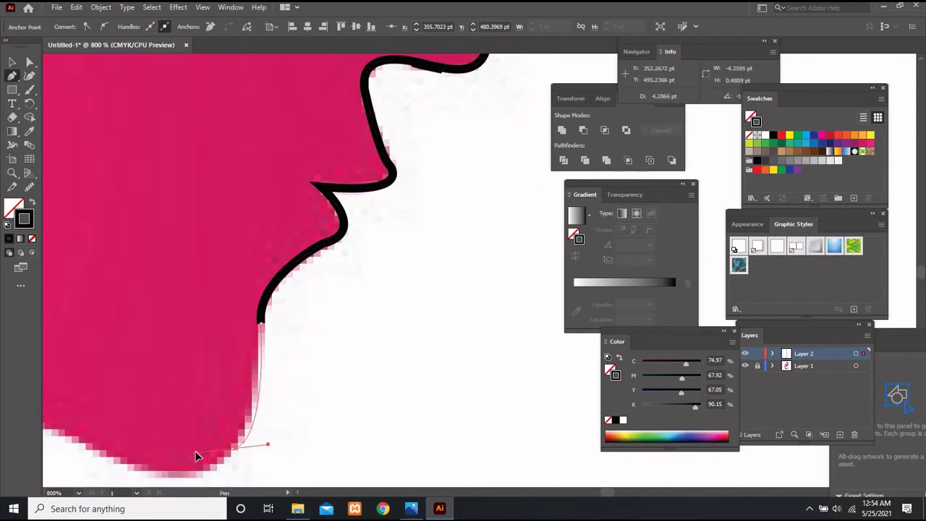
drag(193, 467, 343, 373)
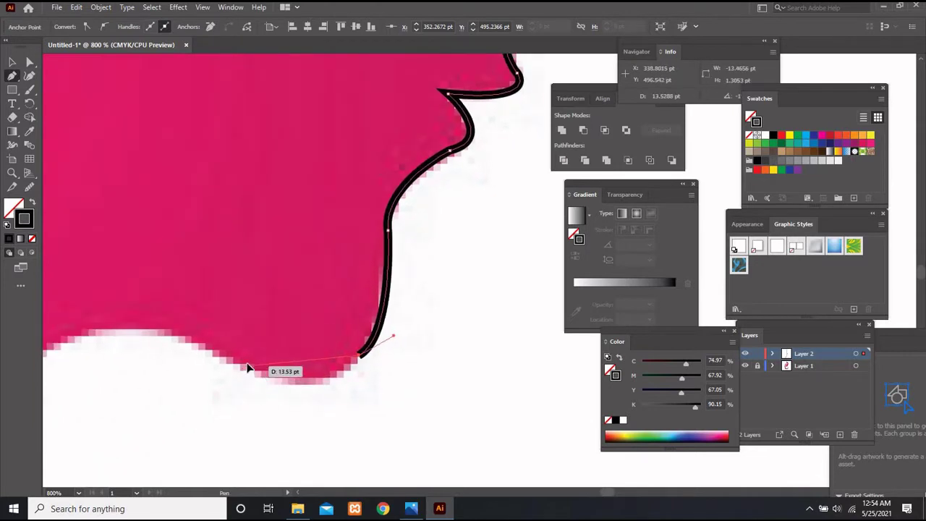
drag(251, 370, 217, 354)
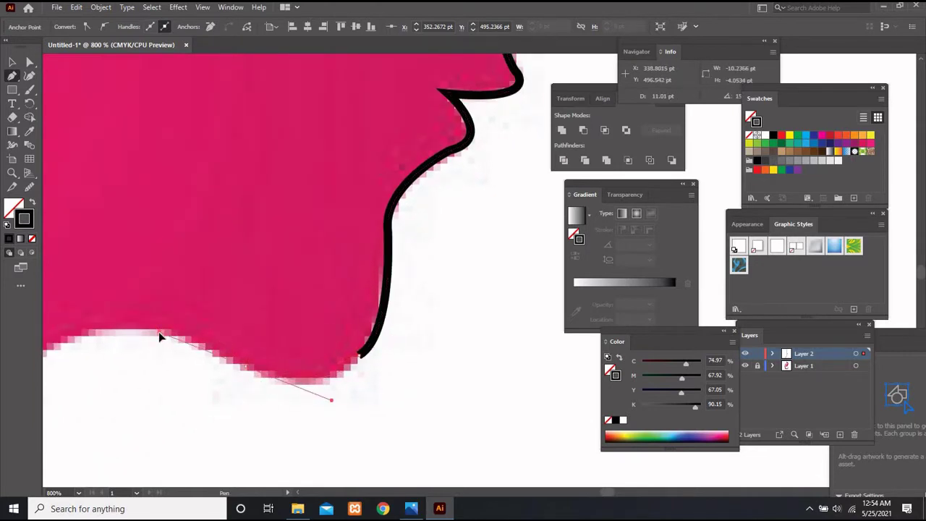
- Extend the curved outline along the shape's lower edge to the lower left
drag(160, 335, 160, 335)
drag(246, 368, 247, 370)
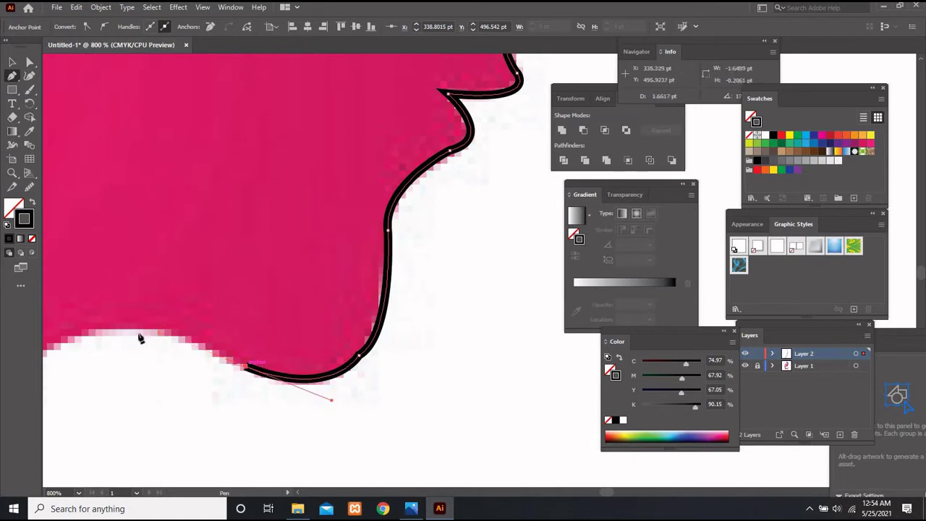
drag(117, 344, 141, 315)
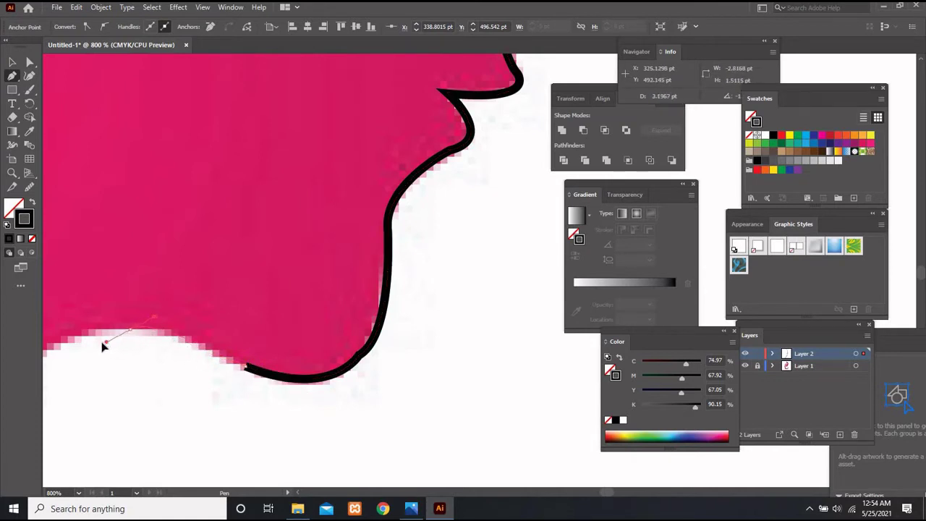
mouse_move(104, 346)
mouse_down()
mouse_move(128, 326)
mouse_move(296, 335)
mouse_up()
mouse_move(296, 335)
mouse_down()
mouse_move(181, 379)
mouse_move(177, 401)
mouse_move(186, 376)
mouse_up()
drag(197, 427, 325, 293)
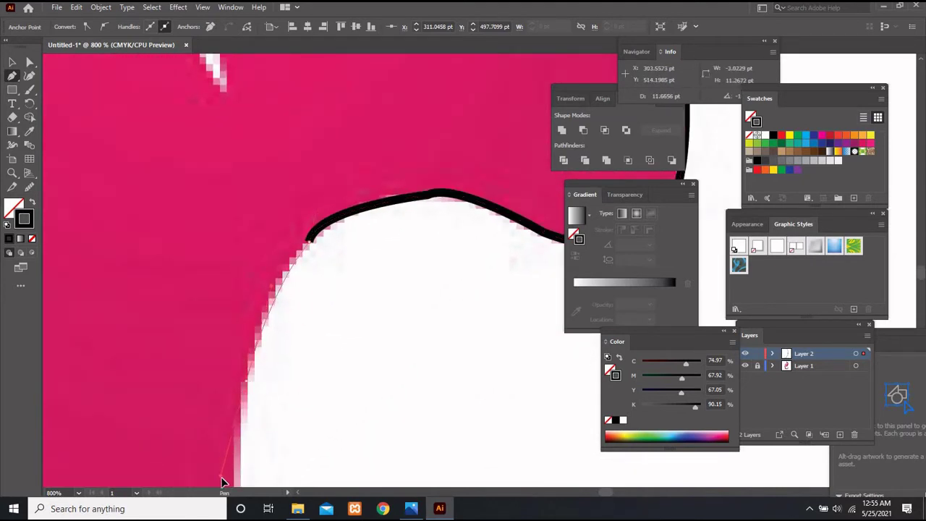
drag(249, 451, 242, 399)
- Zoom out to 200% and bring the outline down to the strand's pointed tip
key(ctrl+minus)
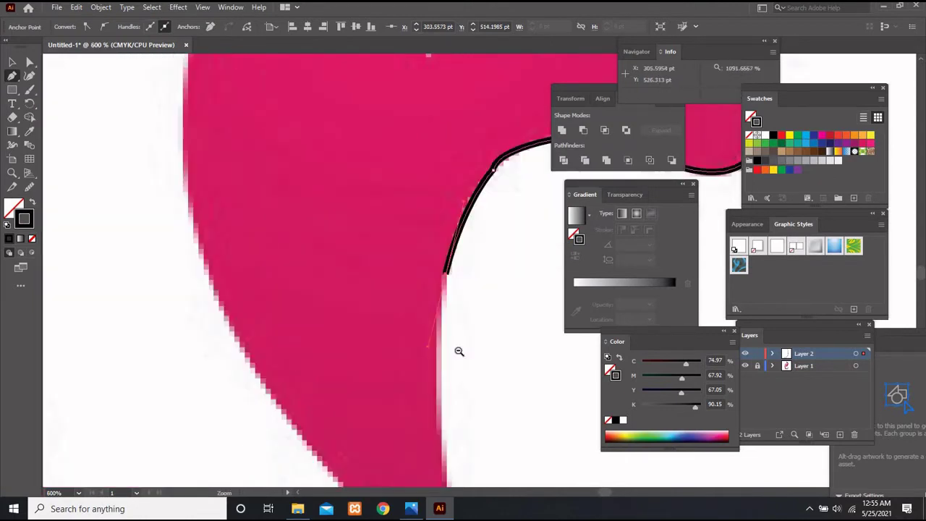
key(ctrl+minus)
key(ctrl+minus)
click(487, 354)
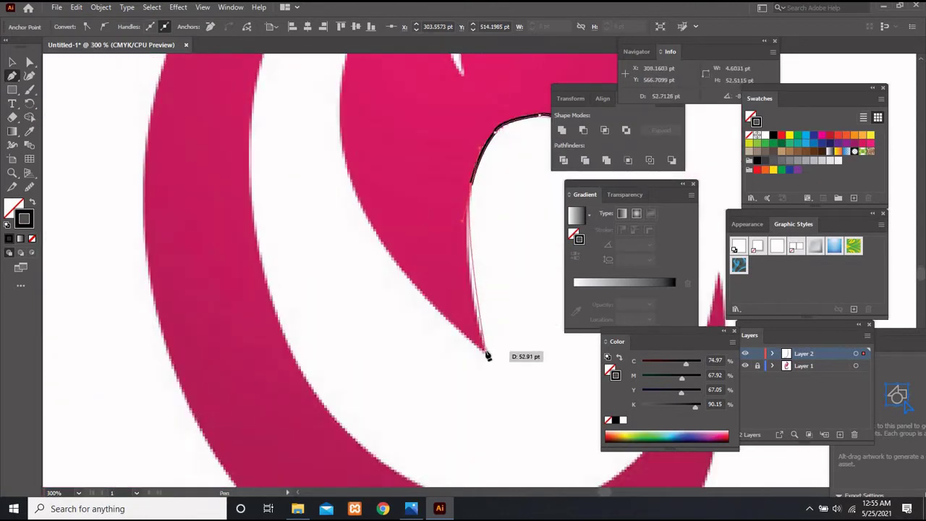
drag(498, 369, 493, 356)
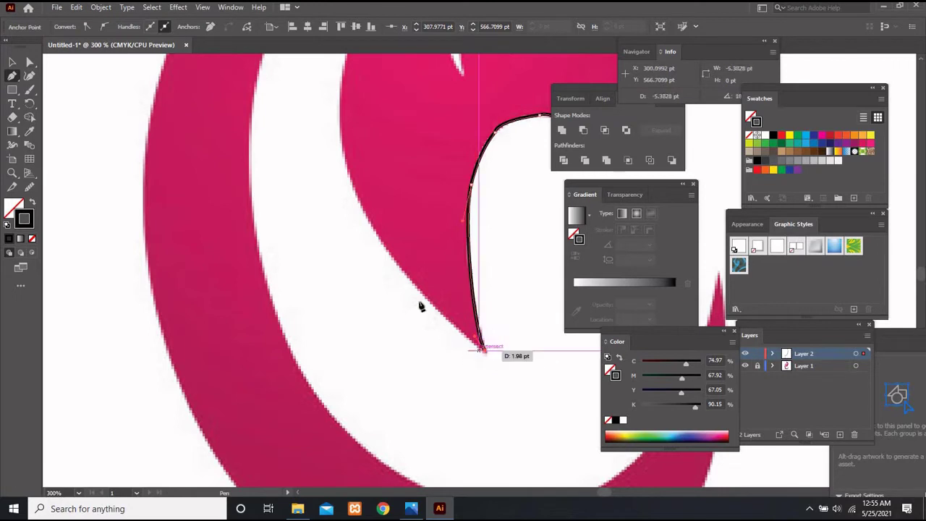
alt+click(509, 358)
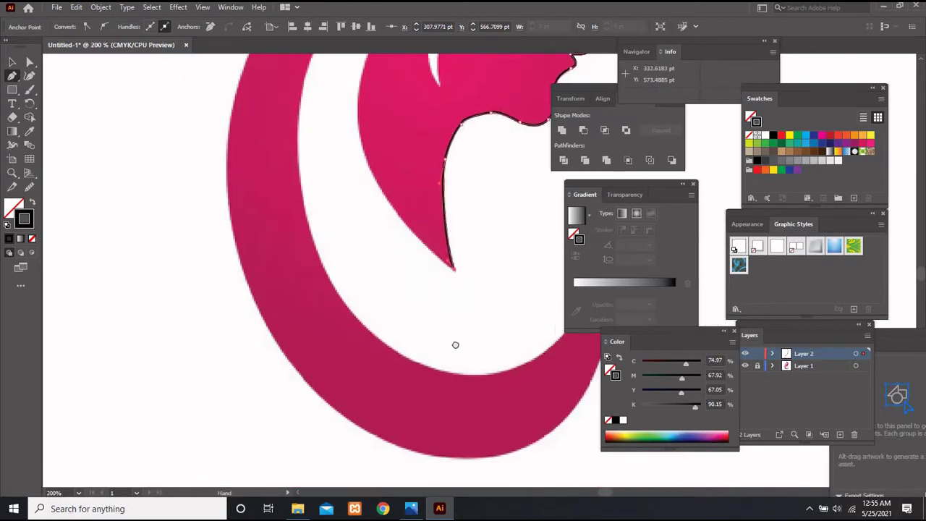
drag(454, 345, 506, 419)
- Curve the outline up the inner hair strand, undoing and re-placing one misplaced point
drag(391, 477, 420, 457)
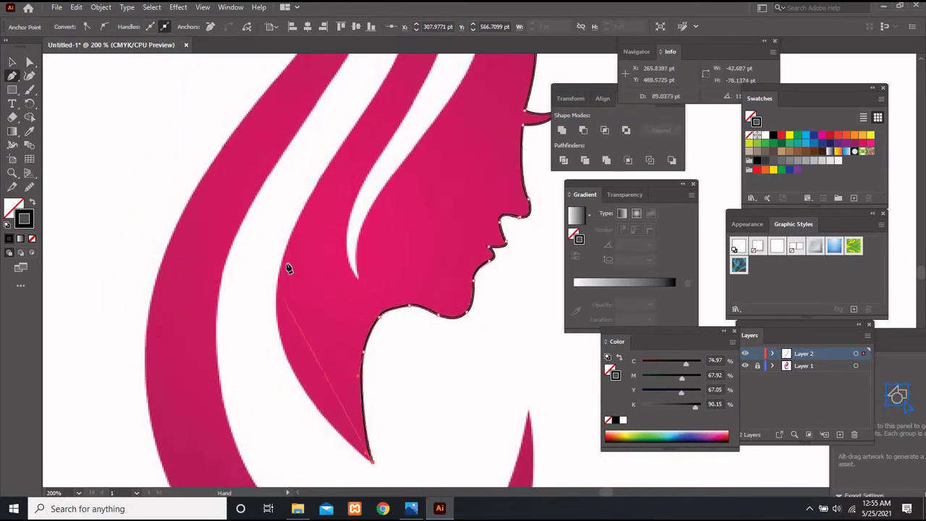
mouse_move(283, 256)
mouse_down()
mouse_move(287, 215)
mouse_move(324, 156)
mouse_up()
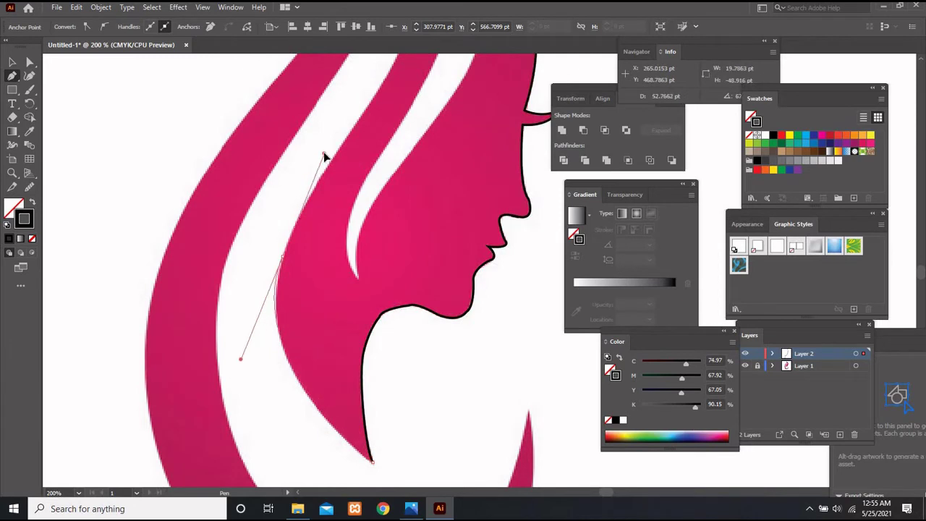
click(283, 255)
scroll(340, 251, up, 5)
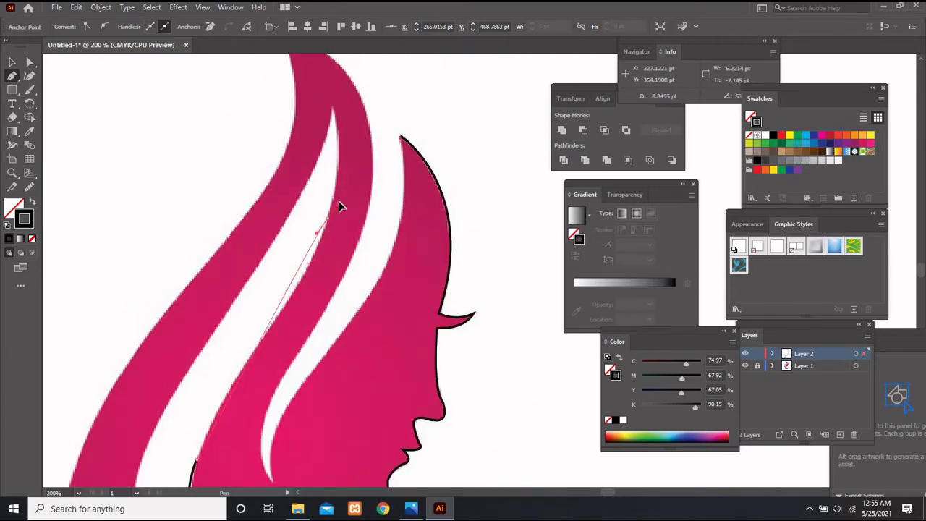
key(ctrl+z)
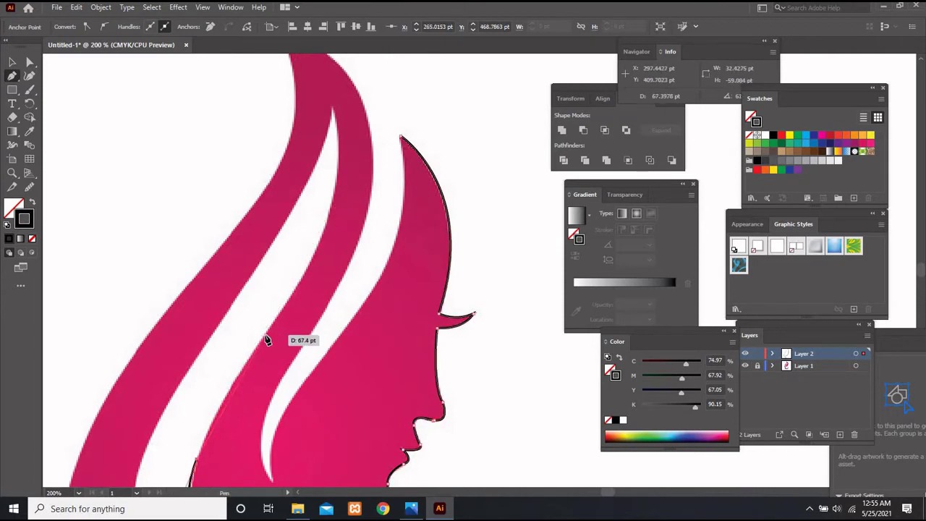
mouse_move(247, 335)
mouse_down()
mouse_move(283, 334)
mouse_move(269, 339)
mouse_up()
- Add a point near the strand's top tip and trace back down its edge
mouse_move(333, 105)
mouse_down()
mouse_move(328, 96)
mouse_move(337, 131)
mouse_move(312, 128)
mouse_move(308, 149)
mouse_up()
mouse_move(331, 288)
mouse_down()
mouse_move(322, 316)
mouse_move(386, 136)
mouse_up()
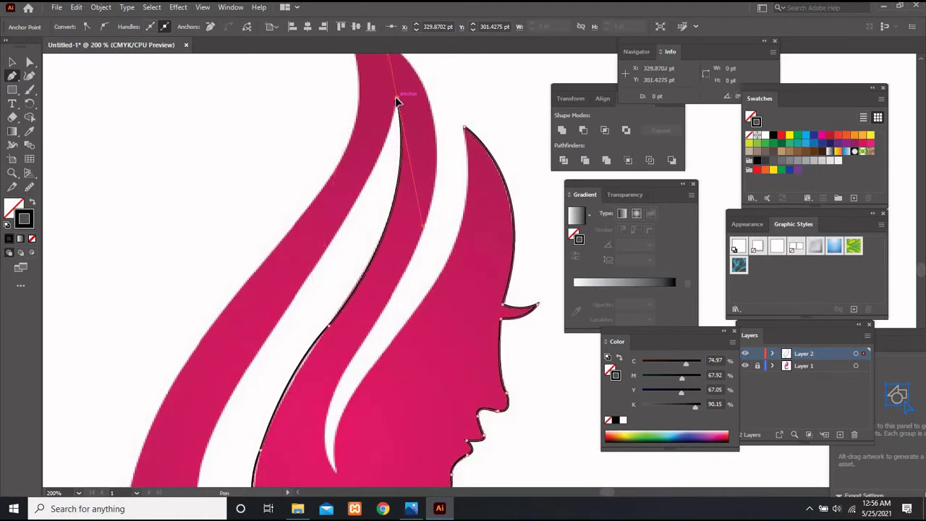
mouse_move(286, 315)
mouse_down()
mouse_move(195, 409)
mouse_move(189, 442)
mouse_move(231, 347)
mouse_up()
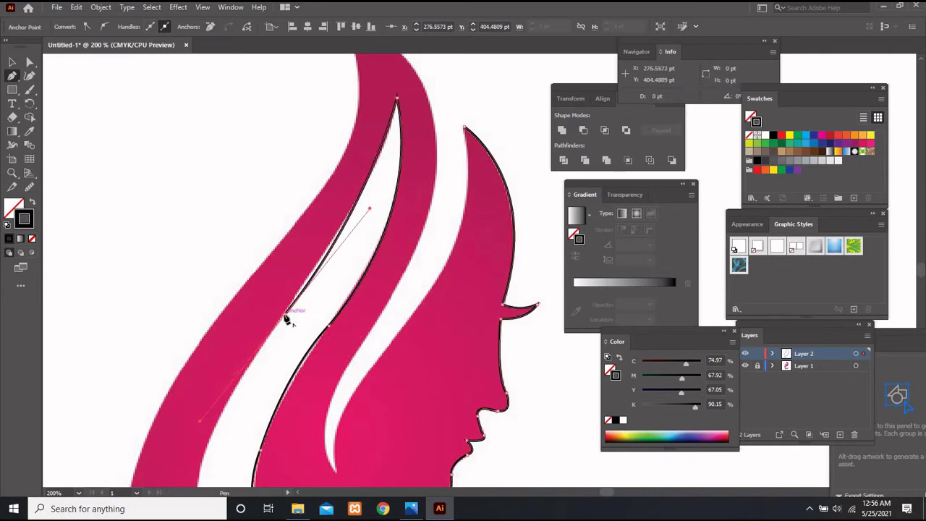
mouse_move(289, 316)
mouse_down()
mouse_move(255, 362)
mouse_move(253, 350)
mouse_up()
mouse_move(215, 384)
mouse_down()
mouse_move(214, 407)
mouse_move(350, 164)
mouse_move(302, 136)
mouse_up()
- Trace the swirl's inner edge, its bottom curve, and a sharp point at its tip
drag(290, 316, 316, 413)
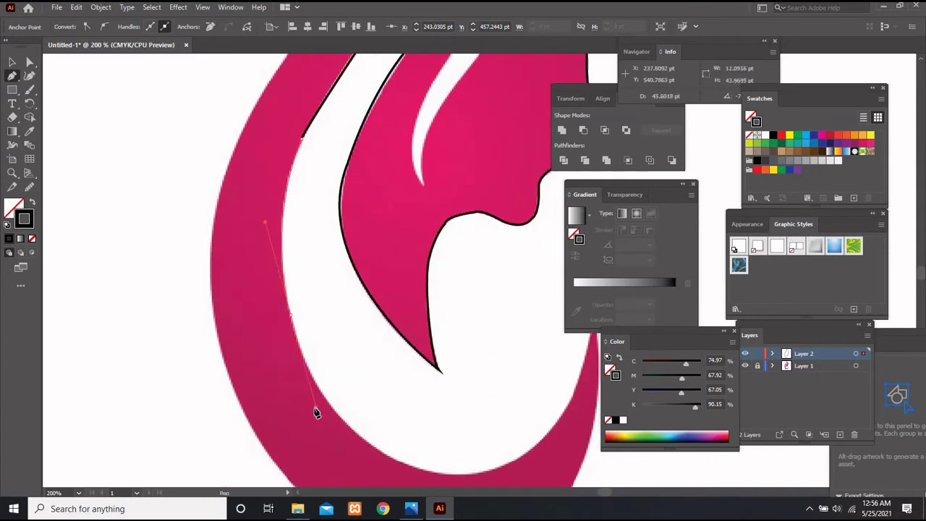
mouse_move(450, 471)
mouse_down()
mouse_move(528, 467)
mouse_move(580, 479)
mouse_up()
drag(551, 435, 405, 432)
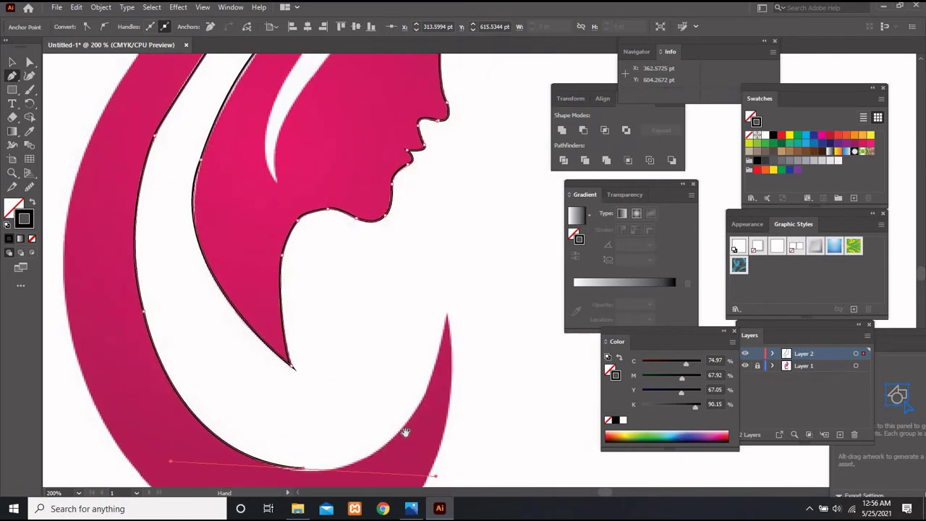
drag(446, 316, 448, 319)
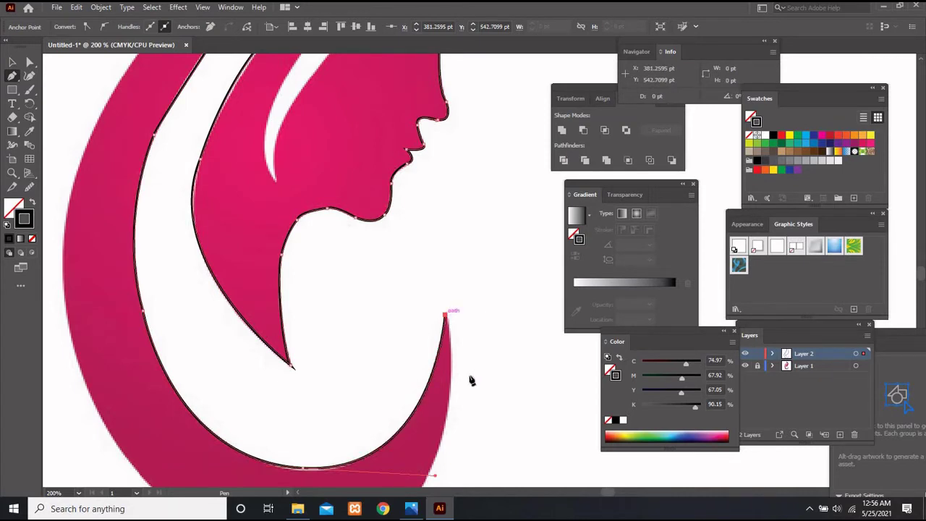
scroll(506, 289, down, 4)
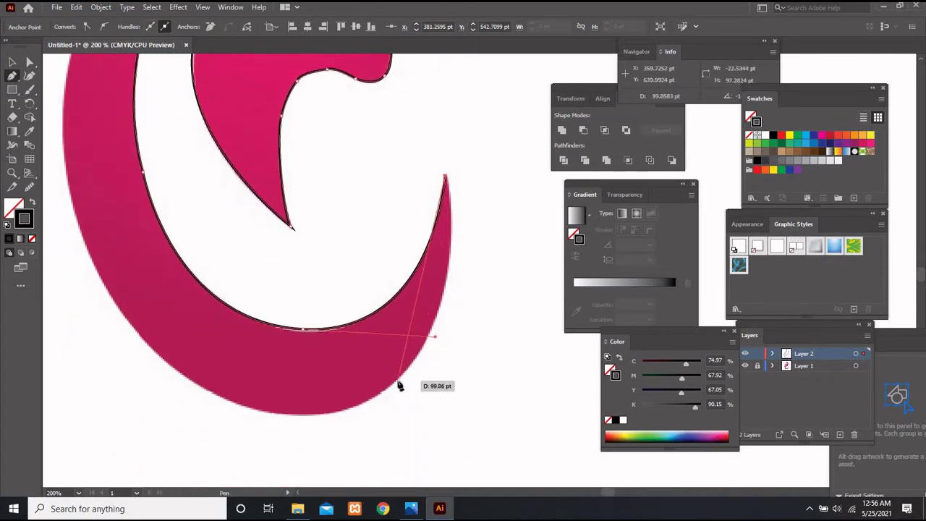
- Trace the swirl's lower curve and up its outer left edge, then end the path
mouse_move(399, 386)
mouse_down()
mouse_move(309, 459)
mouse_move(317, 461)
mouse_up()
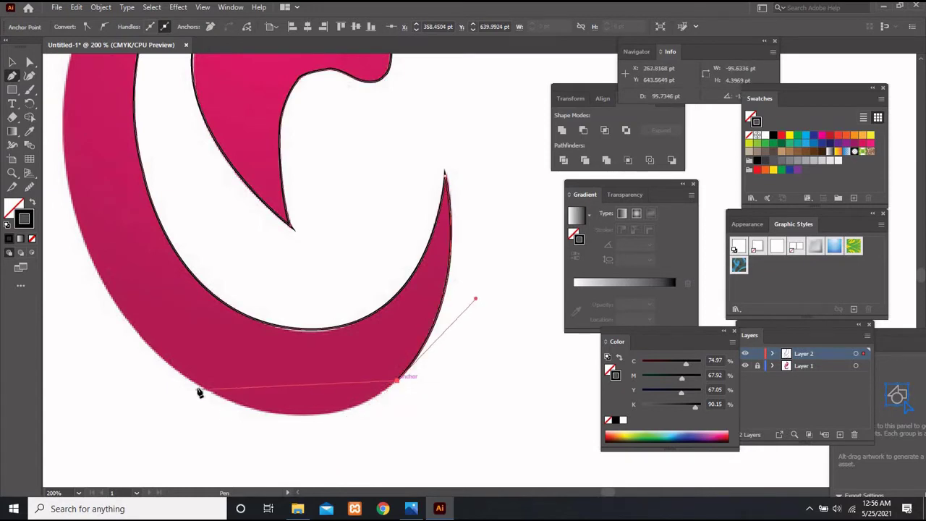
drag(199, 386, 77, 319)
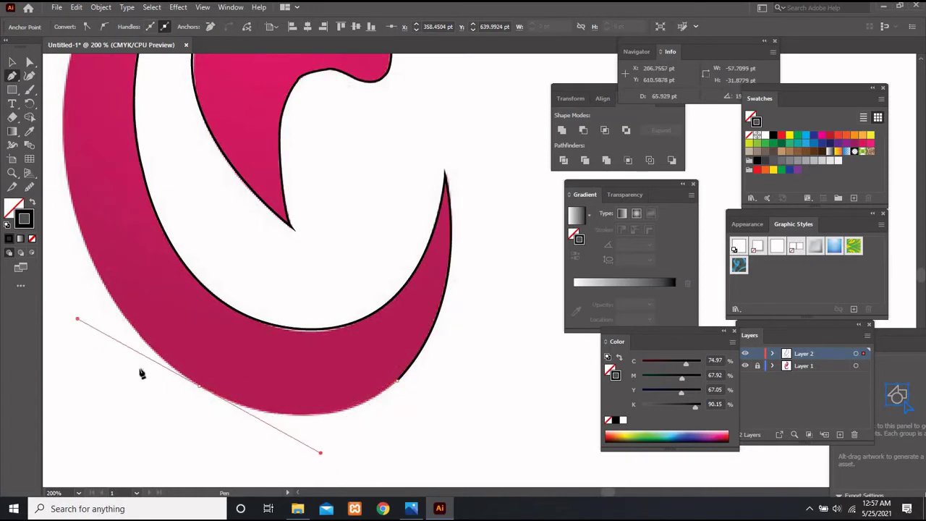
drag(246, 439, 353, 483)
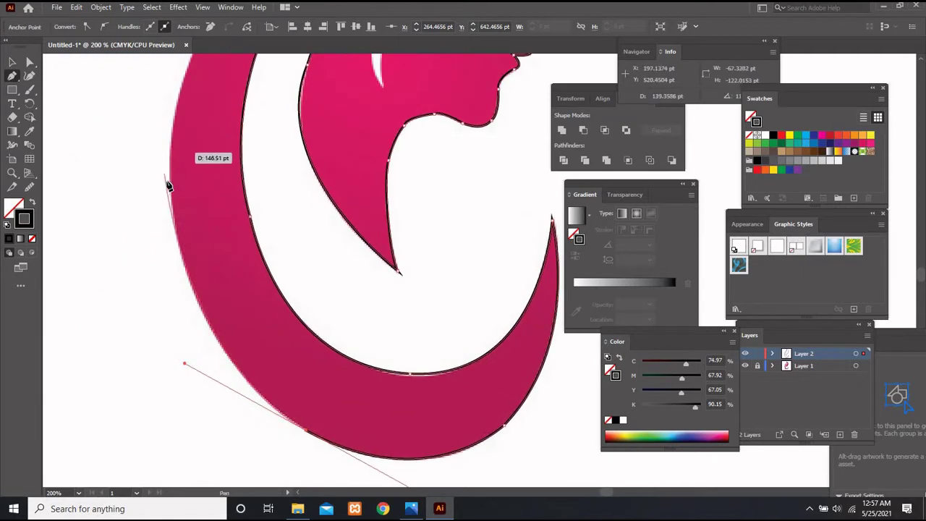
click(172, 197)
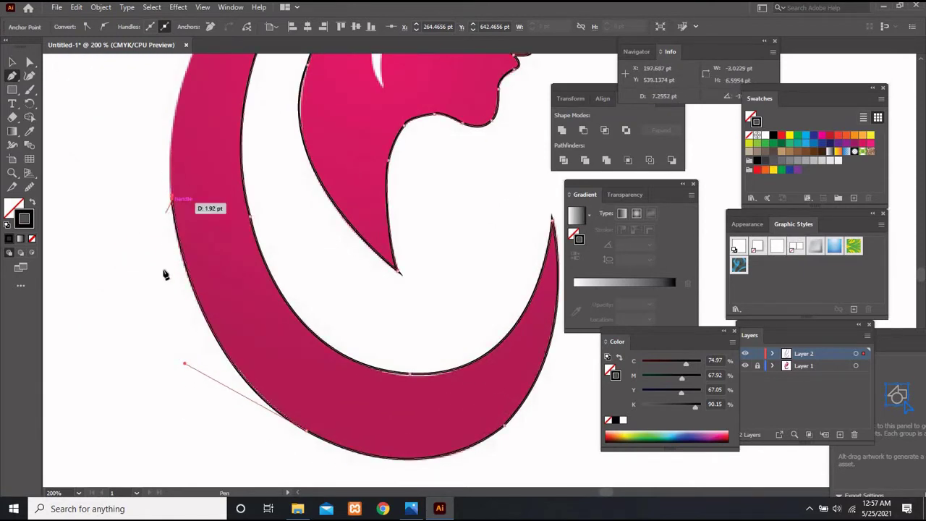
scroll(178, 188, up, 2)
scroll(206, 151, up, 3)
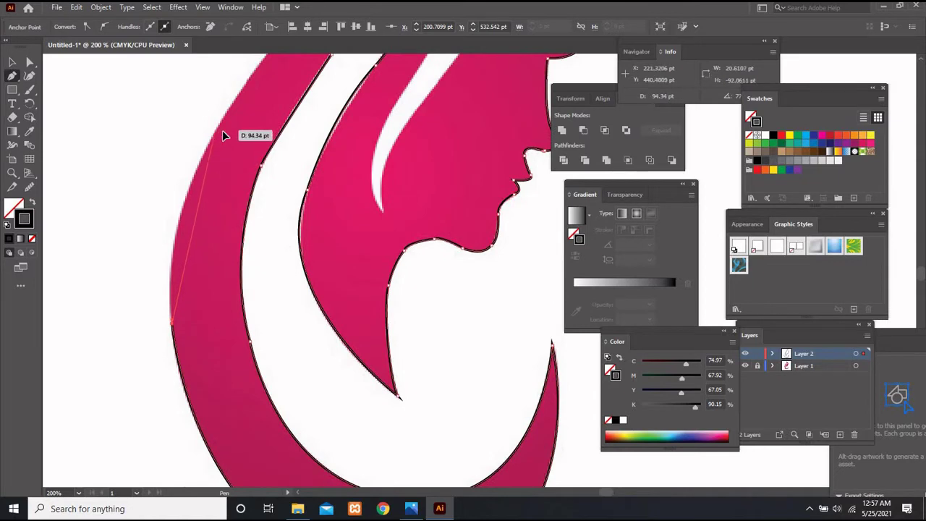
drag(215, 131, 249, 100)
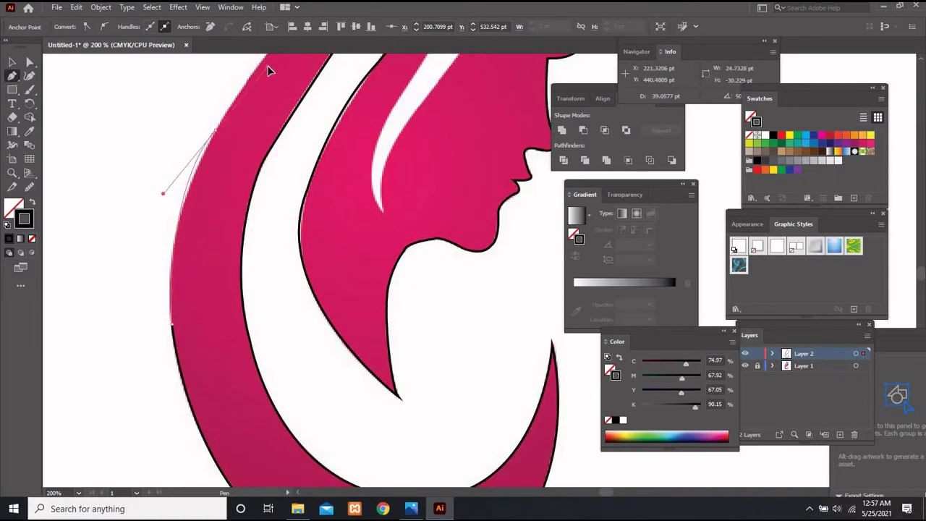
mouse_move(332, 58)
mouse_down()
mouse_move(248, 183)
mouse_move(251, 166)
mouse_up()
ctrl+click(256, 164)
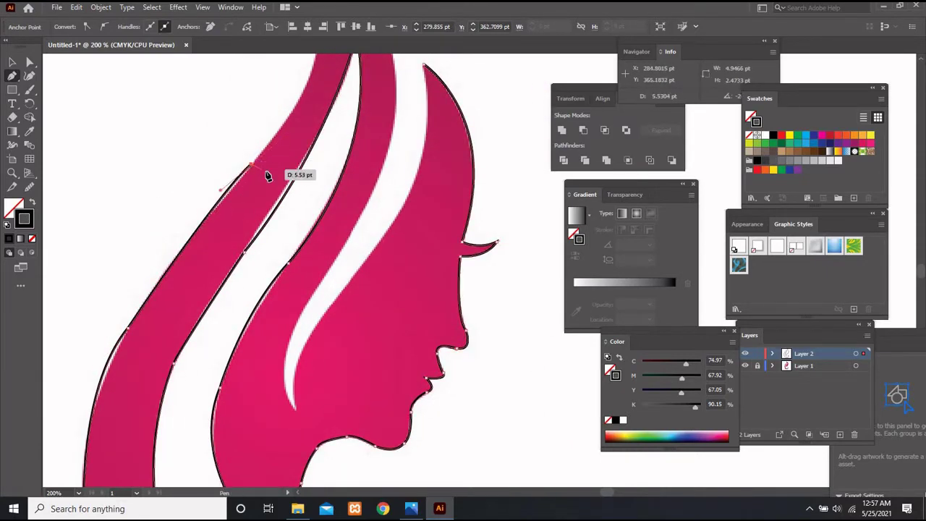
- Trace the upper hair strand over its flame-shaped tip, breaking the handle at the new anchor
drag(267, 176, 254, 206)
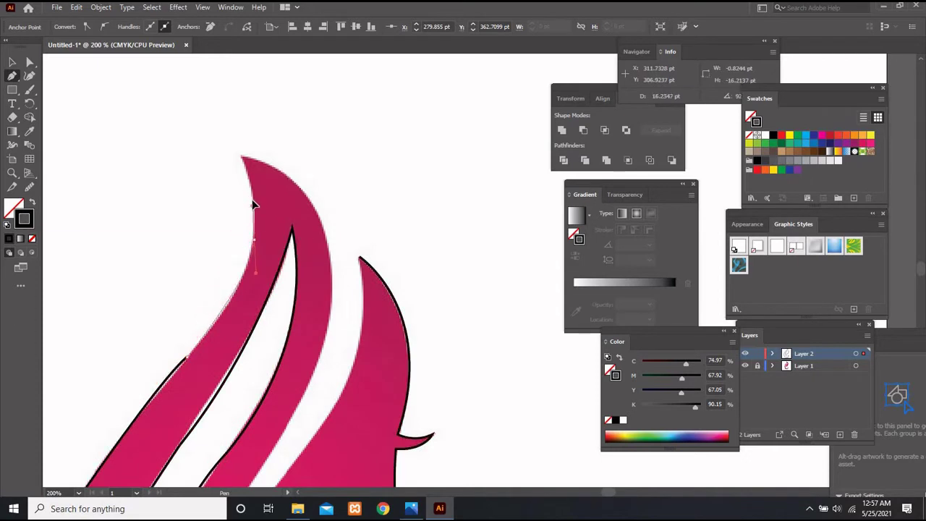
drag(257, 244, 258, 245)
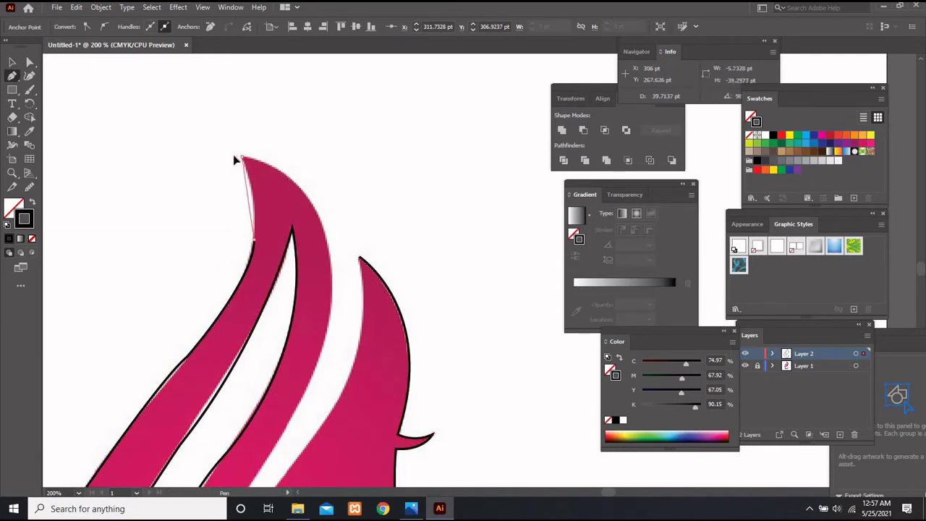
click(242, 156)
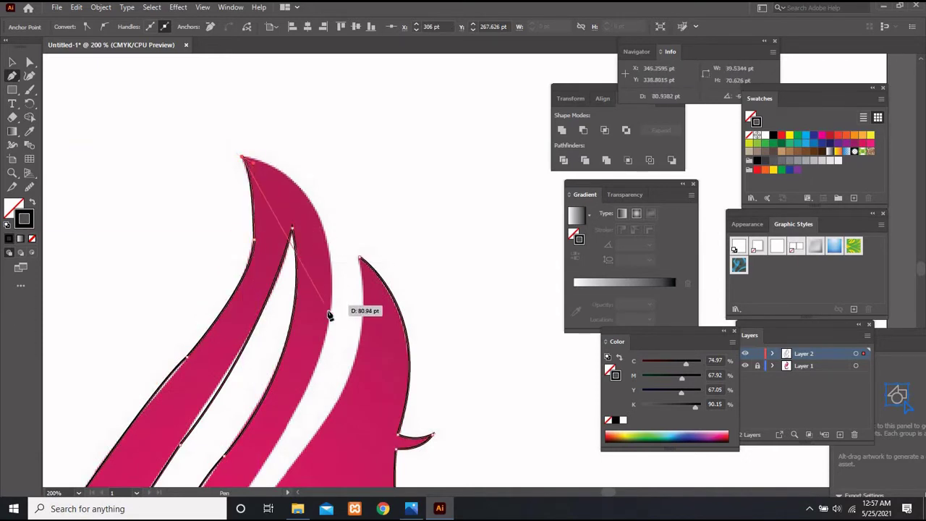
drag(329, 309, 318, 447)
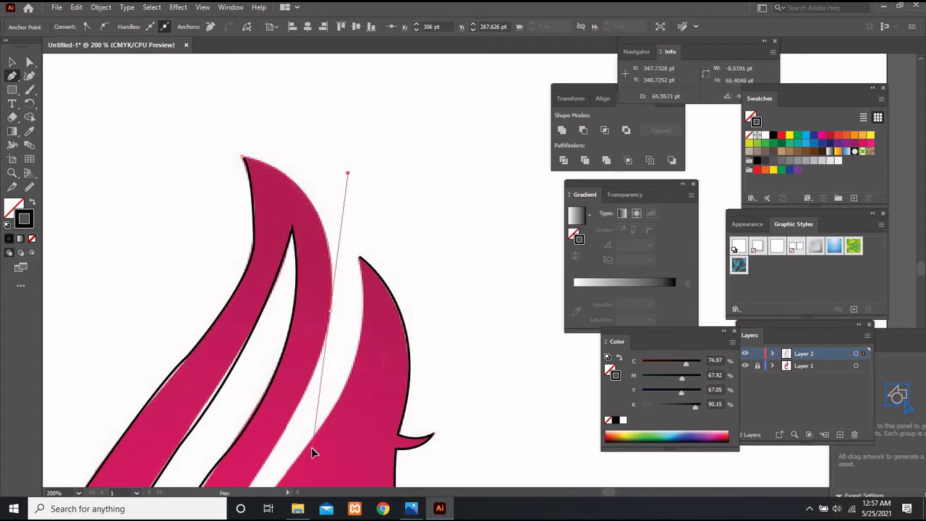
click(329, 311)
- Continue the outline along the inner hair edge with a sharp turn and shortened handles
drag(323, 347, 355, 192)
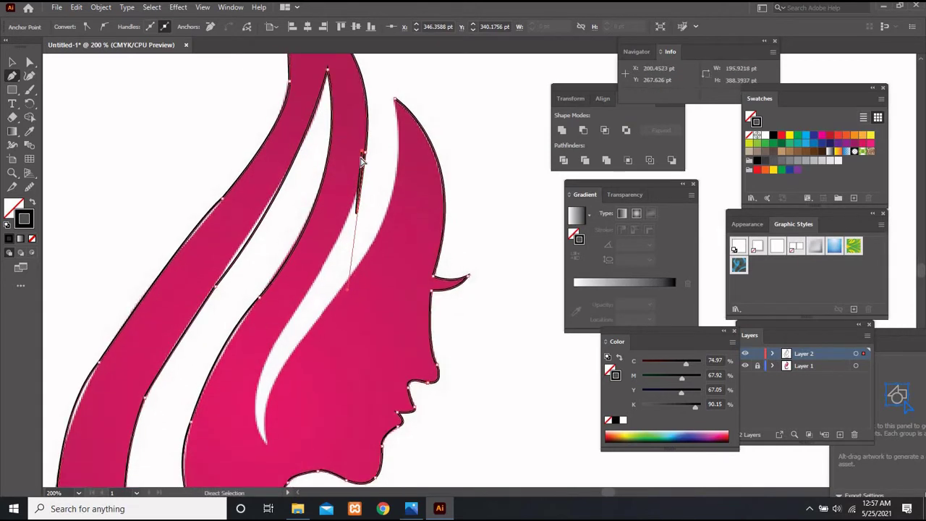
click(362, 153)
drag(290, 320, 221, 415)
click(289, 320)
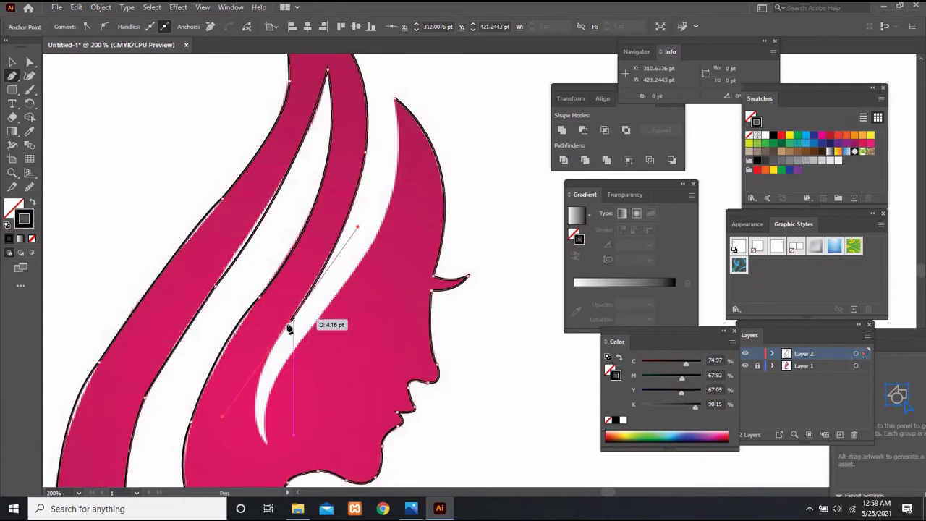
drag(268, 447, 295, 473)
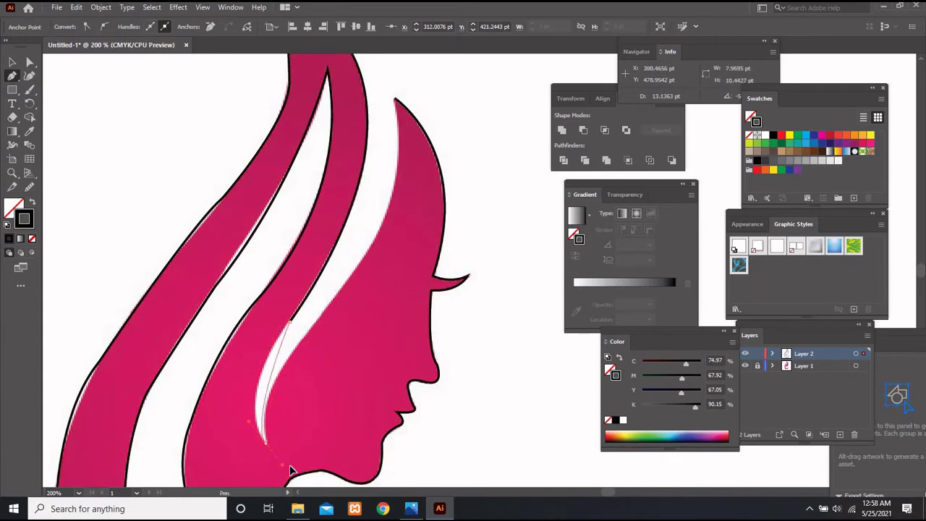
scroll(297, 434, down, 4)
drag(299, 350, 298, 318)
ctrl+click(265, 266)
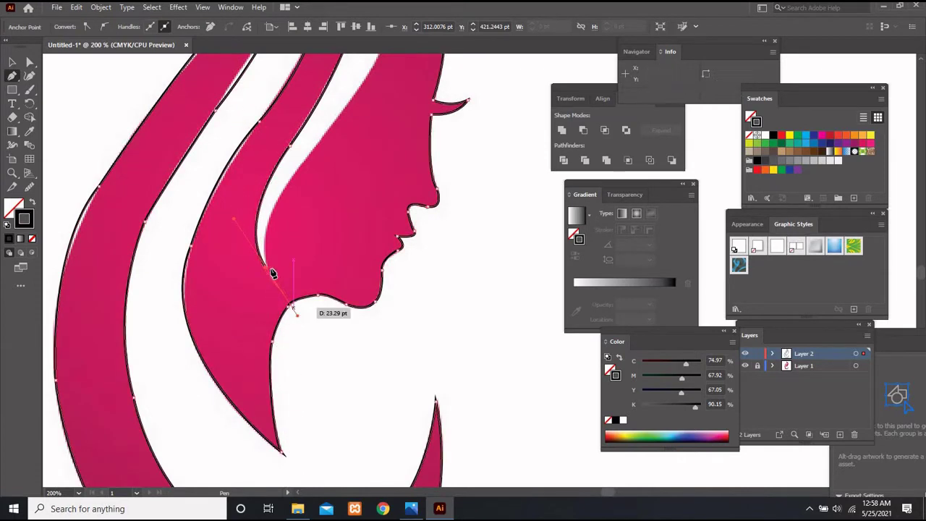
- Start a new curved outline from the hair anchor along the inner strand to the forehead edge
click(265, 266)
drag(290, 177, 325, 131)
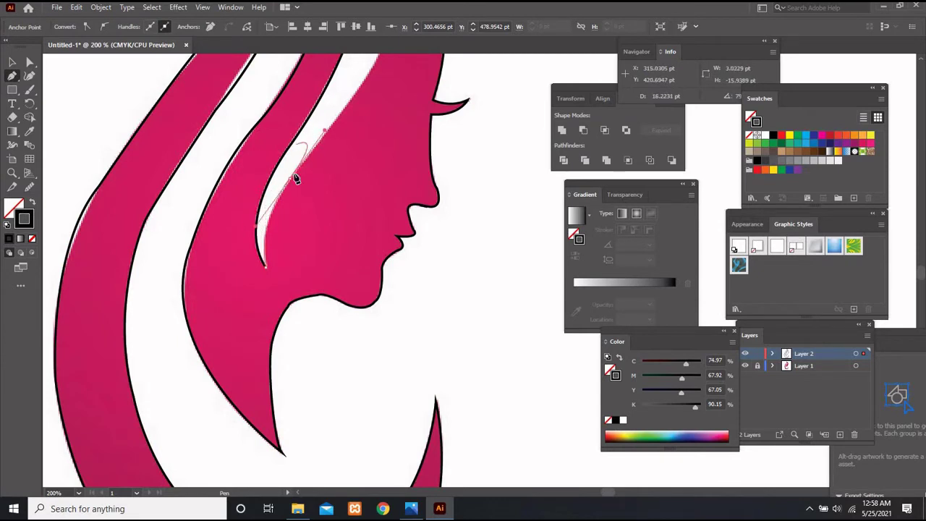
mouse_move(293, 181)
mouse_down()
mouse_move(252, 244)
mouse_move(244, 222)
mouse_up()
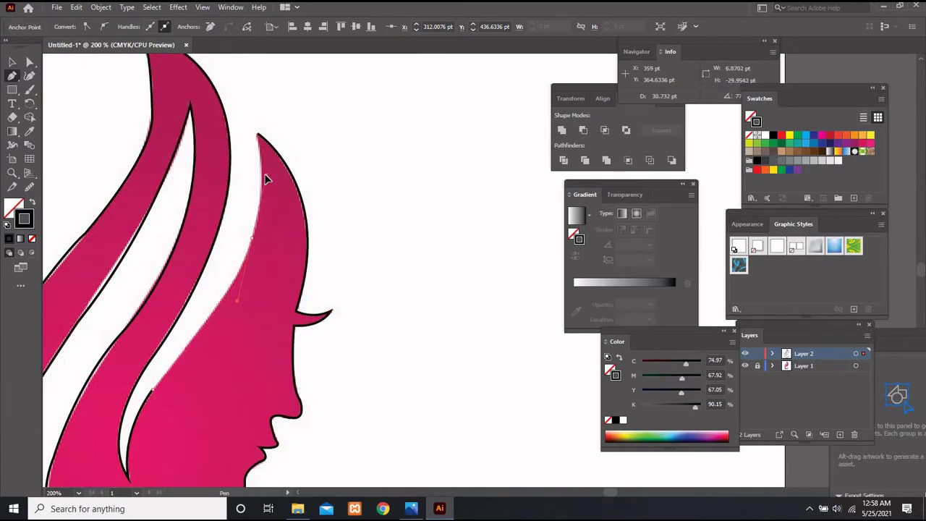
drag(254, 242, 248, 70)
- Zoom out and hide Layer 1's pink reference image, leaving only the black outlines visible
scroll(386, 258, down, 1)
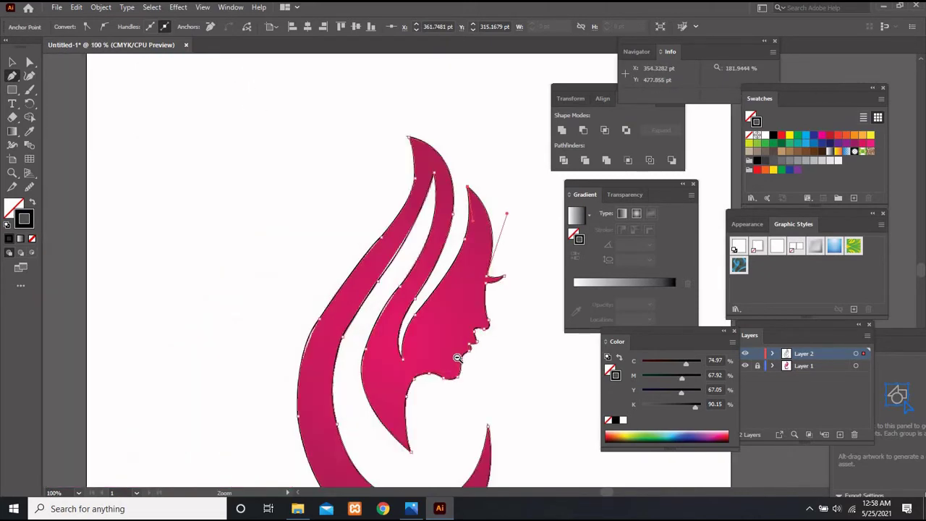
scroll(459, 355, down, 1)
scroll(426, 321, down, 1)
click(744, 366)
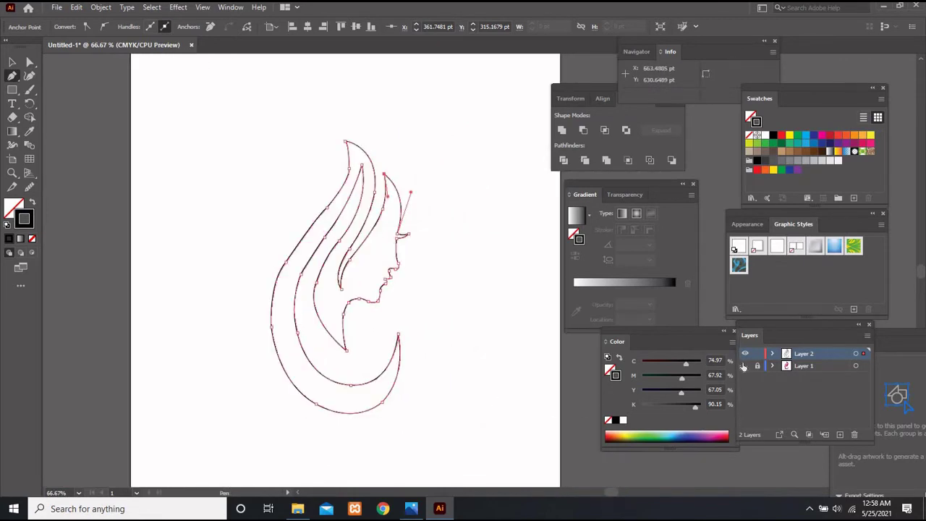
click(497, 348)
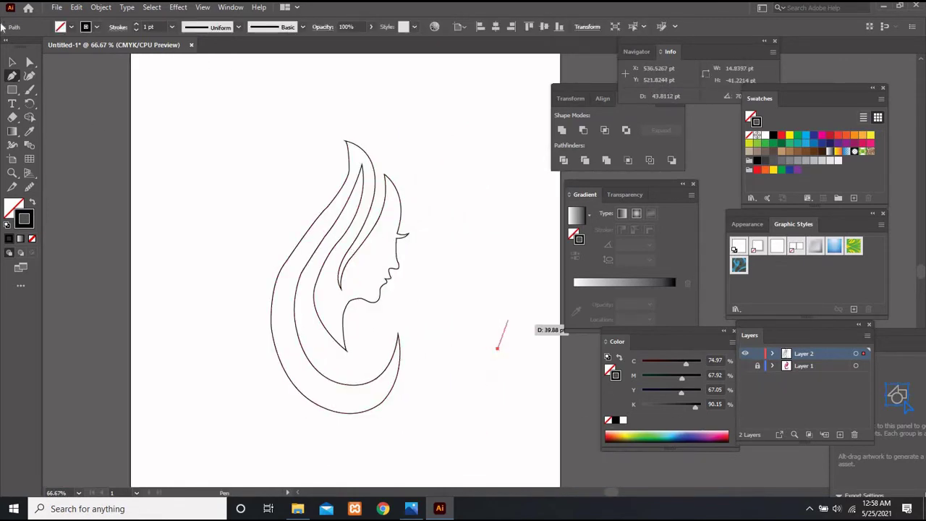
click(13, 63)
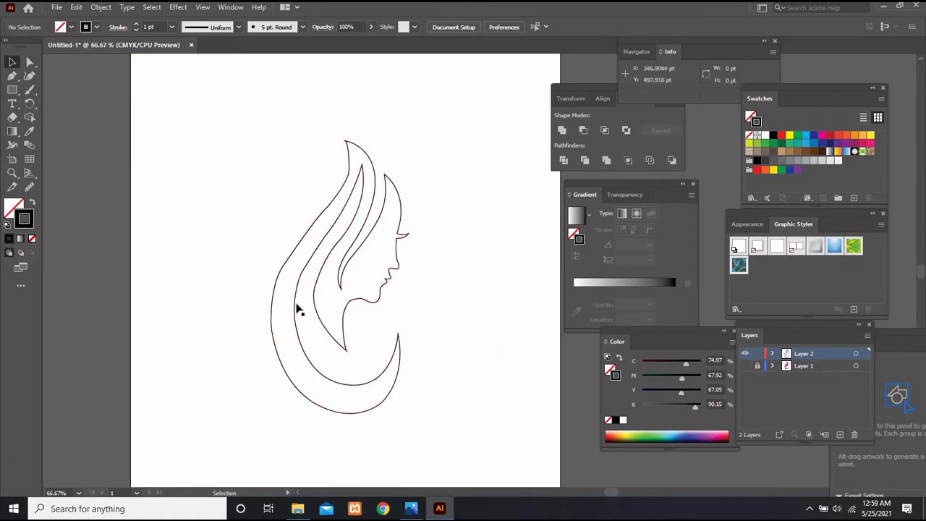
click(29, 187)
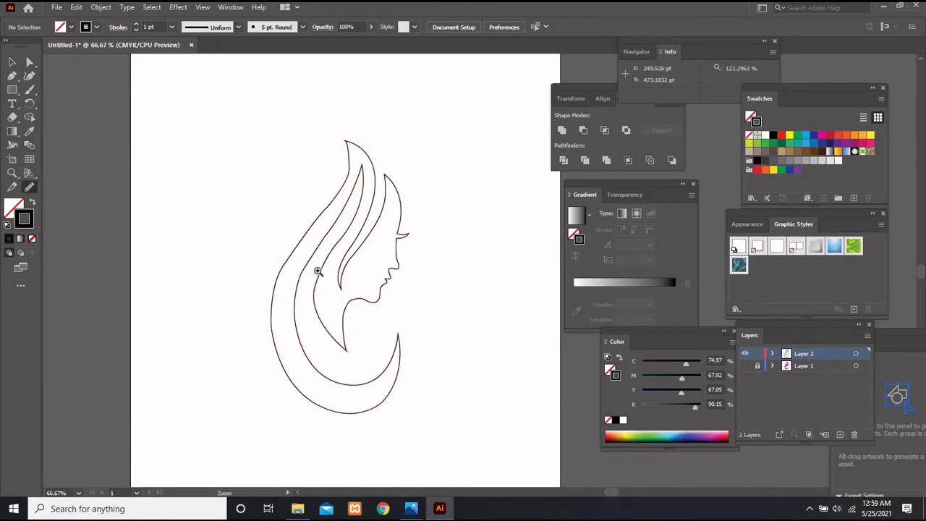
- Select the traced outlines and smooth the first two hair strands with the Smooth tool
scroll(314, 265, up, 3)
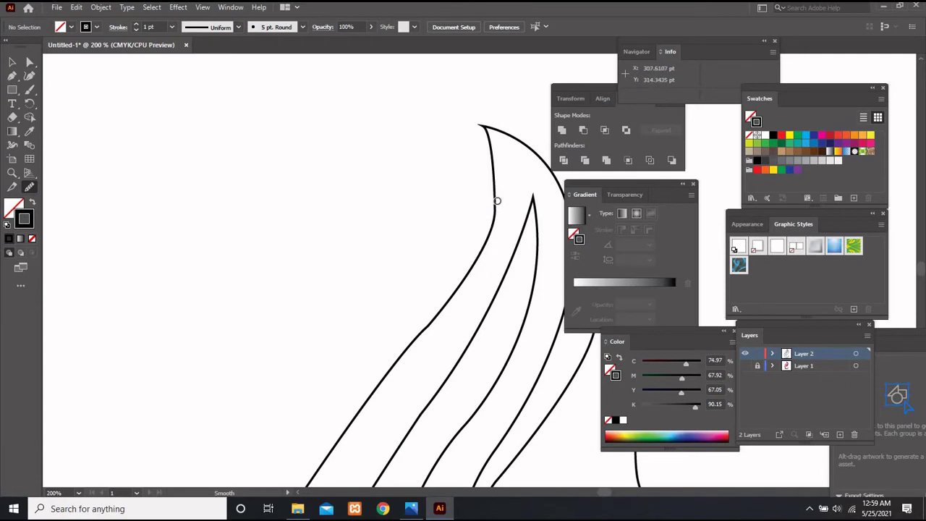
click(13, 63)
click(472, 239)
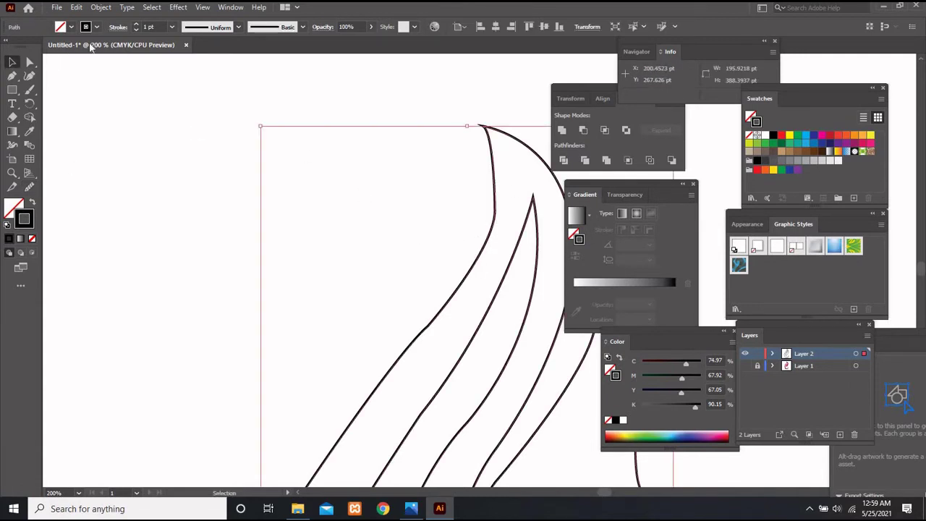
click(29, 187)
mouse_move(453, 265)
mouse_down()
mouse_move(467, 275)
mouse_move(431, 325)
mouse_up()
scroll(419, 318, down, 2)
scroll(382, 304, down, 1)
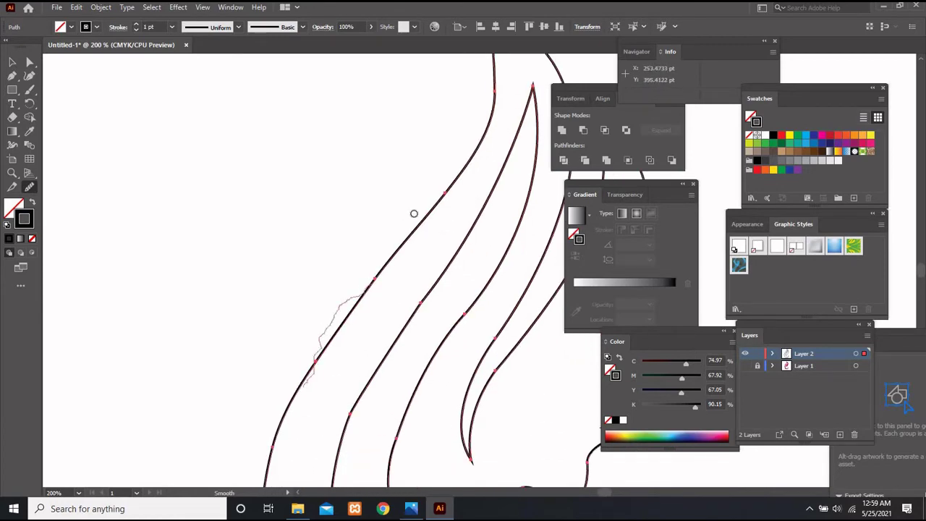
scroll(377, 312, down, 2)
scroll(363, 303, down, 2)
scroll(405, 300, down, 1)
scroll(448, 289, up, 3)
scroll(448, 274, right, 2)
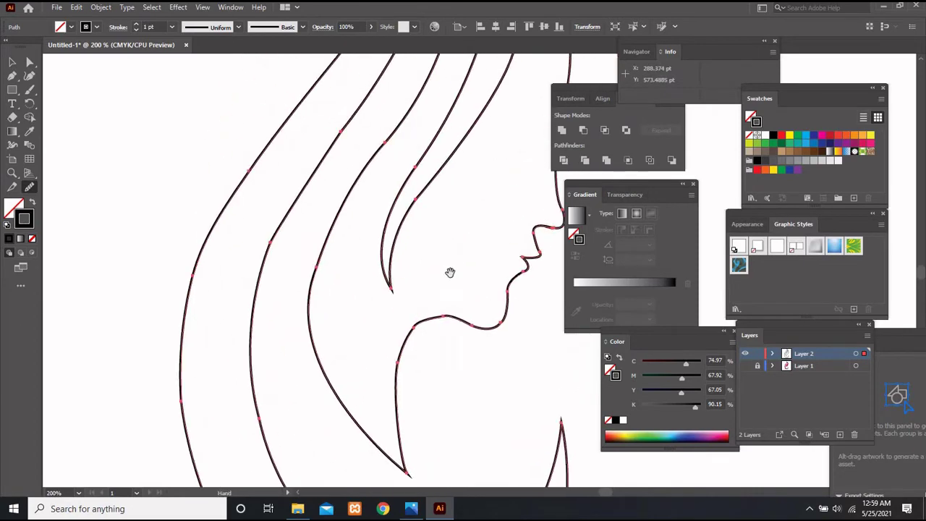
scroll(235, 338, up, 1)
drag(340, 185, 294, 272)
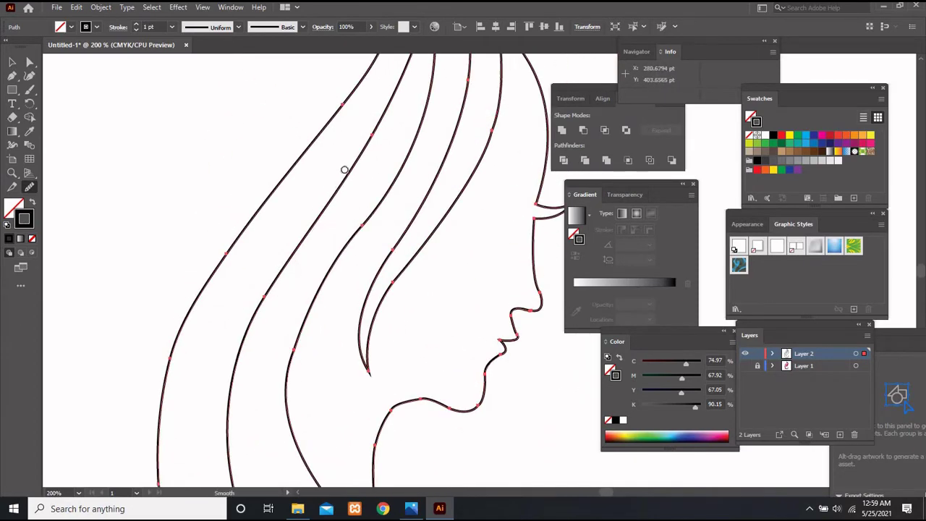
scroll(344, 169, right, 1)
scroll(428, 190, up, 3)
scroll(386, 306, right, 2)
scroll(361, 137, down, 3)
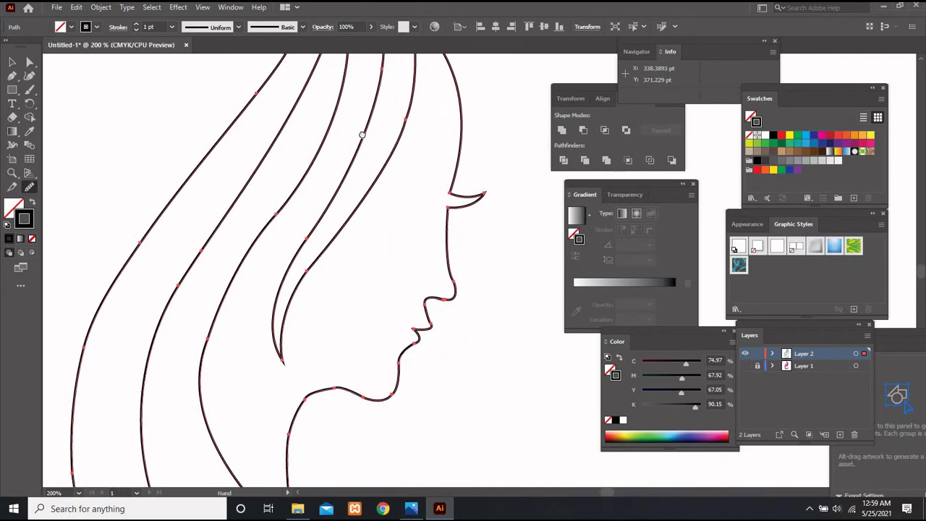
scroll(362, 134, down, 1)
scroll(362, 135, left, 2)
scroll(344, 380, left, 1)
- Smooth the chin-to-neck outline and the curves around the lips
mouse_move(389, 361)
mouse_down()
mouse_move(407, 371)
mouse_move(333, 442)
mouse_up()
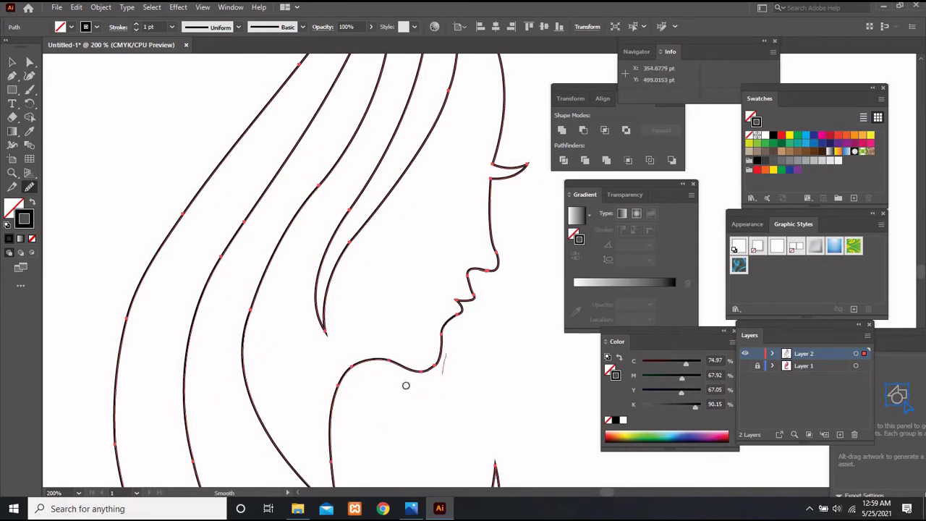
drag(406, 385, 443, 351)
drag(465, 296, 468, 306)
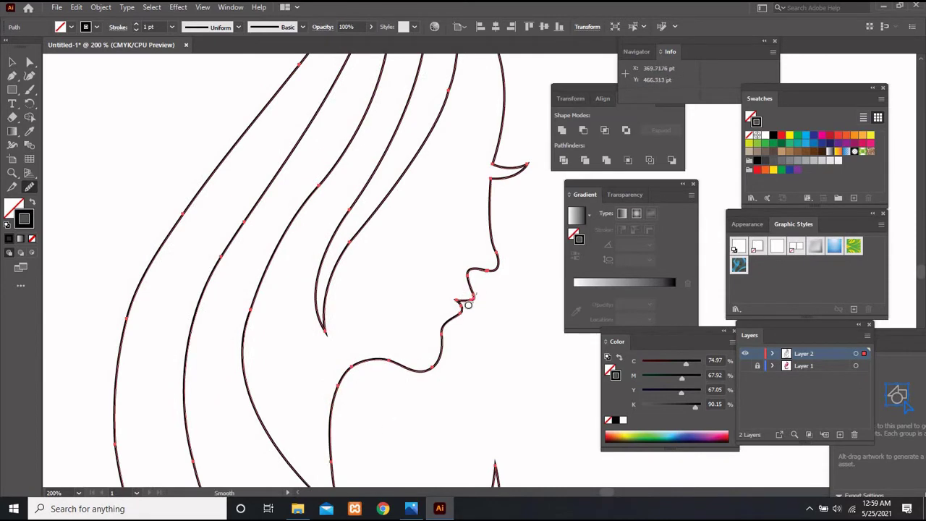
drag(473, 273, 492, 260)
- Smooth the outer and upper left hair curves, then zoom out to the whole line art
scroll(504, 305, down, 1)
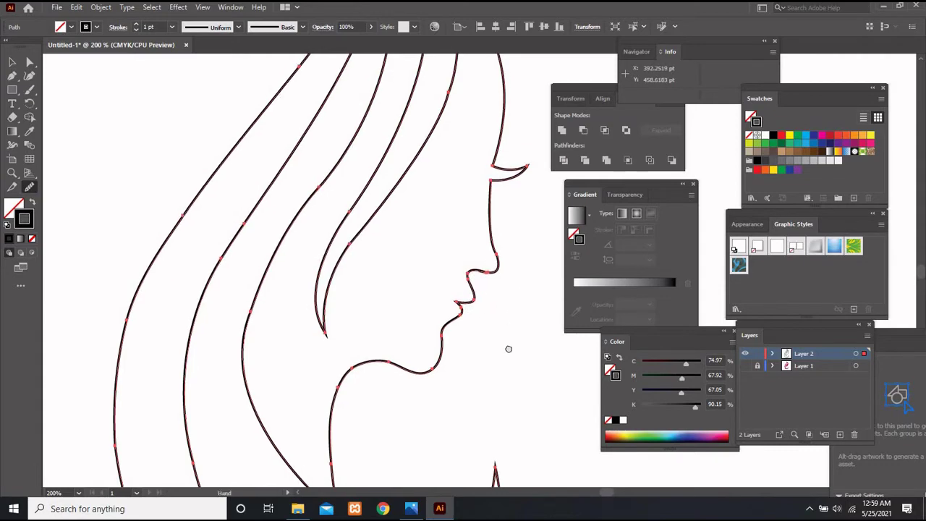
scroll(506, 347, down, 2)
scroll(527, 289, down, 3)
scroll(529, 239, down, 2)
scroll(507, 336, down, 1)
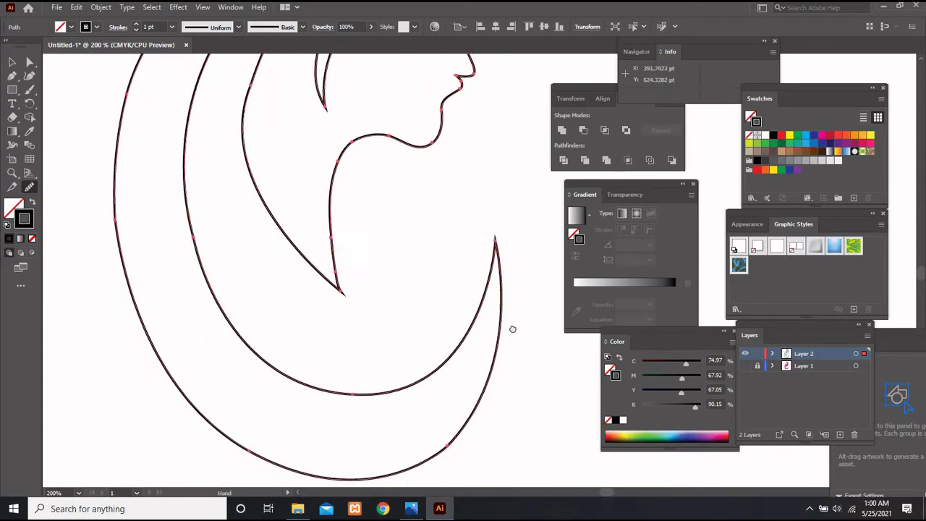
scroll(512, 326, down, 3)
drag(450, 351, 223, 362)
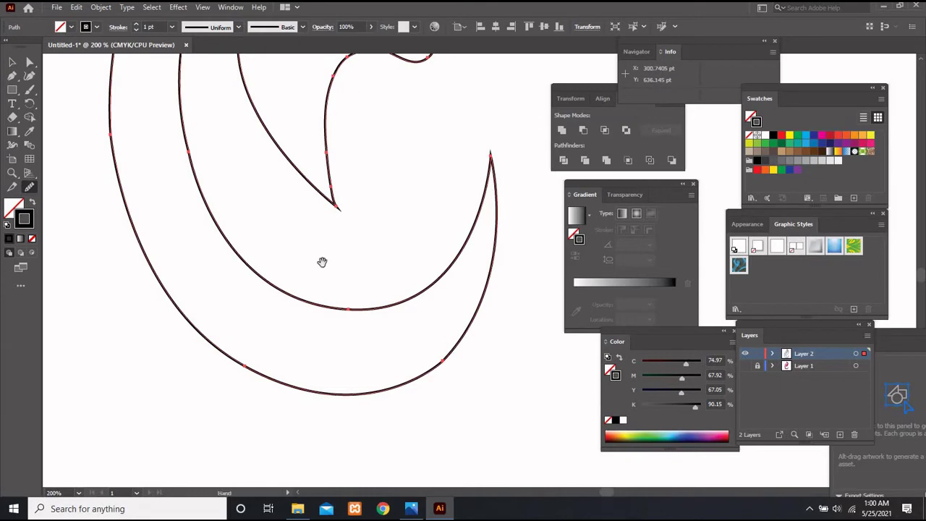
scroll(322, 262, up, 3)
scroll(311, 217, up, 2)
drag(296, 159, 186, 402)
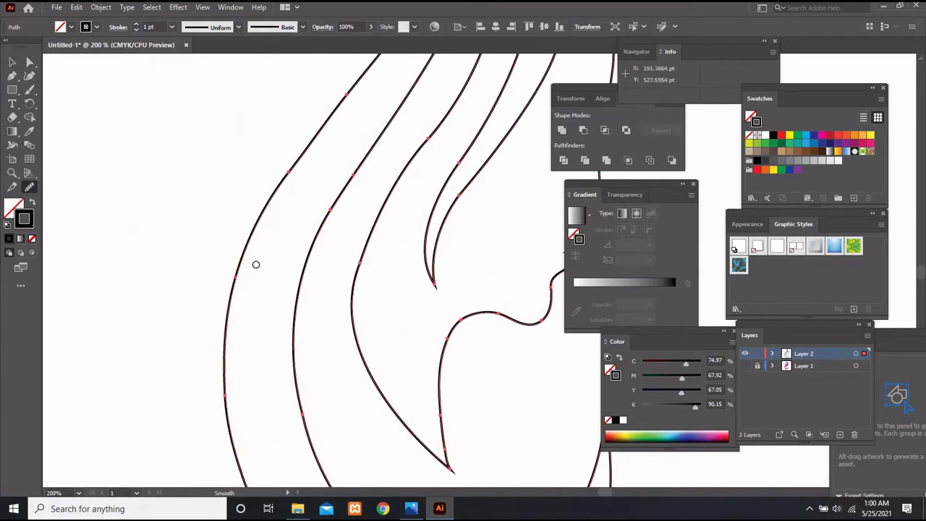
drag(344, 115, 354, 101)
scroll(374, 180, up, 3)
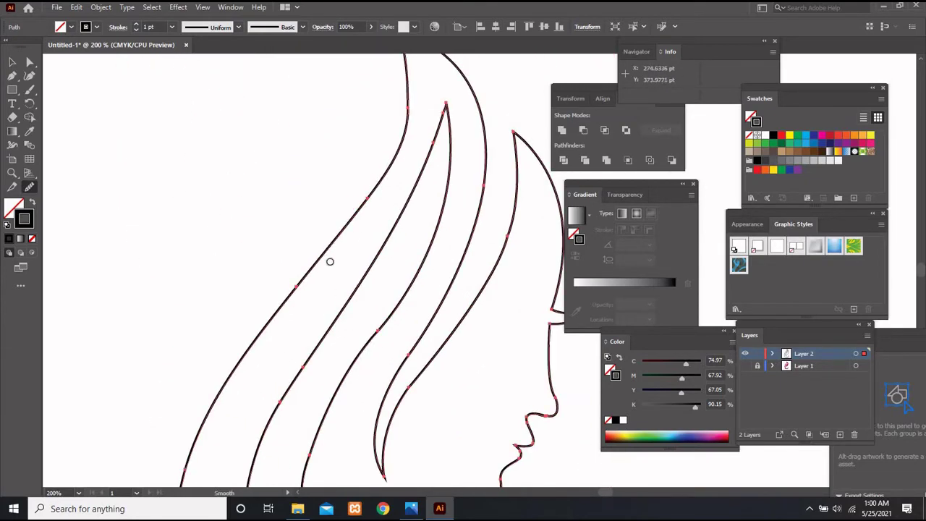
scroll(449, 178, up, 3)
drag(370, 246, 370, 157)
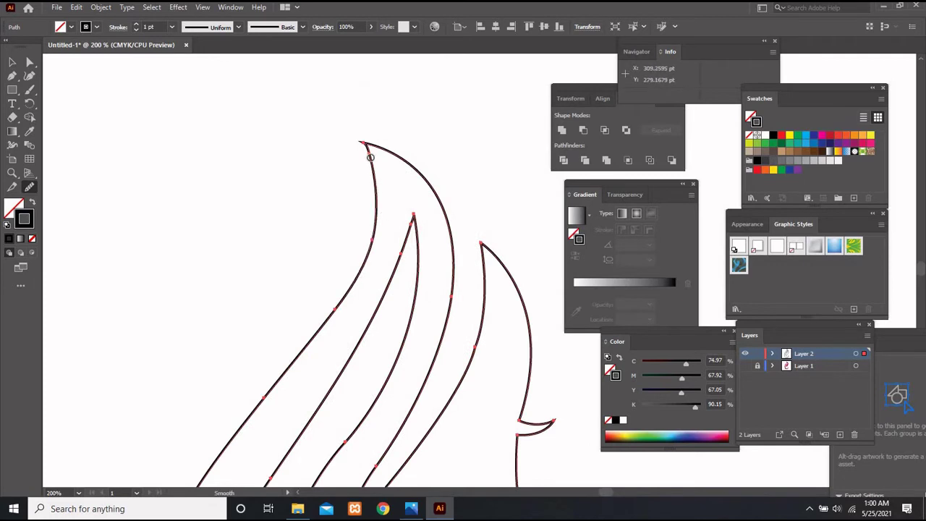
scroll(452, 256, down, 1)
scroll(507, 332, down, 1)
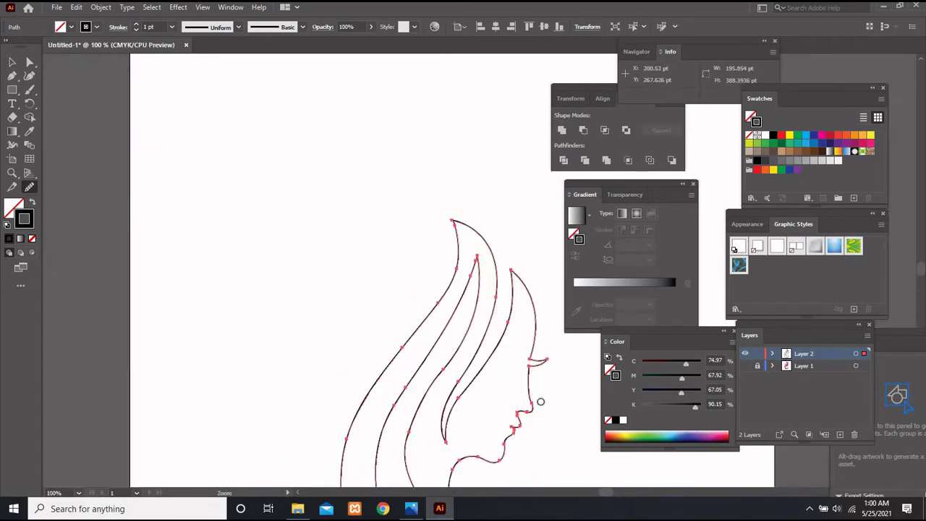
scroll(513, 335, down, 1)
- Turn the whole face artwork into a solid yellow fill with no stroke
click(12, 64)
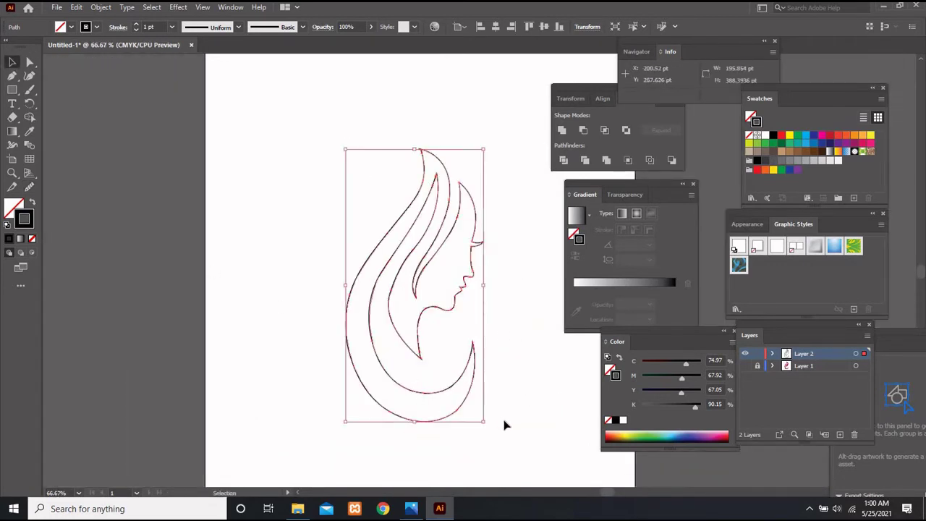
click(499, 383)
drag(403, 346, 498, 249)
click(865, 135)
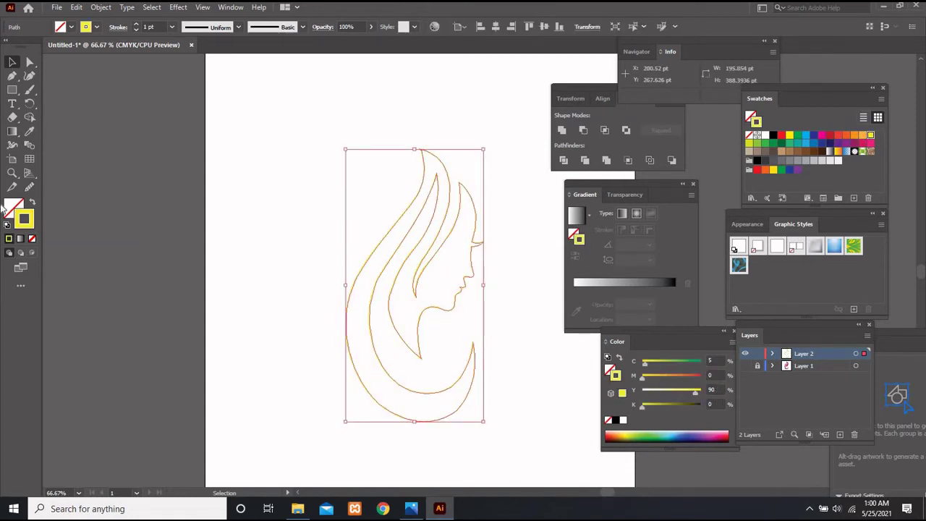
click(32, 202)
click(173, 266)
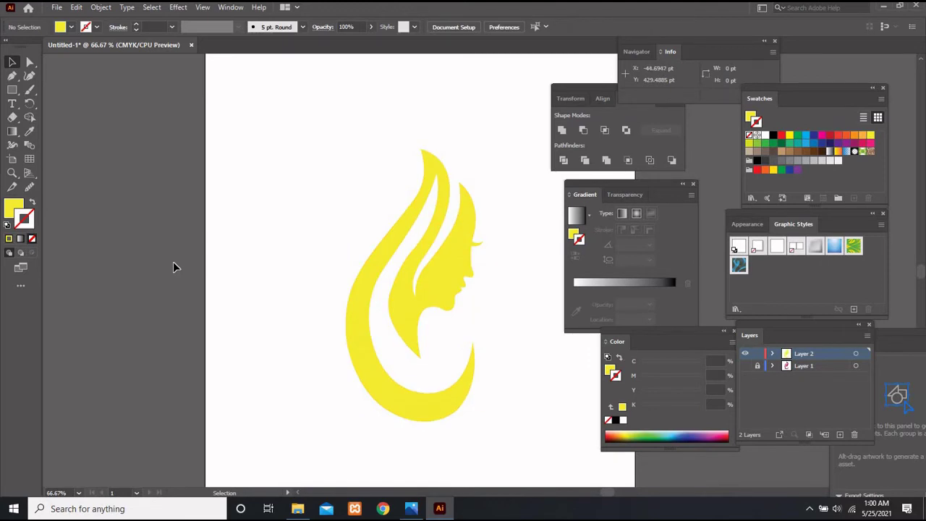
- Scale the yellow hair artwork proportionally to about 140 × 277 pt and move it left
drag(304, 189, 426, 333)
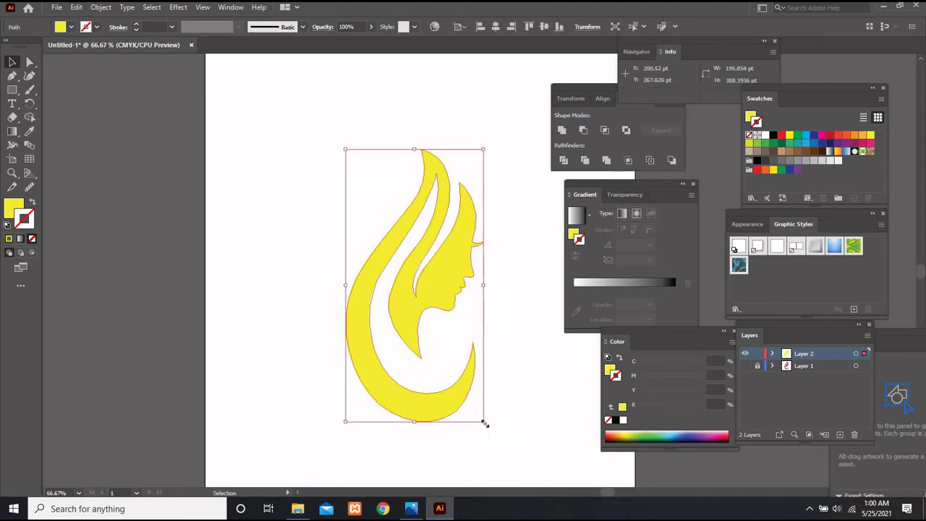
drag(481, 423, 464, 383)
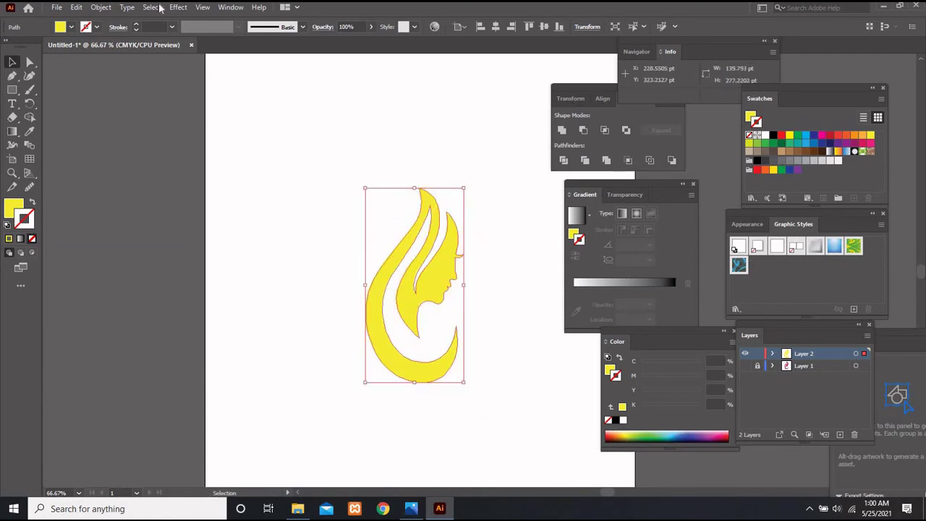
click(102, 7)
click(145, 143)
click(100, 7)
click(123, 143)
drag(438, 289, 313, 298)
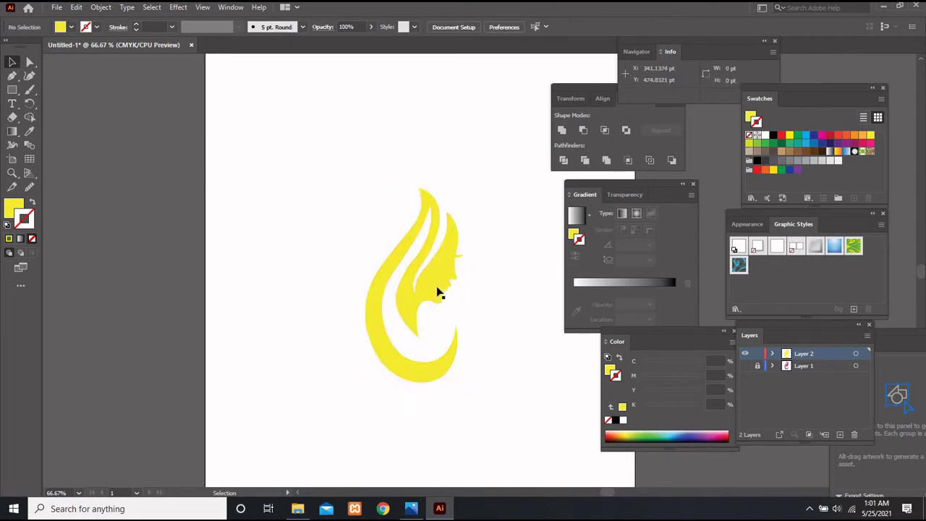
- Draw a text frame beside the artwork reading 'HiFi' over 'Style', sized 72 pt
click(434, 354)
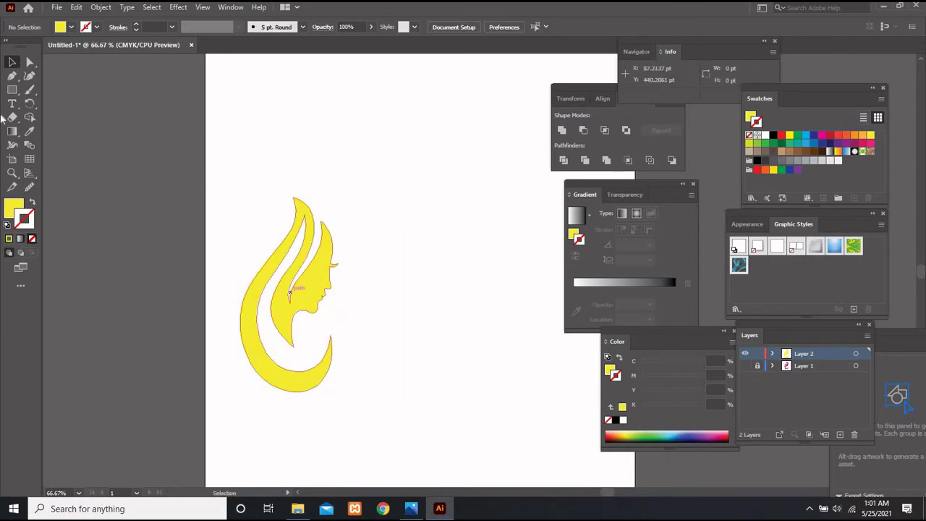
key(t)
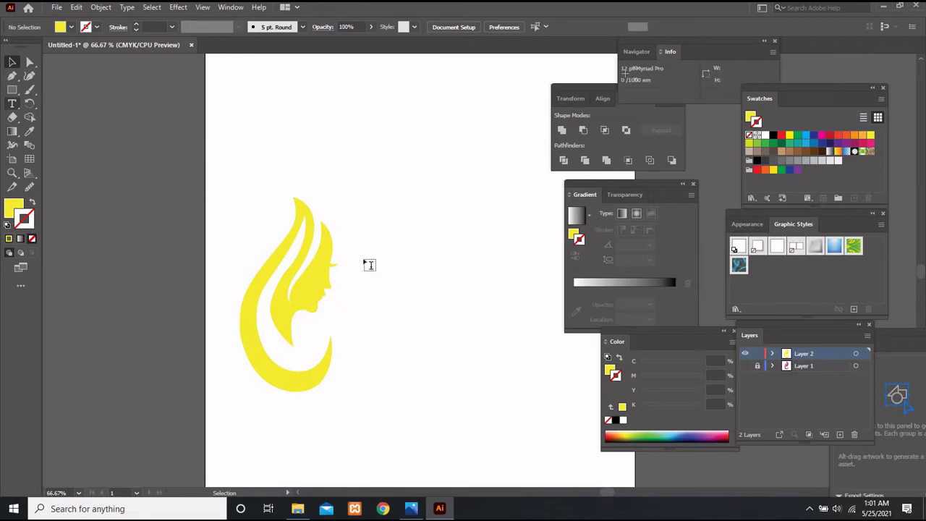
drag(348, 237, 551, 397)
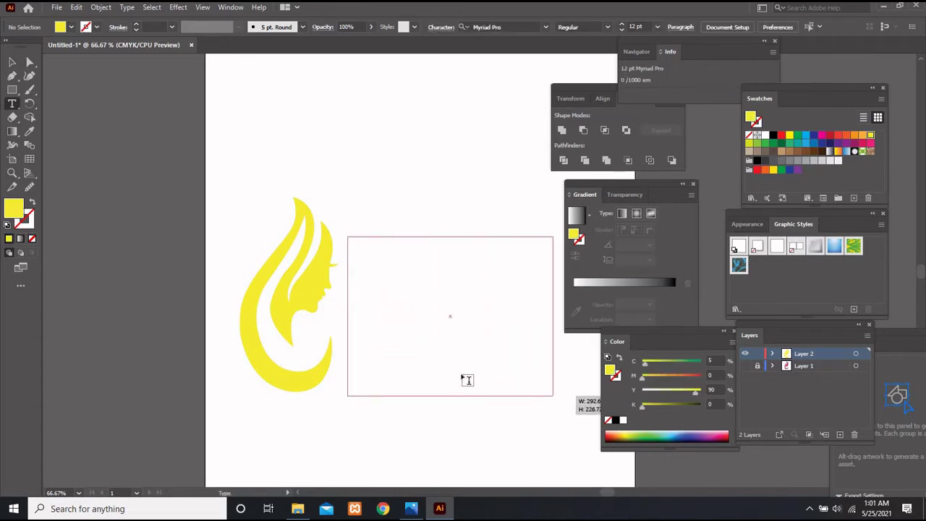
key(BackSpace)
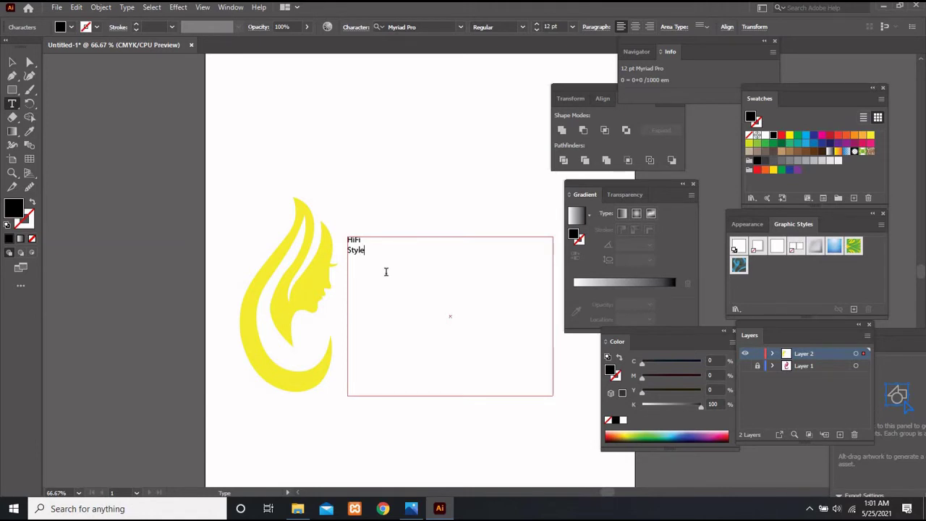
key(ctrl+a)
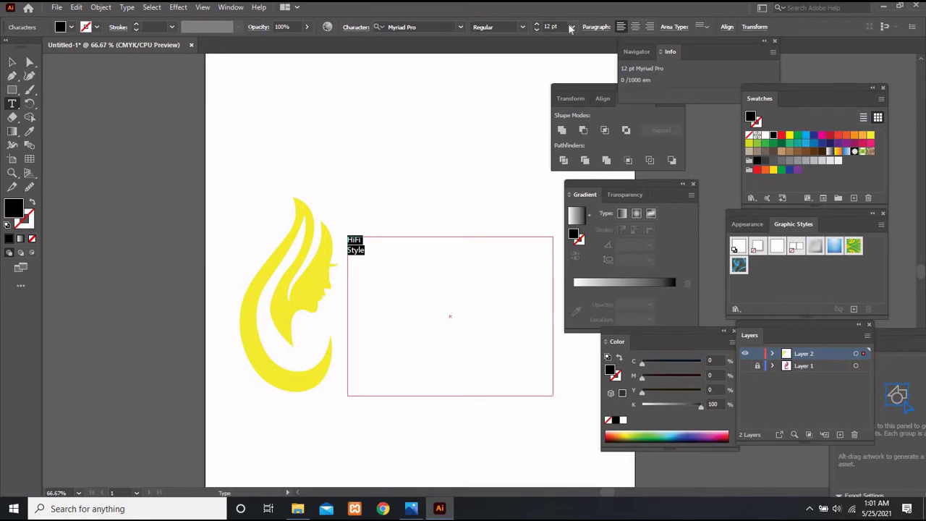
click(571, 27)
click(587, 233)
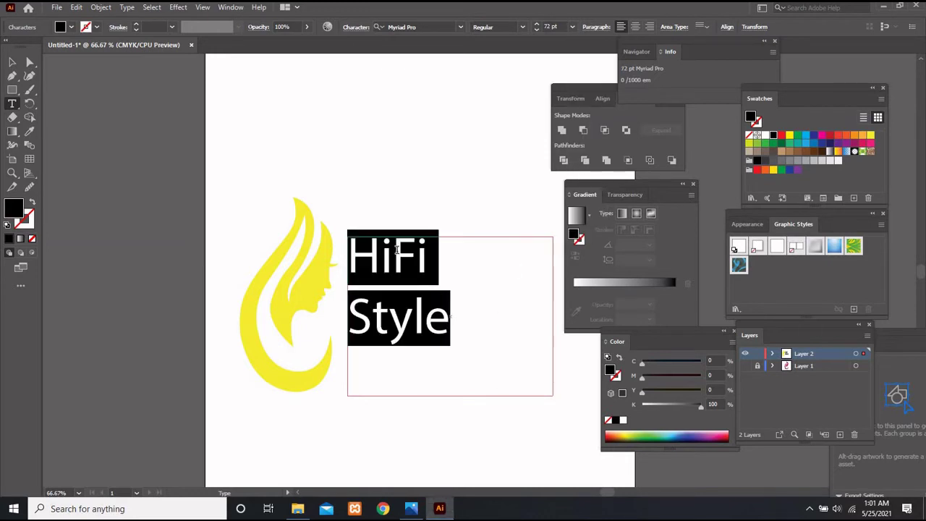
key(Escape)
drag(485, 159, 308, 158)
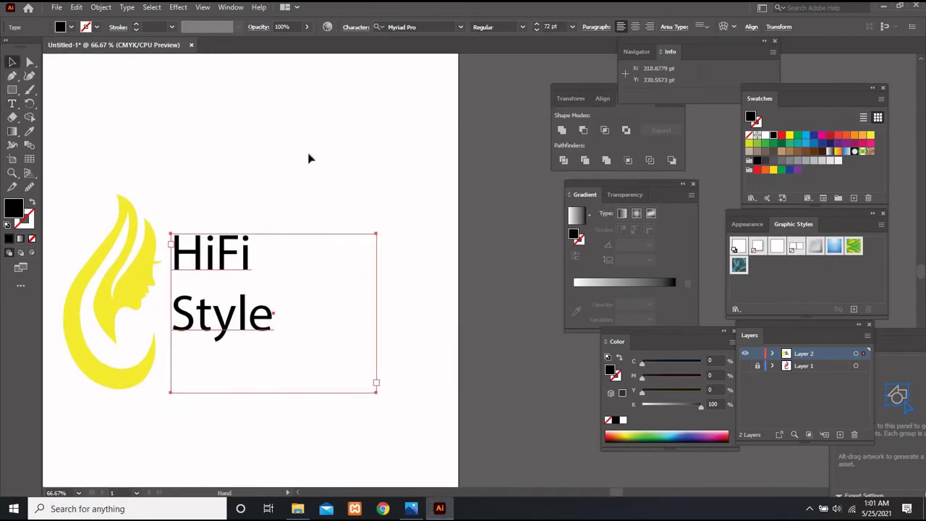
- Scroll the font list down to Magneto Bold and apply it to the HiFi Style text
click(460, 27)
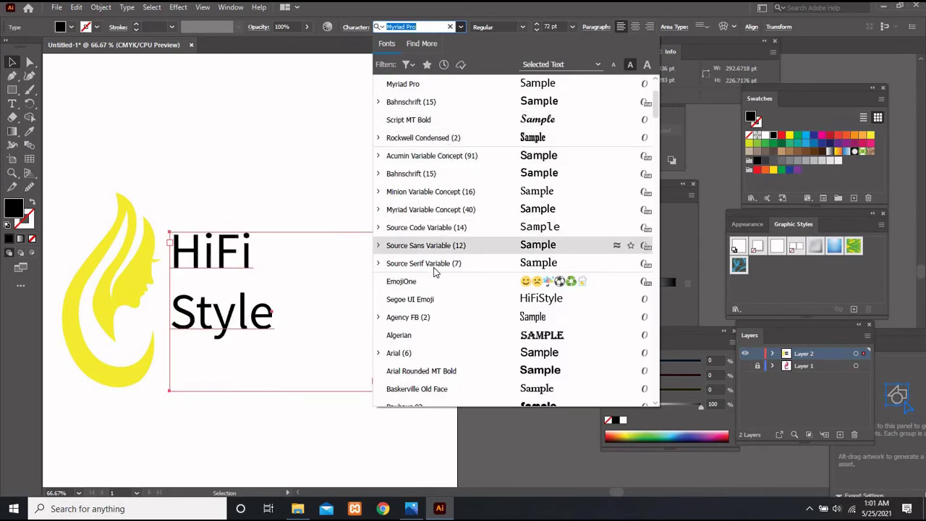
scroll(437, 313, down, 1)
scroll(442, 309, down, 1)
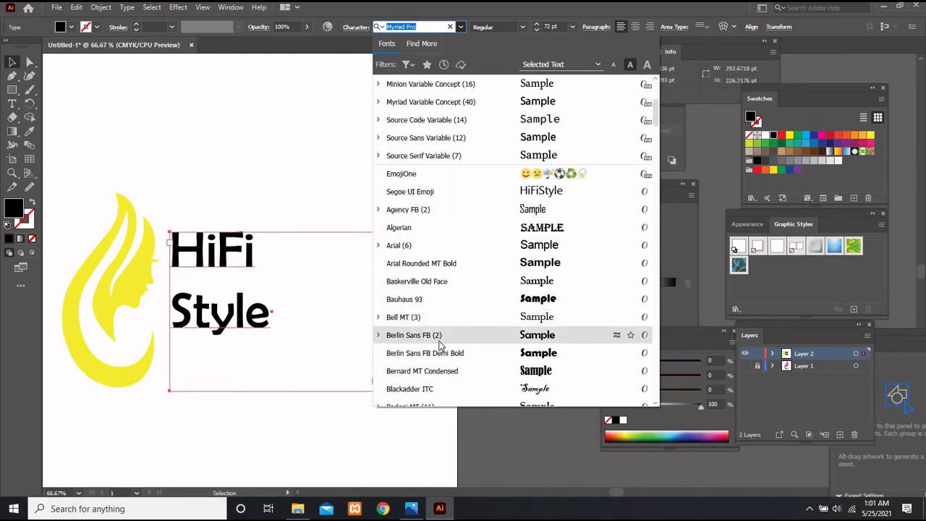
scroll(461, 391, down, 2)
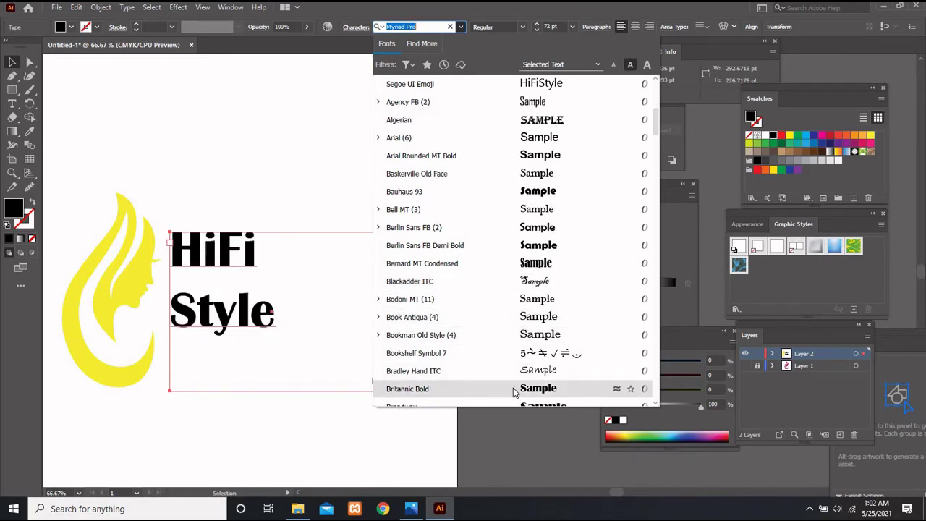
scroll(512, 384, down, 2)
scroll(522, 322, down, 2)
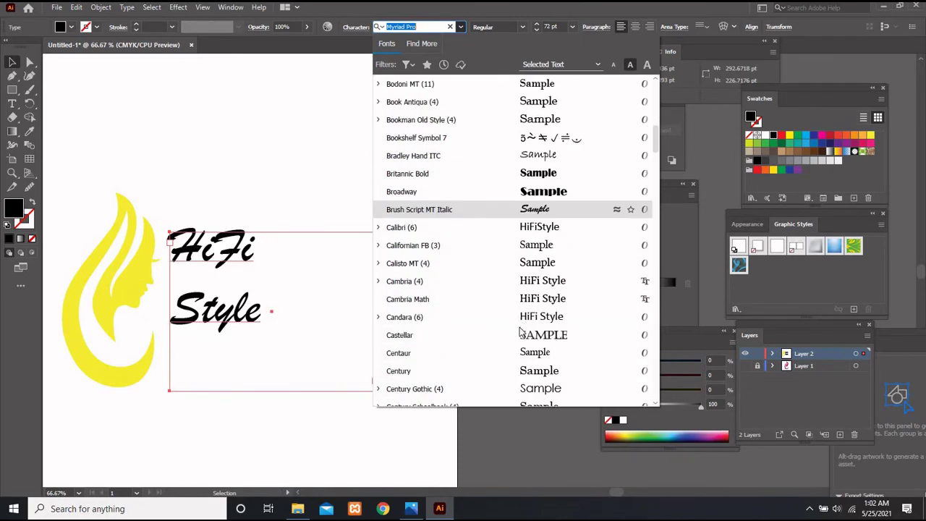
scroll(524, 324, down, 1)
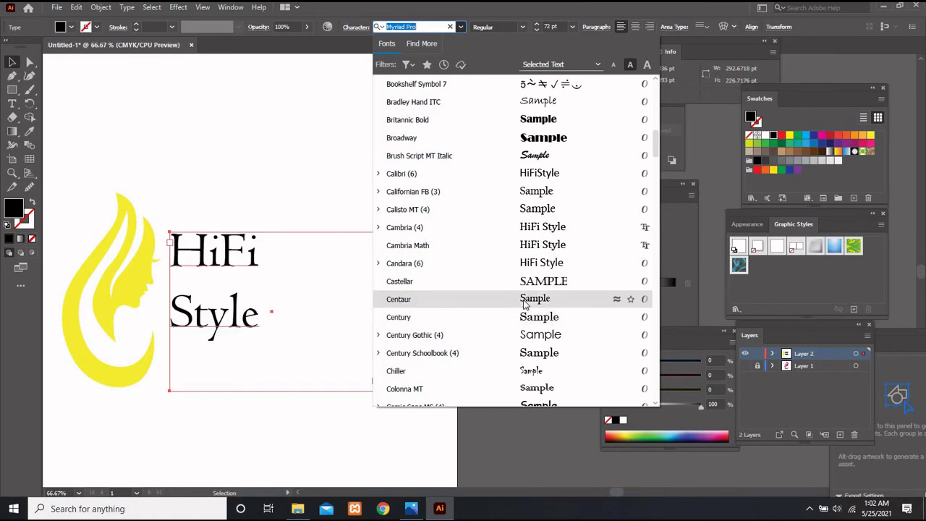
scroll(527, 364, down, 2)
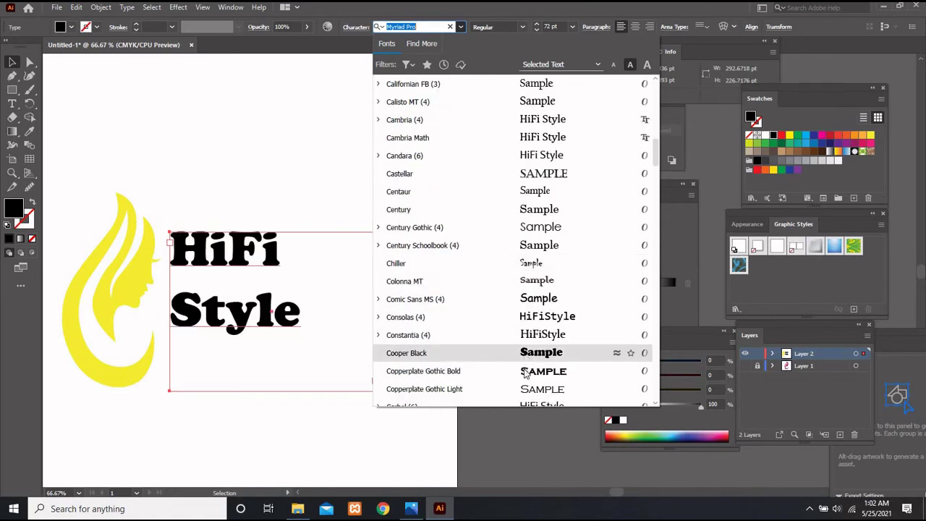
scroll(524, 367, down, 1)
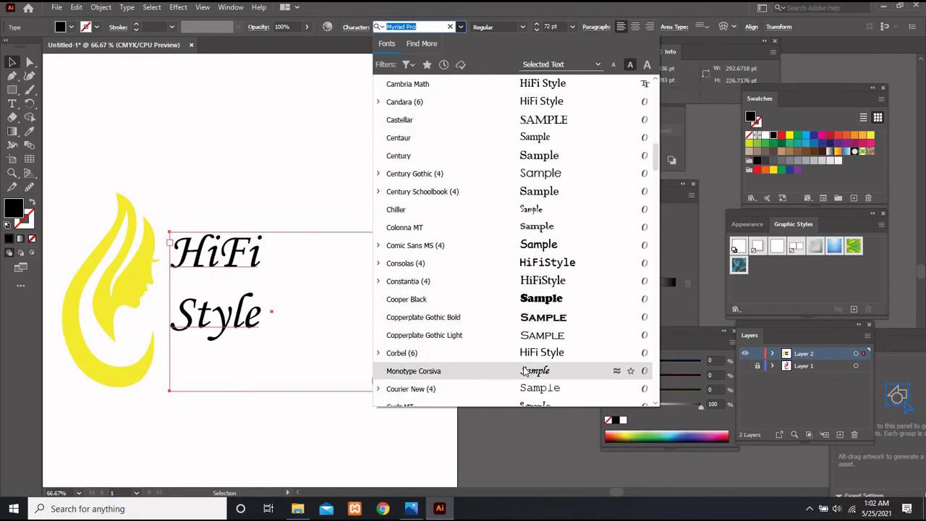
scroll(526, 347, down, 3)
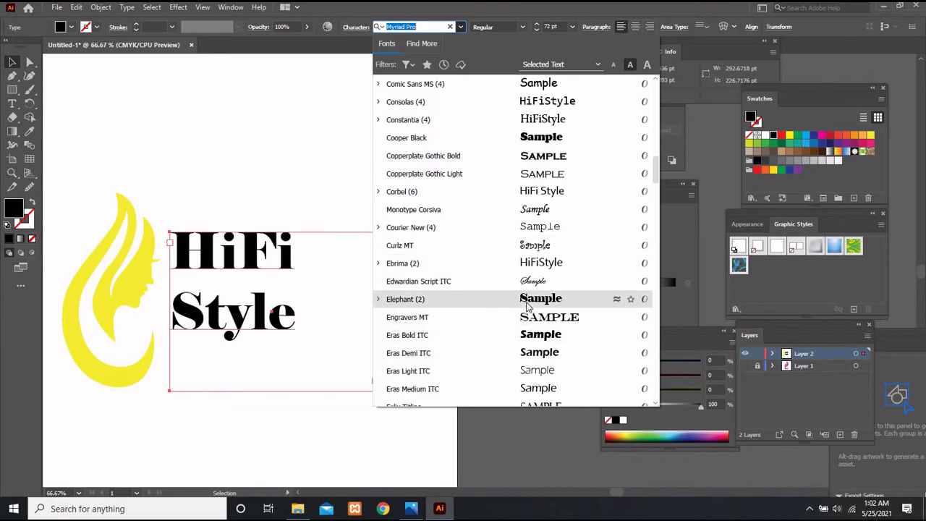
scroll(530, 295, down, 3)
scroll(532, 293, down, 1)
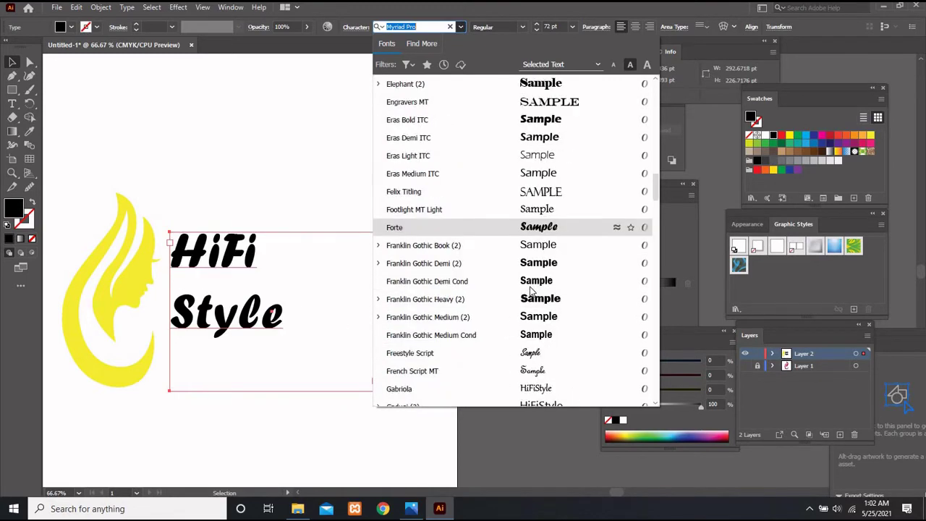
scroll(531, 303, down, 1)
scroll(531, 318, down, 1)
scroll(532, 347, down, 1)
scroll(531, 358, down, 2)
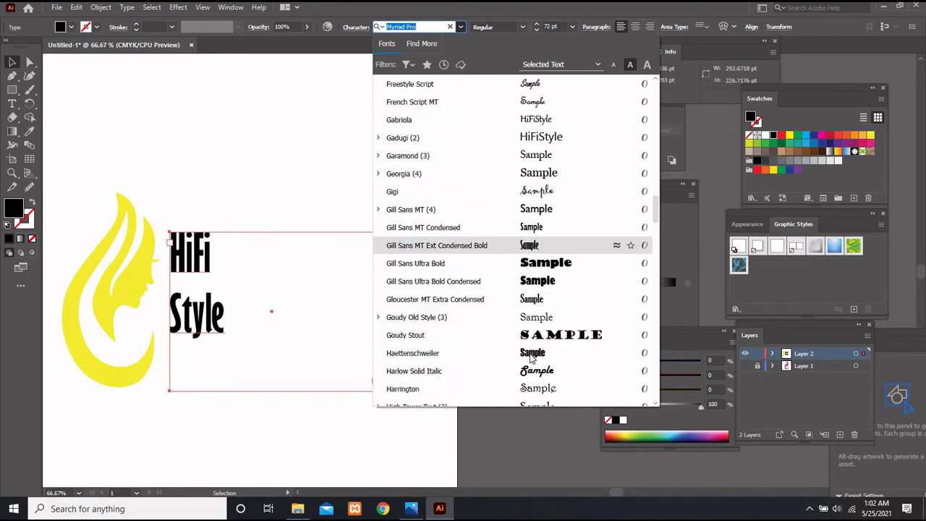
scroll(531, 351, down, 2)
scroll(532, 345, down, 2)
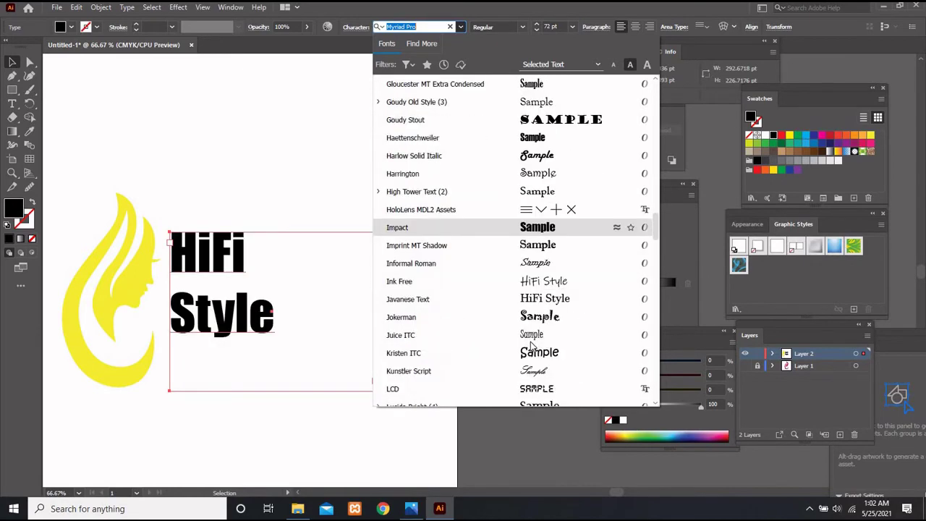
scroll(532, 343, down, 2)
scroll(534, 340, down, 1)
scroll(532, 339, down, 1)
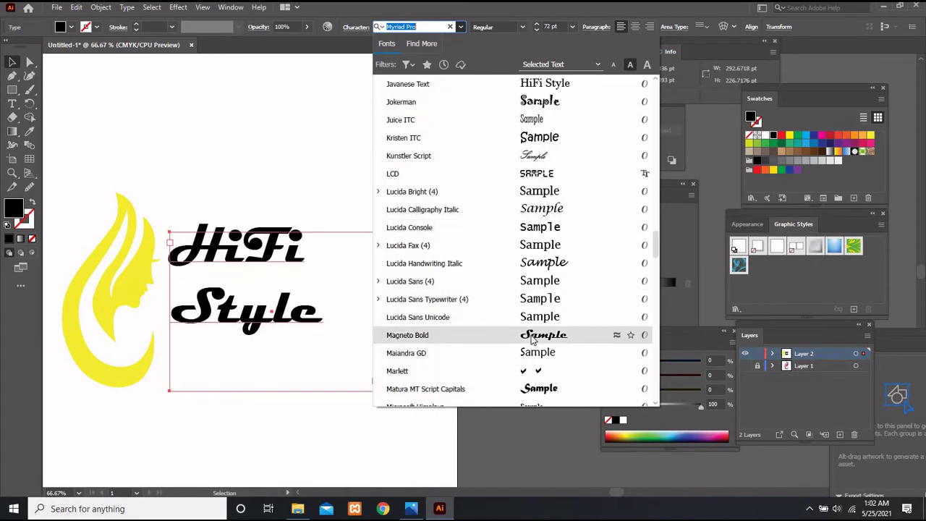
scroll(534, 329, down, 1)
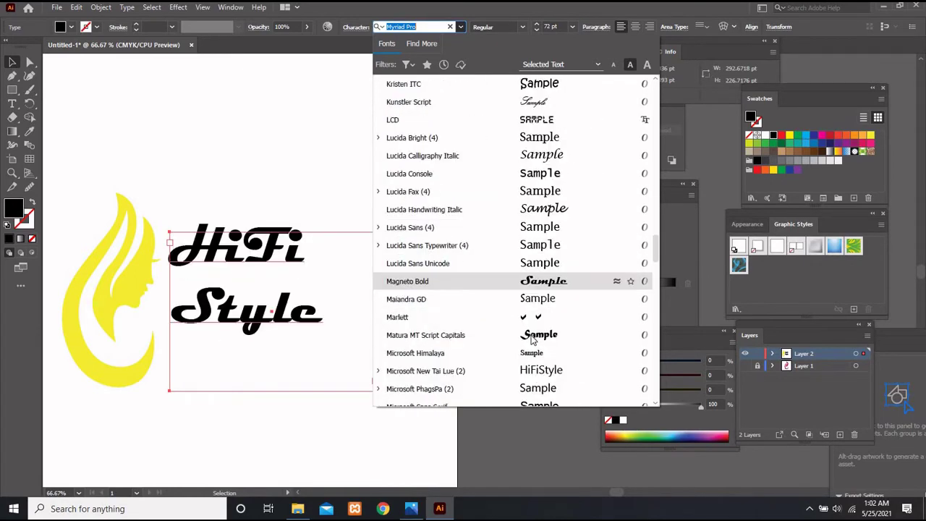
click(535, 288)
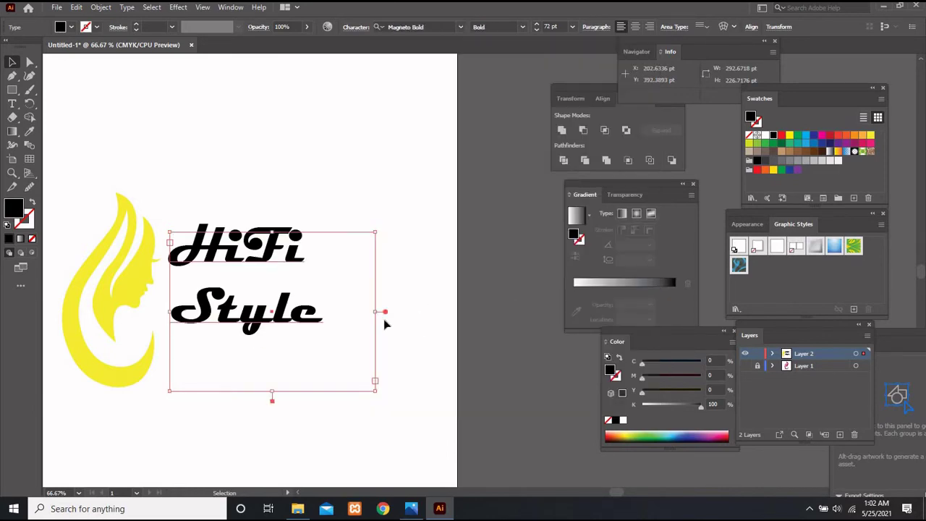
- Move the HiFi Style text lower, convert it to outlines and enlarge it slightly
drag(254, 312, 250, 344)
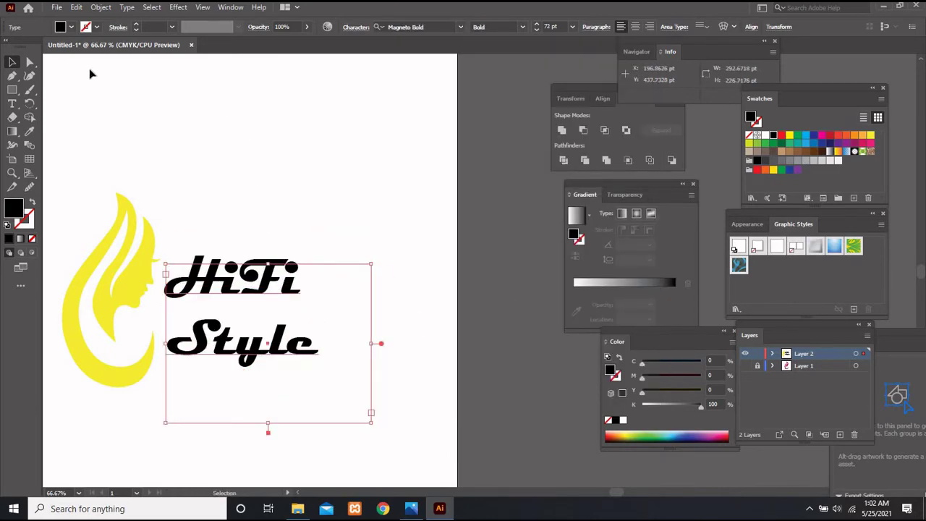
click(103, 7)
click(154, 144)
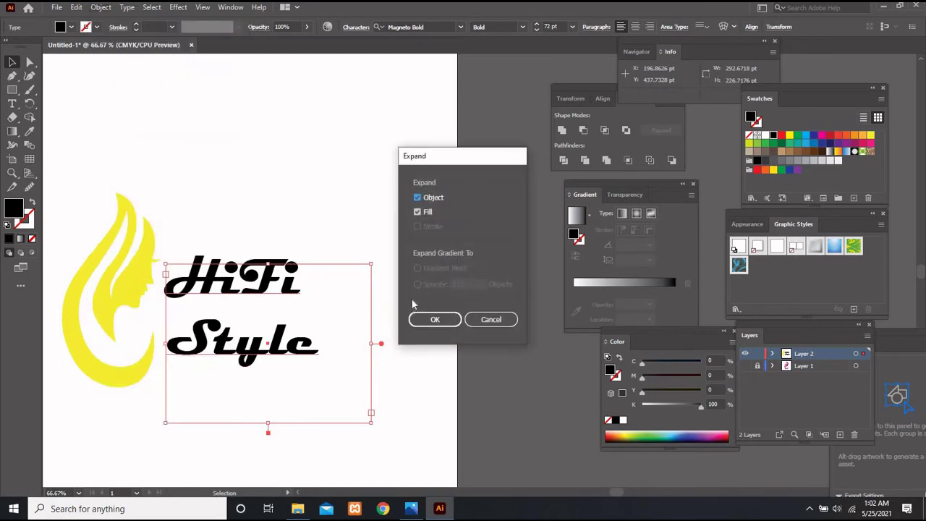
click(432, 320)
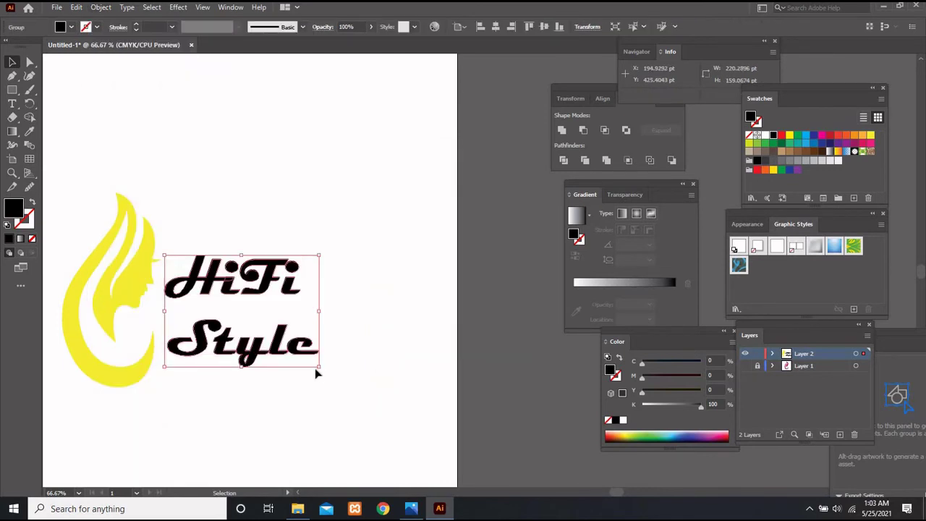
drag(319, 367, 326, 378)
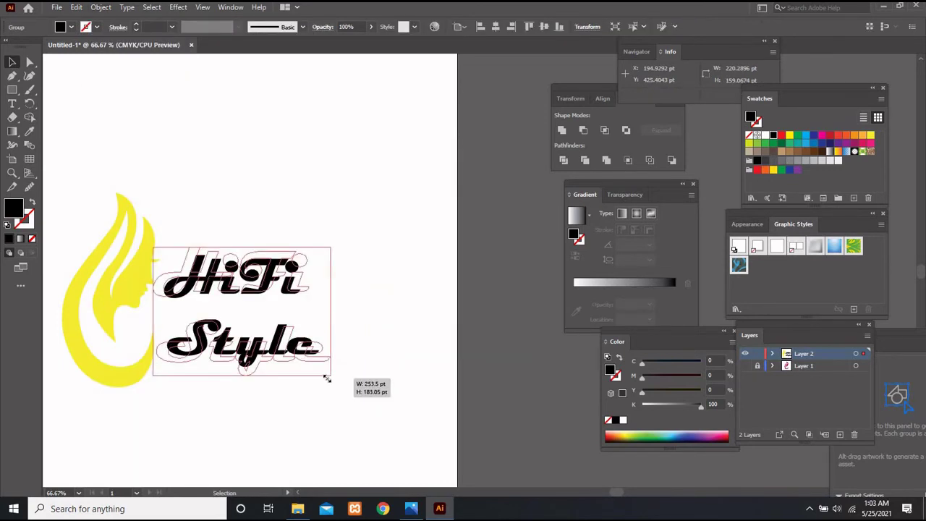
click(355, 335)
- Ungroup the letter outlines, then fill HiFi red and Style yellow
right_click(294, 265)
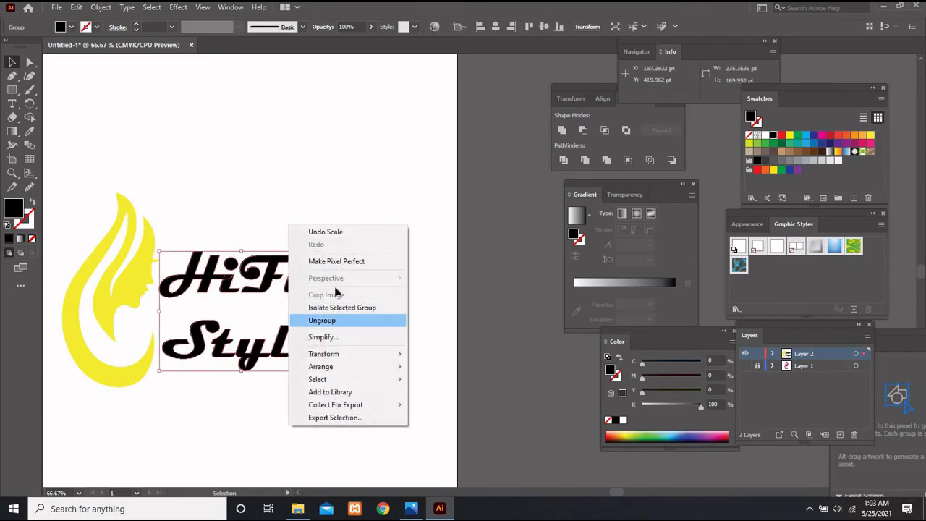
click(337, 321)
click(223, 234)
click(227, 287)
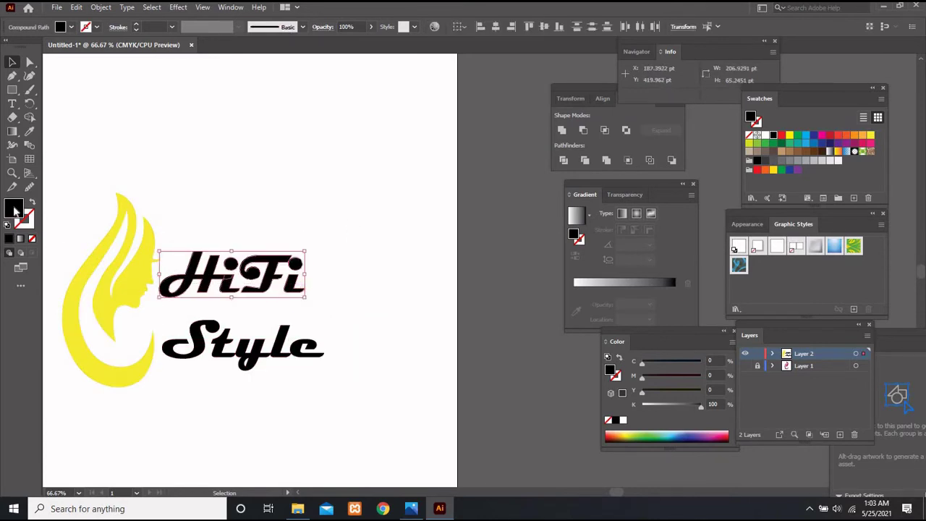
click(837, 135)
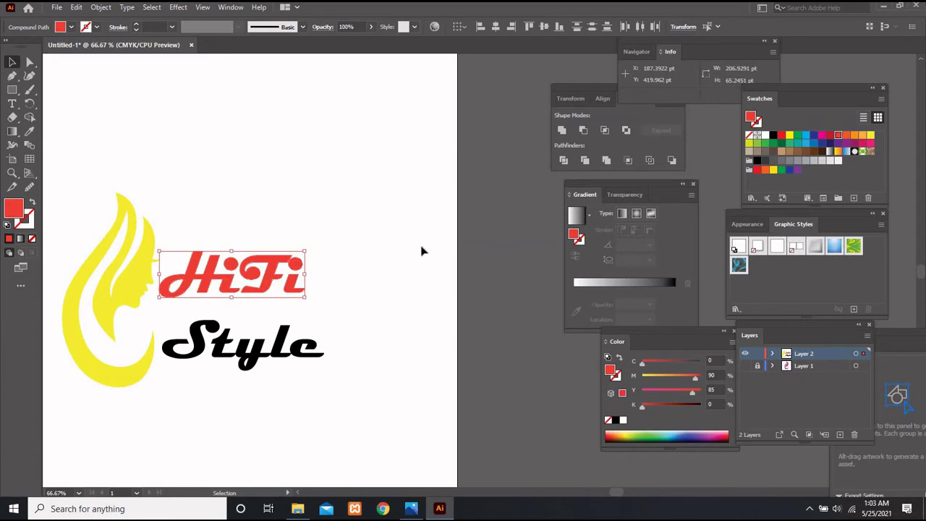
click(384, 320)
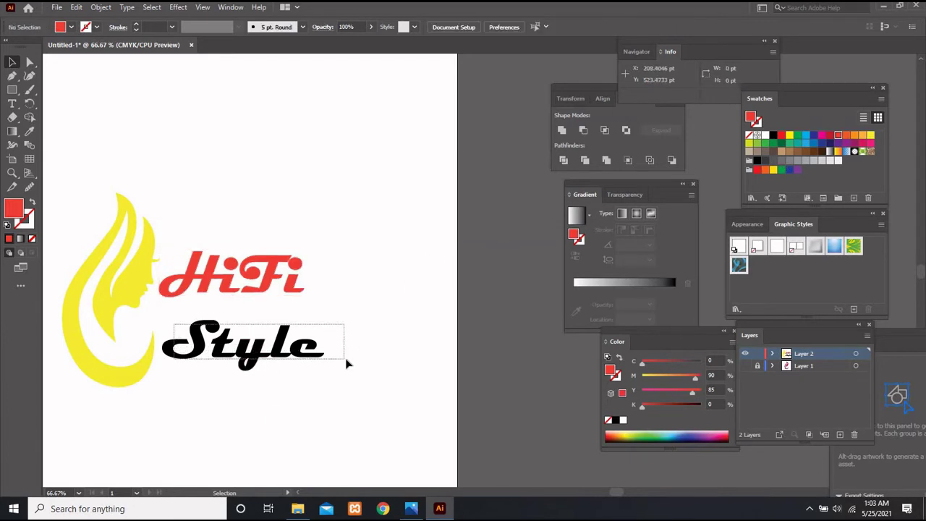
drag(184, 326, 346, 360)
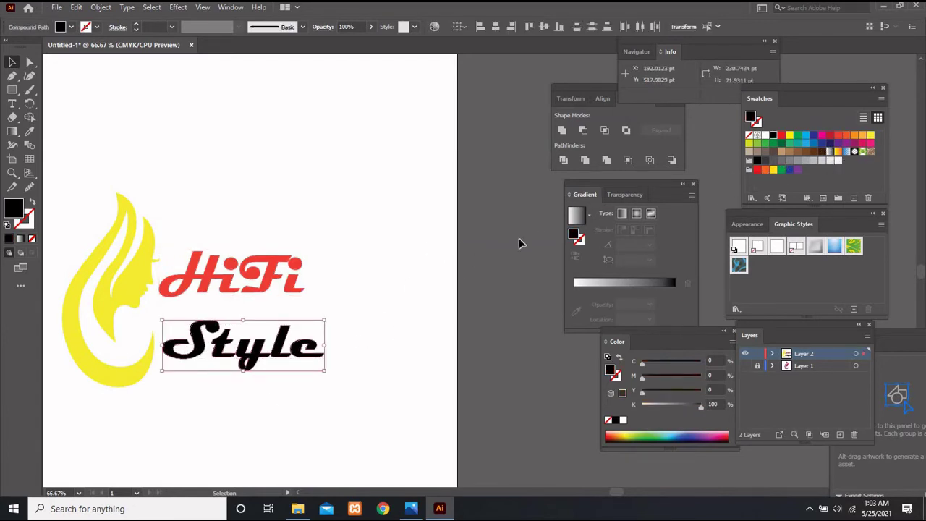
click(772, 170)
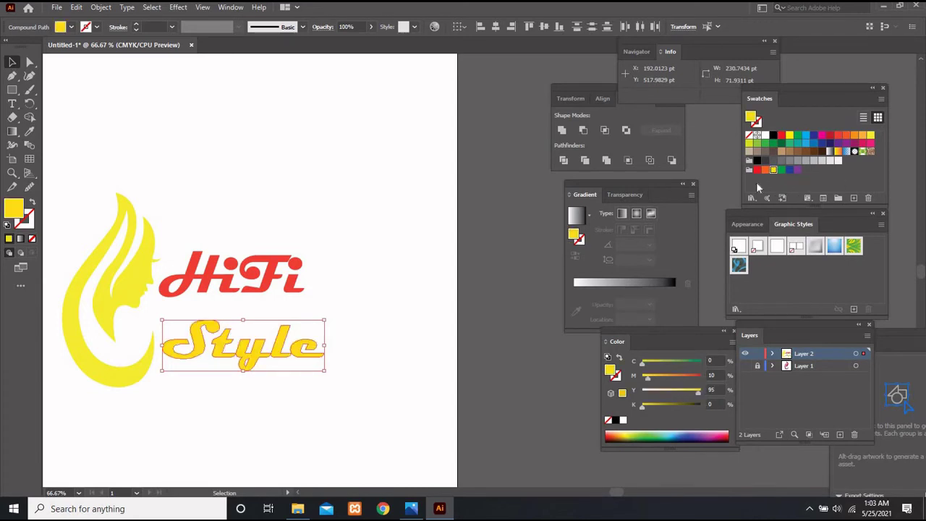
click(520, 300)
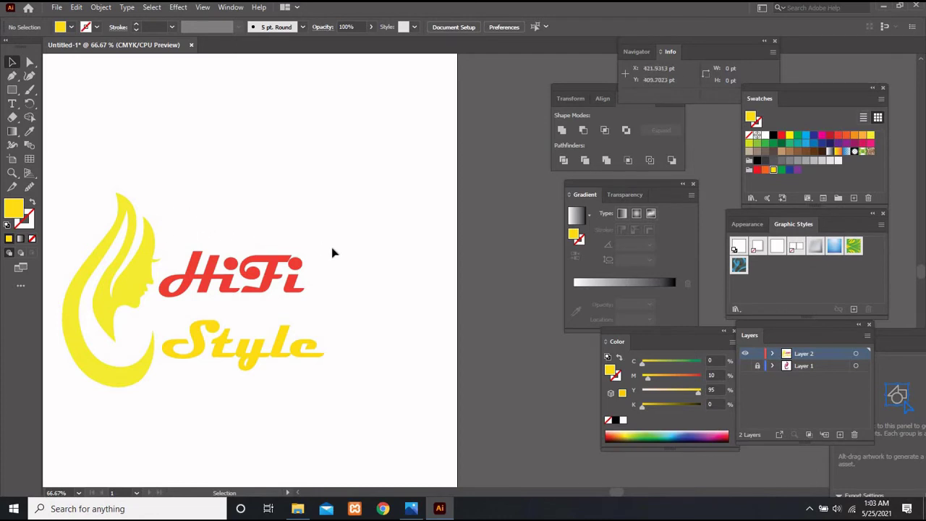
- Nudge HiFi slightly down and shift Style up and right beneath it
click(245, 272)
drag(271, 292, 261, 331)
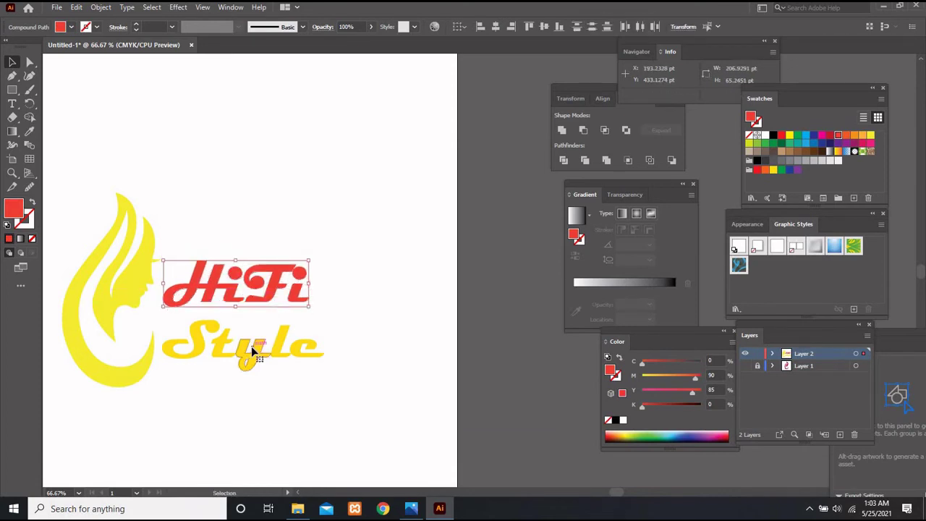
click(190, 326)
click(471, 372)
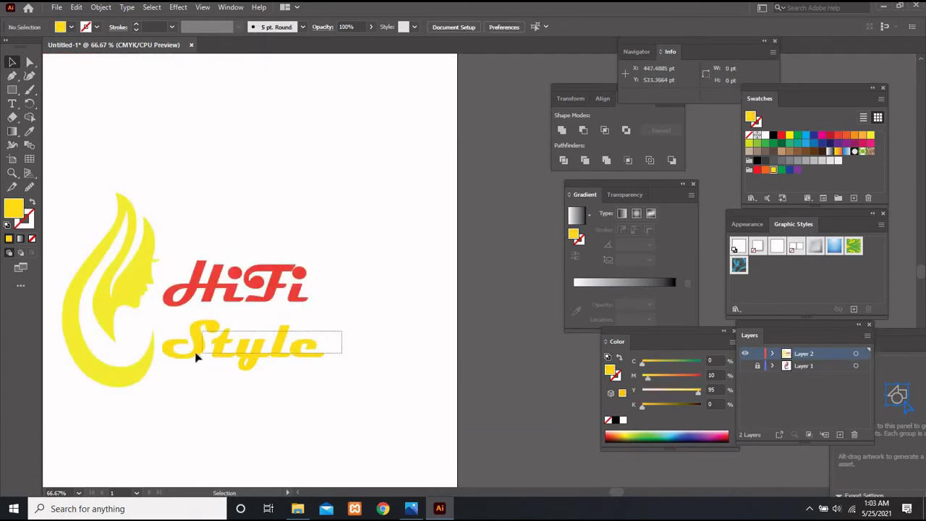
drag(204, 341, 218, 336)
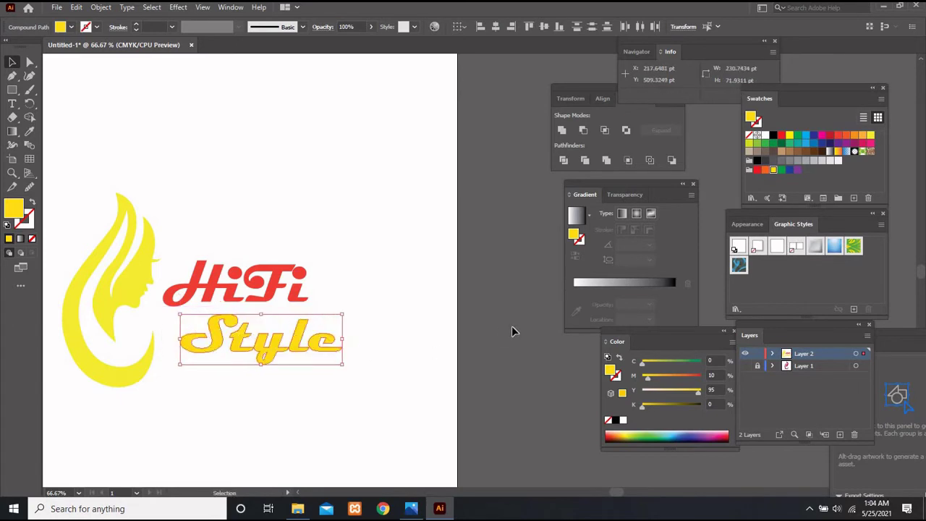
click(507, 328)
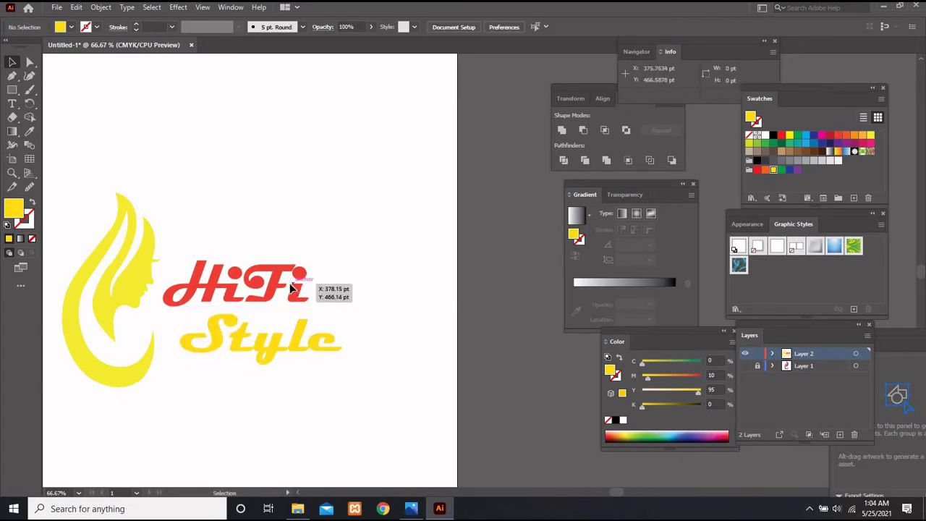
- Zoom in on the empty space above HiFi and draw, then delete, a trial hexagon
alt+click(214, 216)
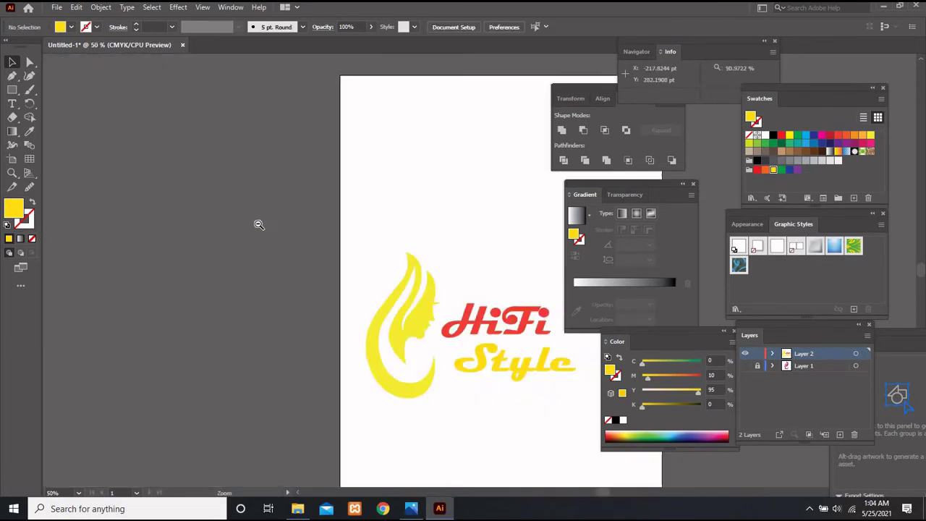
click(420, 246)
click(403, 285)
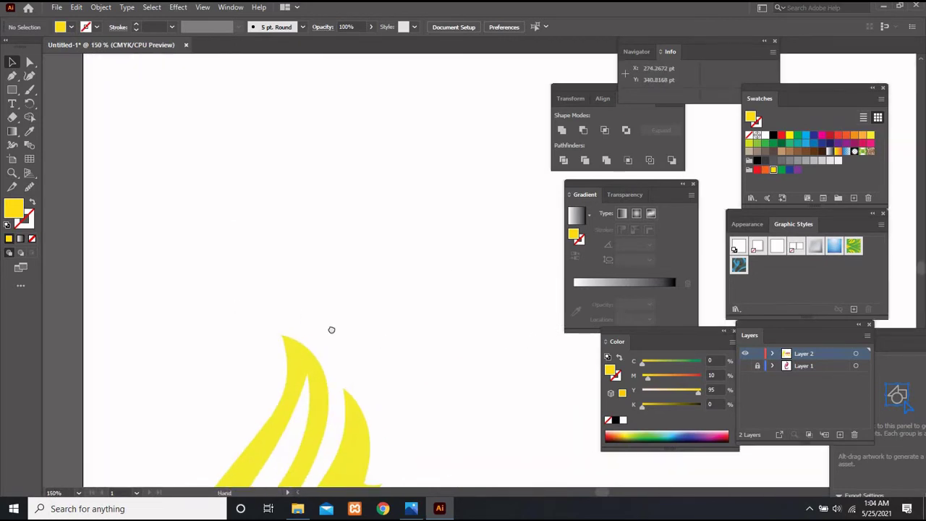
drag(396, 236, 63, 158)
drag(12, 89, 58, 120)
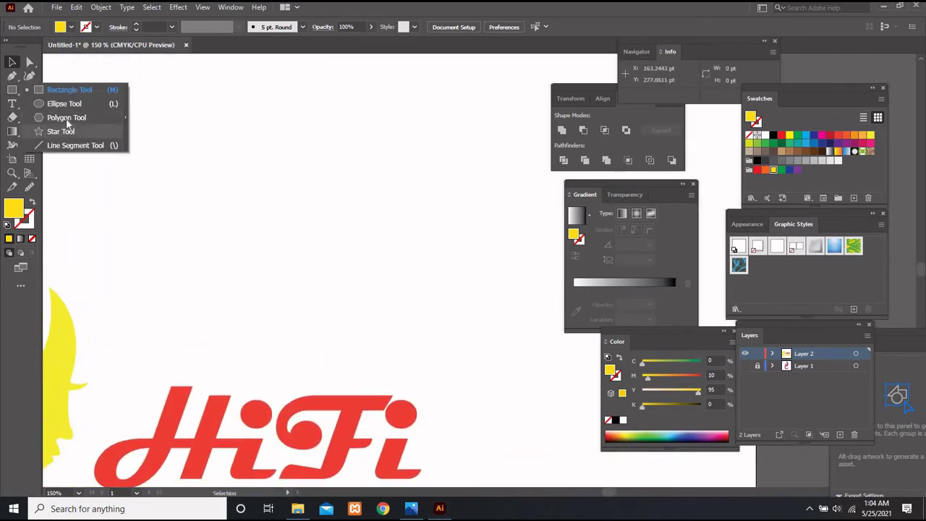
drag(211, 247, 238, 280)
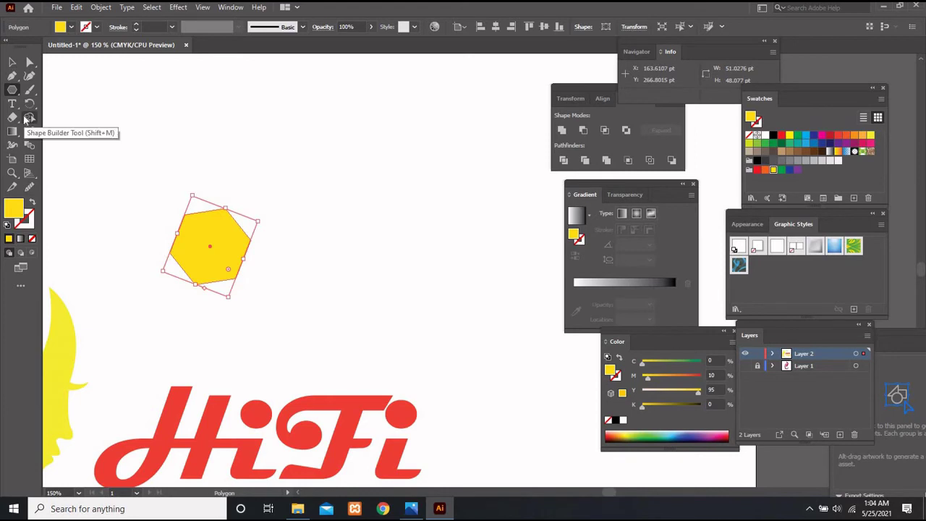
key(Delete)
- Draw a small yellow circle, about 30.78 pt across, above the HiFi lettering
click(12, 90)
click(62, 104)
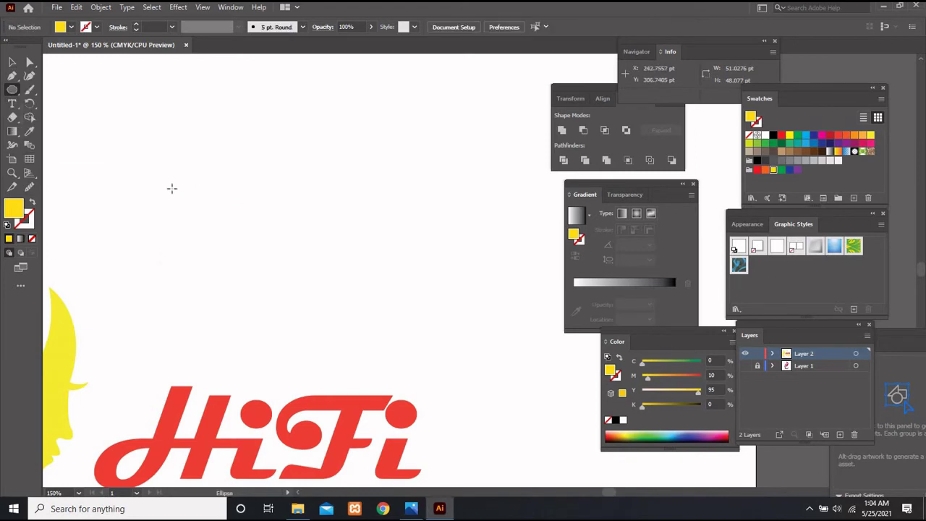
drag(174, 192, 198, 216)
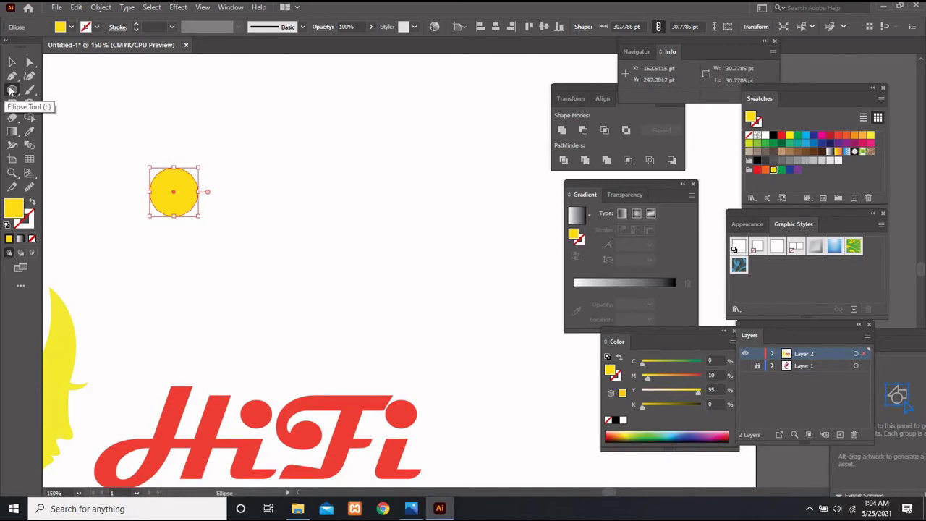
click(11, 76)
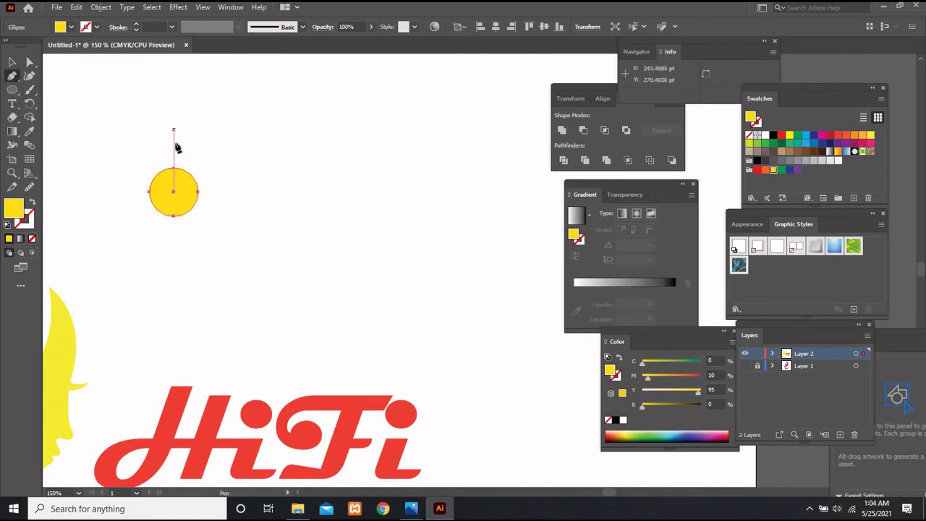
- Draw a vertical line through the circle with an 8 pt stroke and no fill
click(174, 130)
click(174, 263)
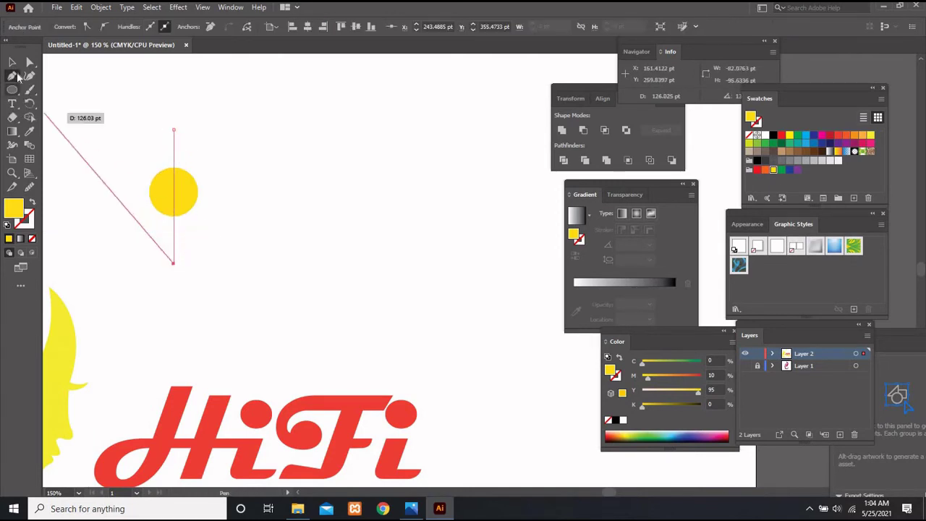
click(12, 62)
click(174, 148)
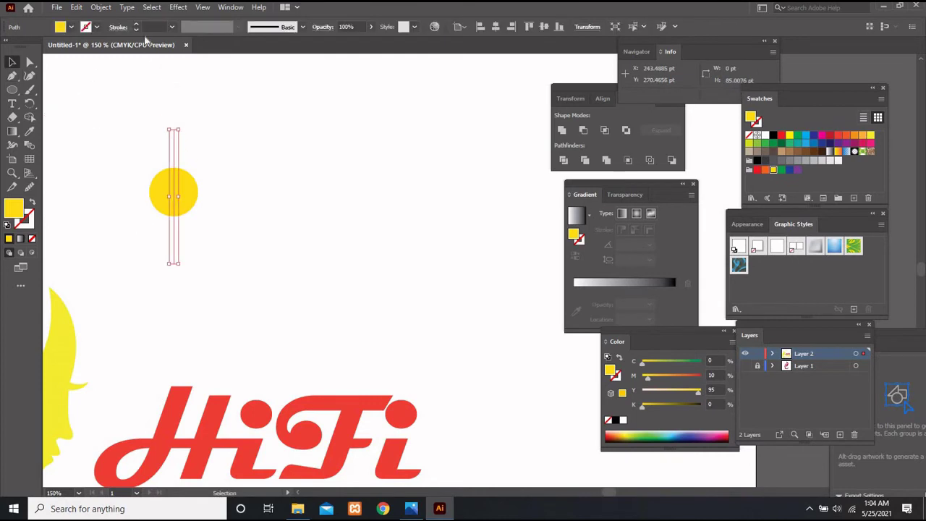
click(172, 27)
click(185, 166)
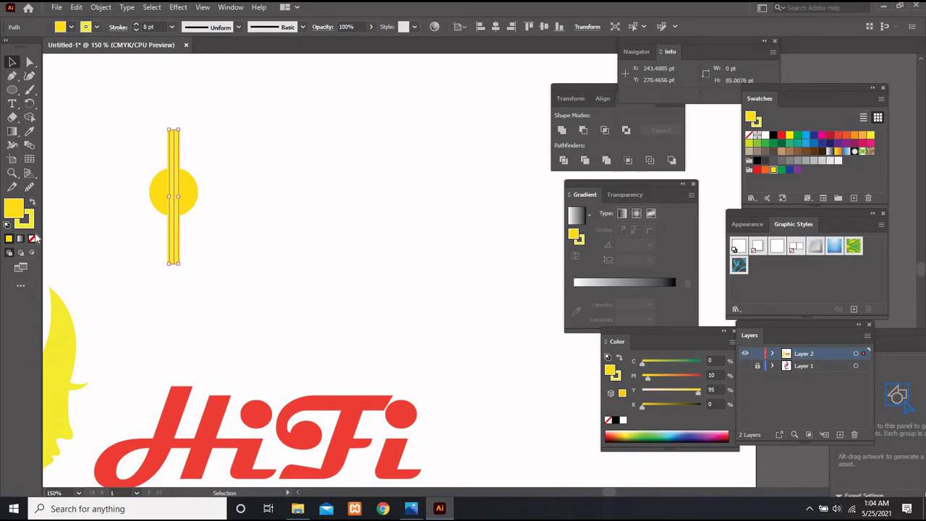
click(32, 238)
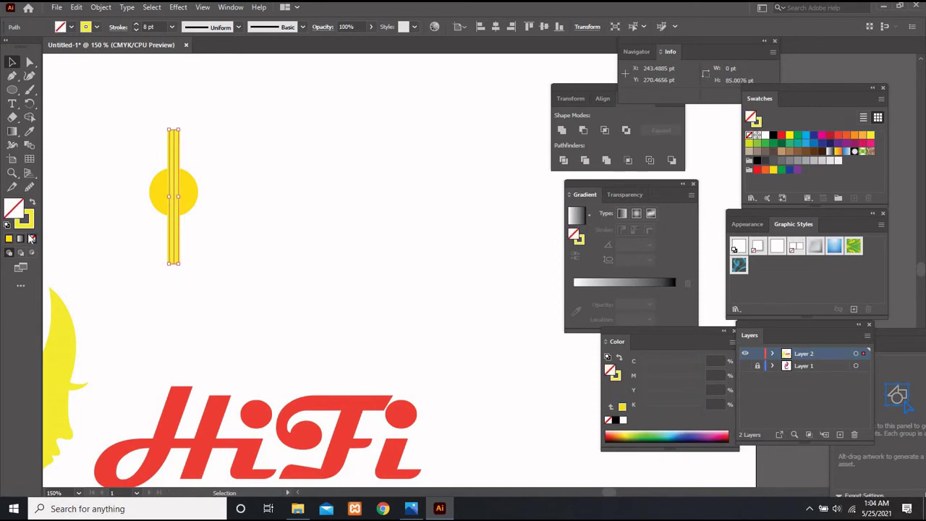
- Give the line a tapered width profile, stretch it to about 107.7 pt, and select it with the circle
click(206, 29)
click(209, 65)
click(227, 157)
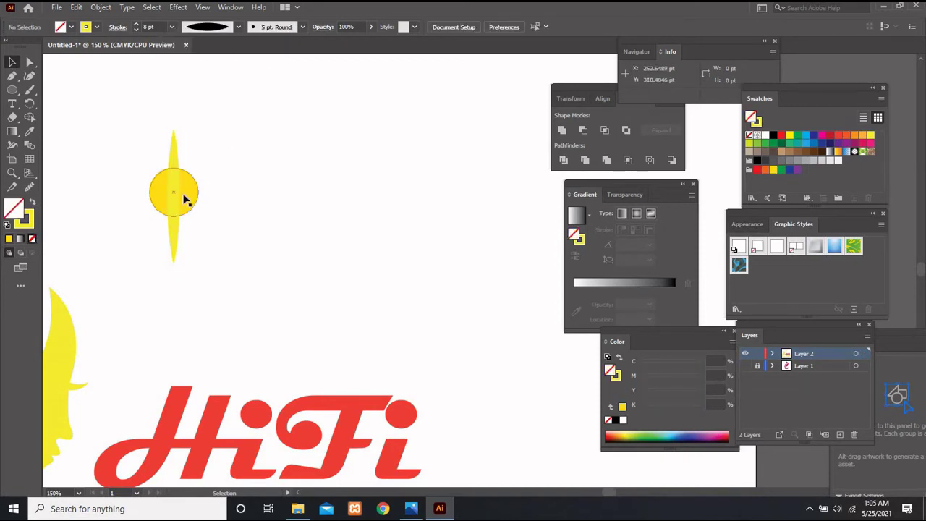
drag(174, 193, 176, 193)
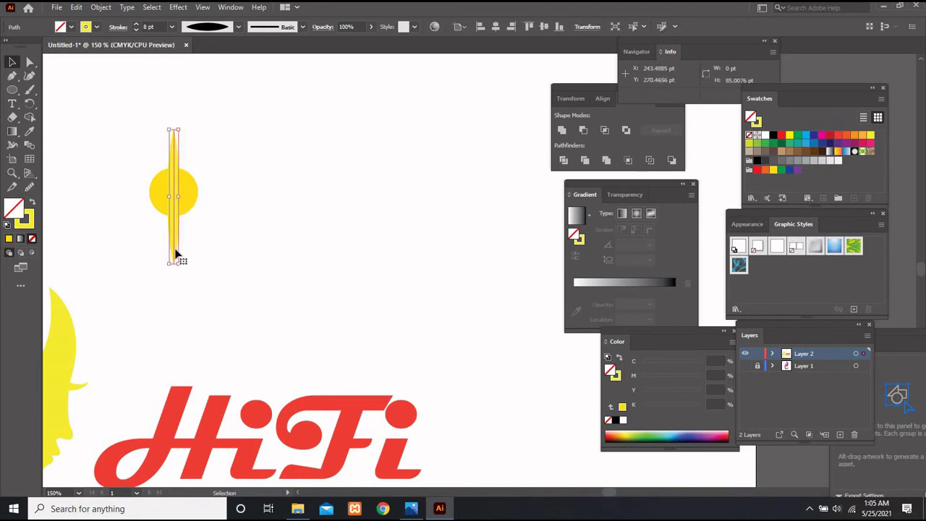
drag(179, 264, 181, 281)
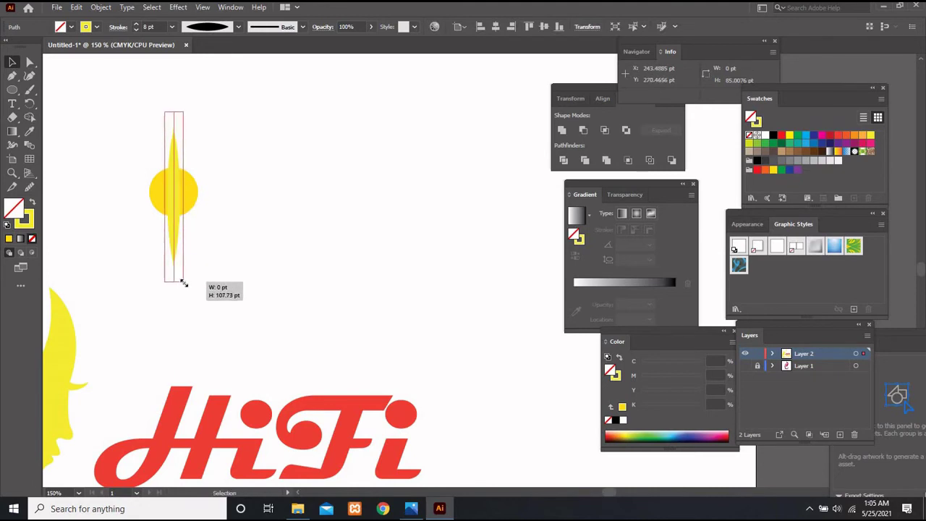
click(235, 174)
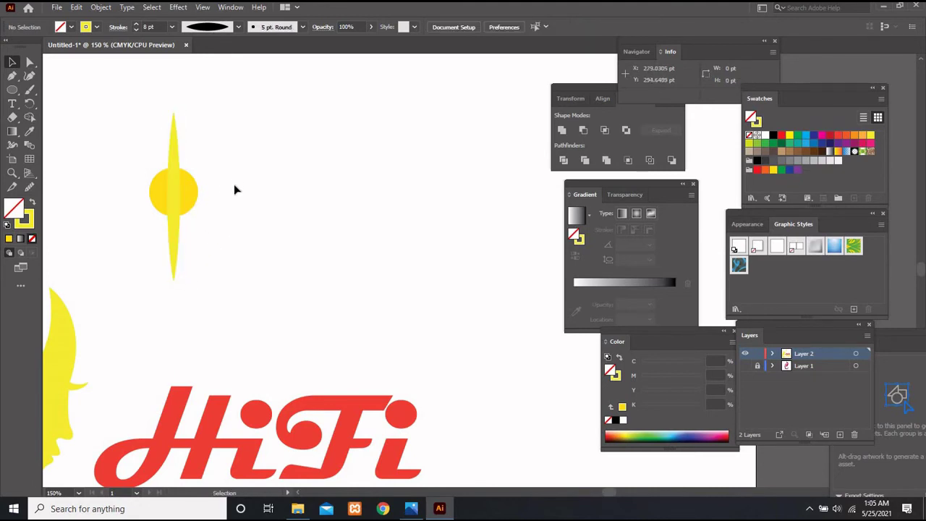
click(174, 143)
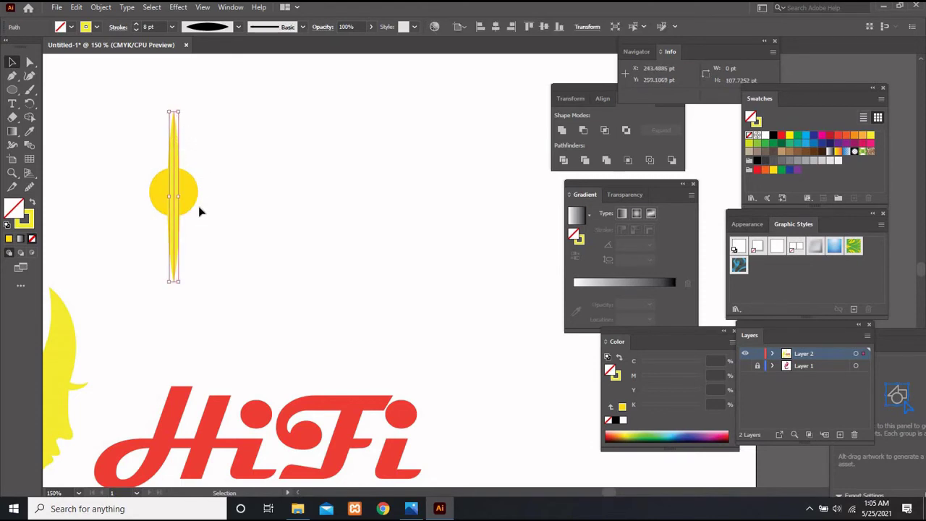
key(ctrl+z)
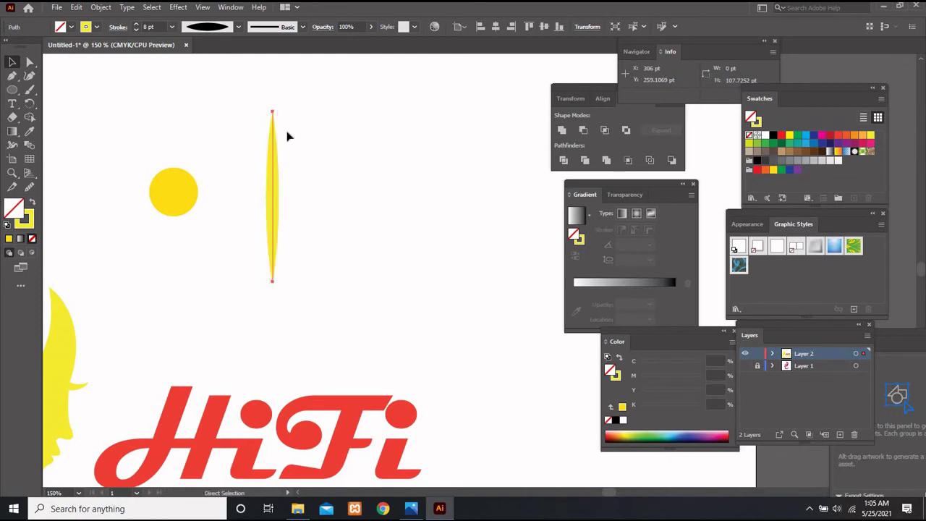
key(ctrl+shift+z)
drag(161, 149, 323, 173)
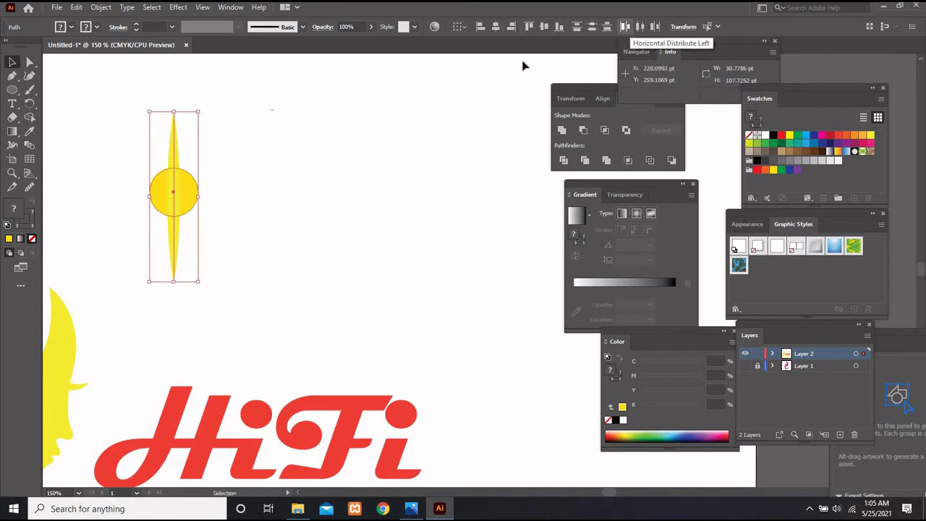
- Lay a horizontal copy of the spike across the yellow circle and centre-align all parts into a four-pointed star
click(174, 129)
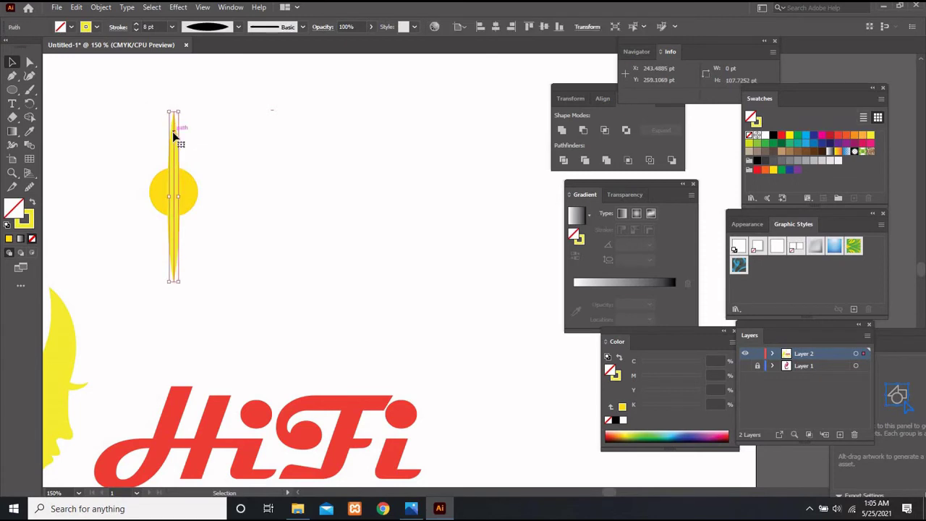
mouse_move(175, 139)
mouse_down()
mouse_move(199, 139)
mouse_move(279, 202)
mouse_up()
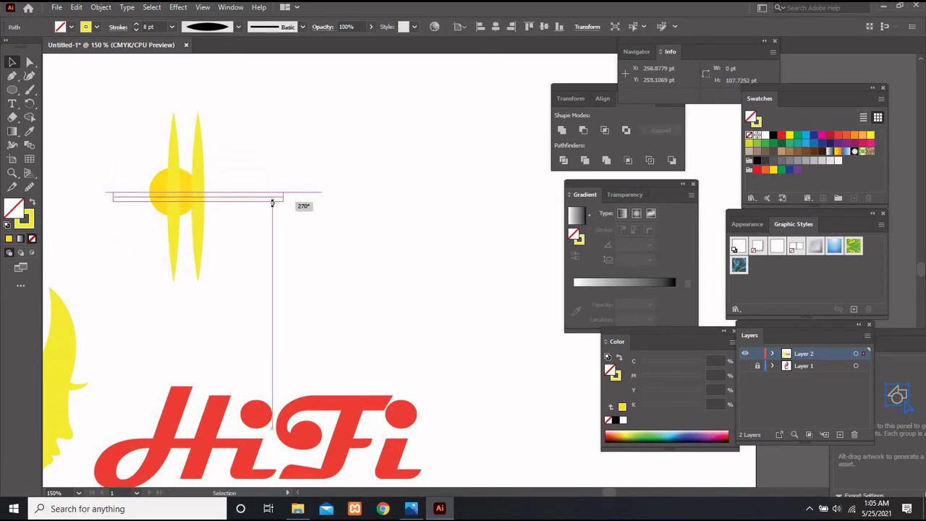
drag(185, 201, 155, 199)
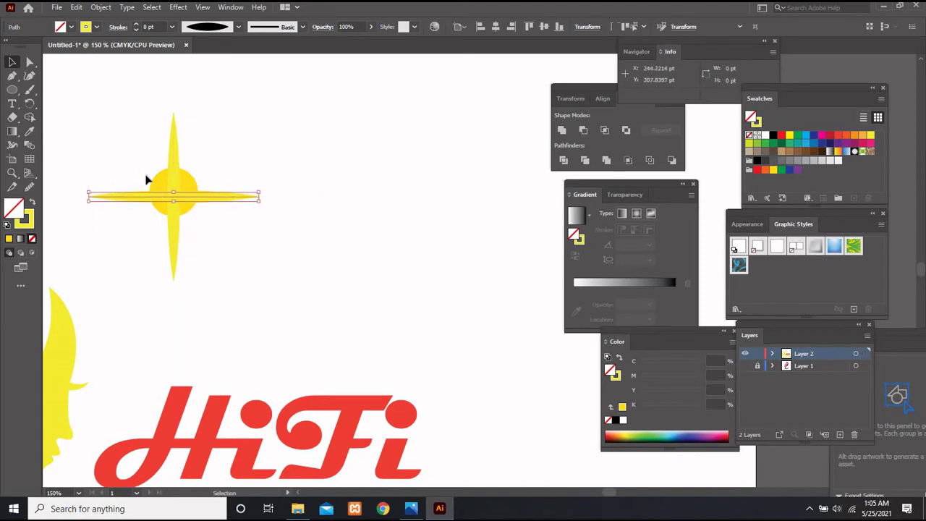
drag(132, 139, 227, 253)
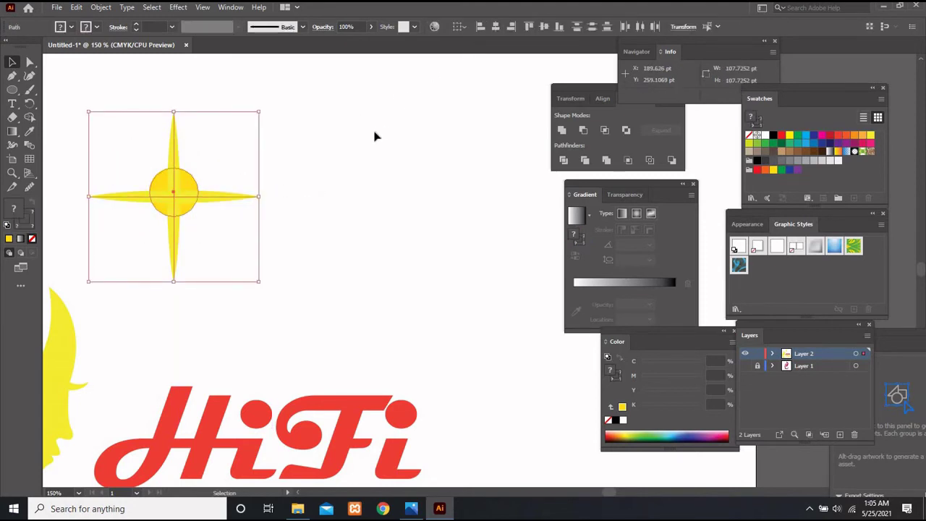
click(538, 29)
click(353, 189)
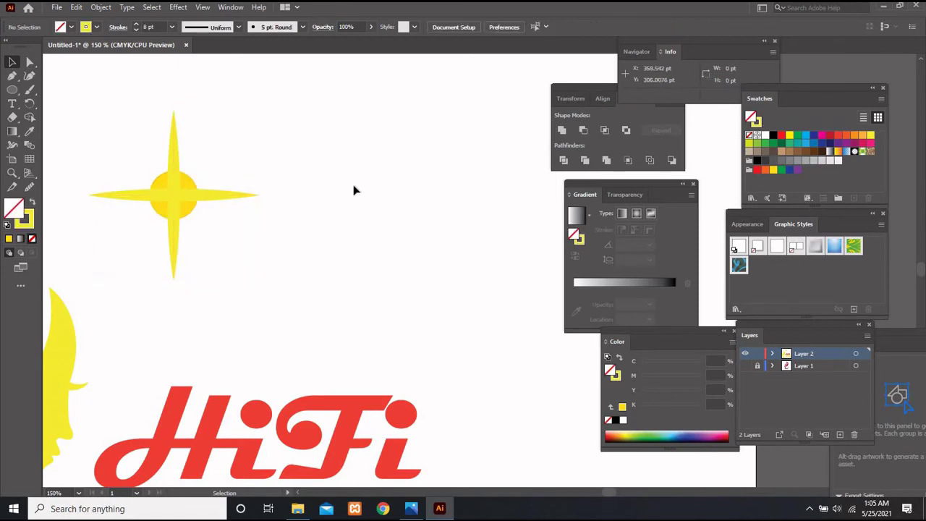
drag(104, 120, 253, 308)
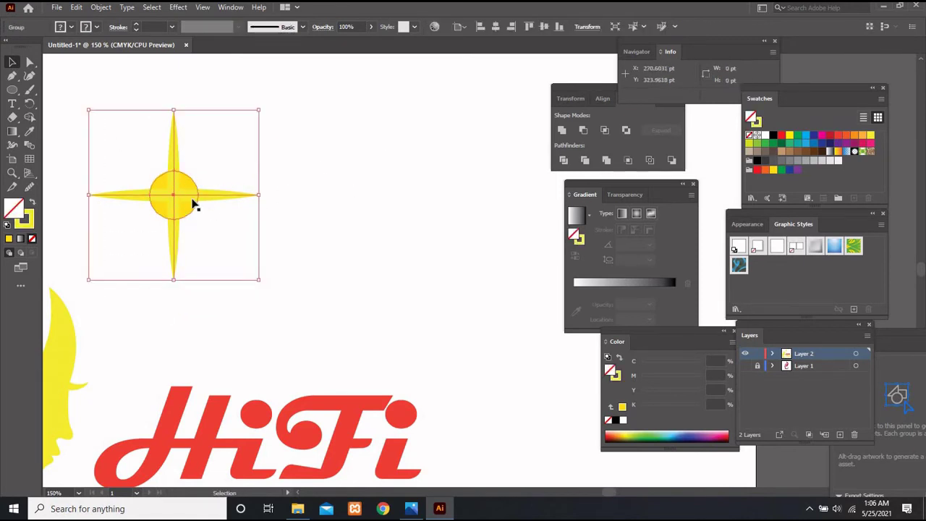
click(226, 219)
- Expand the star group's appearance into plain shapes with Object > Expand Appearance
scroll(227, 215, down, 2)
scroll(345, 227, down, 2)
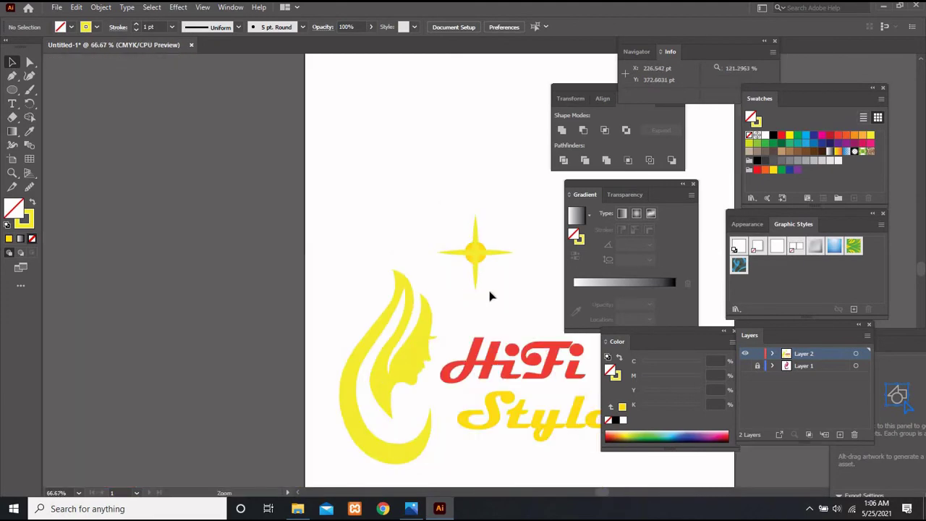
drag(490, 296, 342, 343)
drag(418, 357, 316, 244)
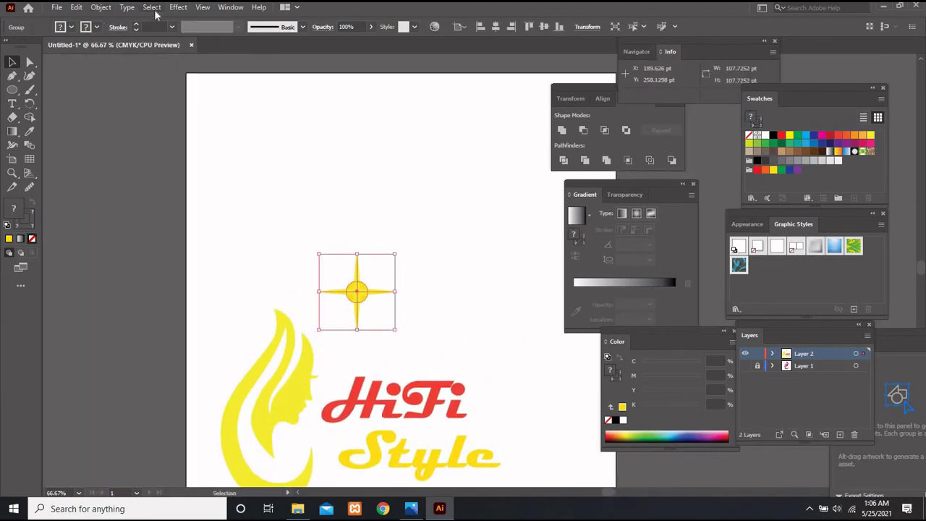
click(100, 10)
click(130, 155)
click(248, 217)
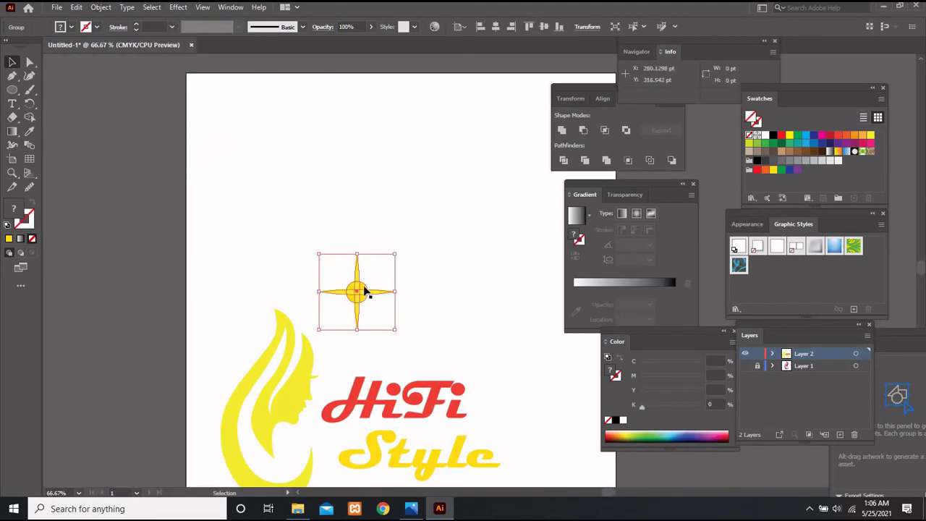
- Shrink the star to about 47 pt wide and colour it red from the HiFi text
click(357, 299)
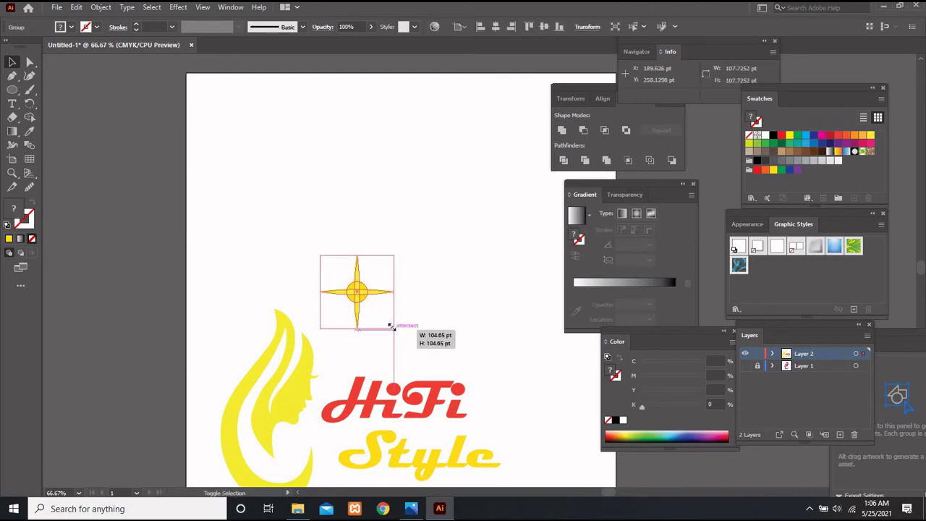
mouse_move(394, 331)
mouse_down()
mouse_move(384, 316)
mouse_move(338, 335)
mouse_move(379, 340)
mouse_up()
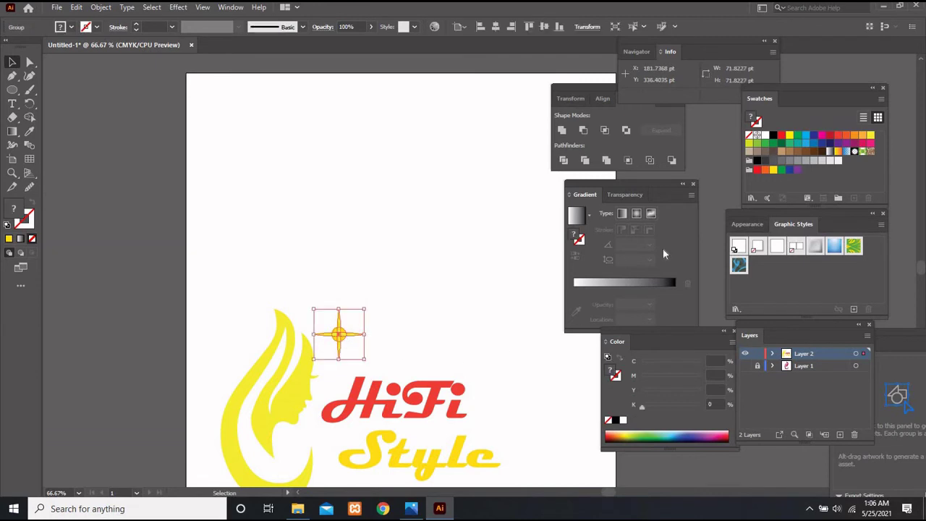
click(29, 131)
click(358, 396)
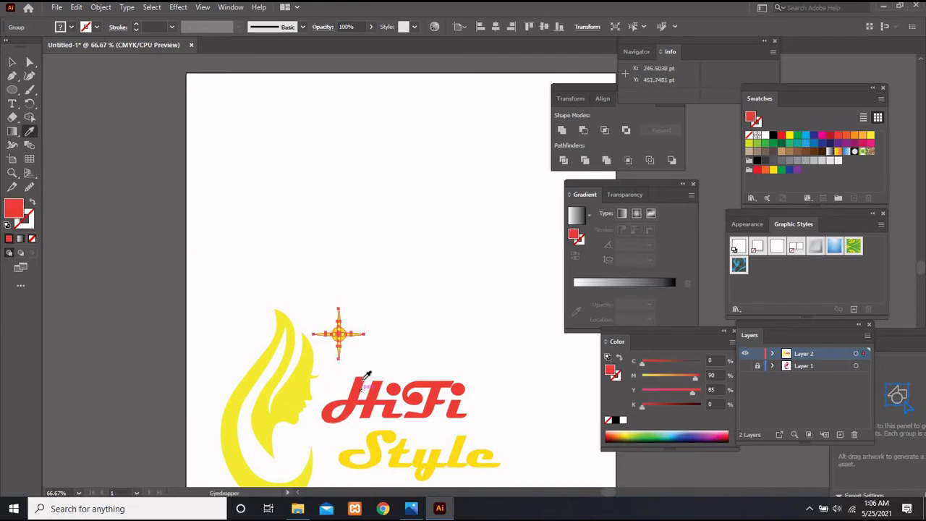
click(13, 62)
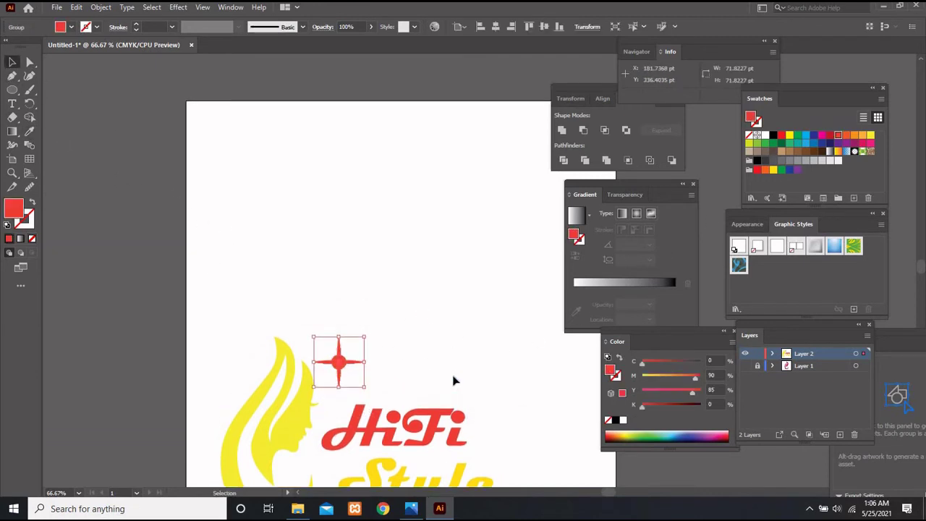
click(341, 340)
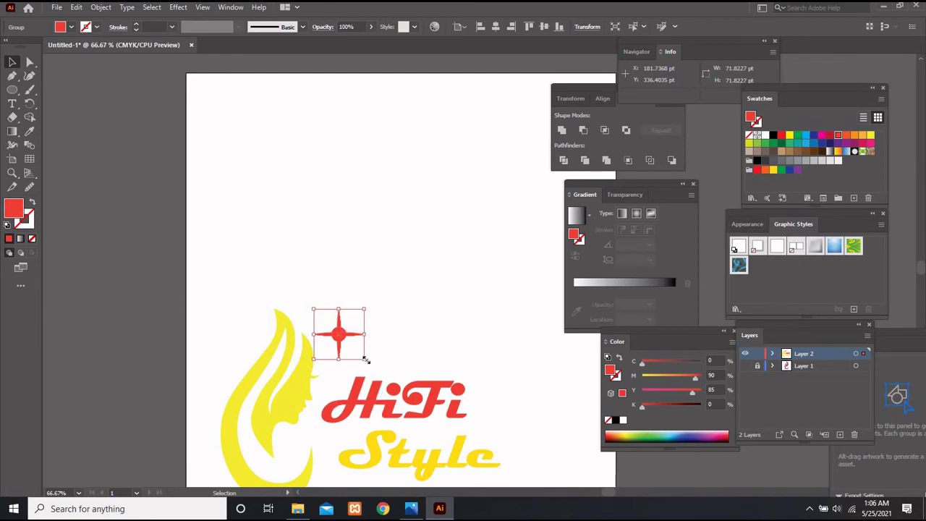
drag(366, 359, 357, 352)
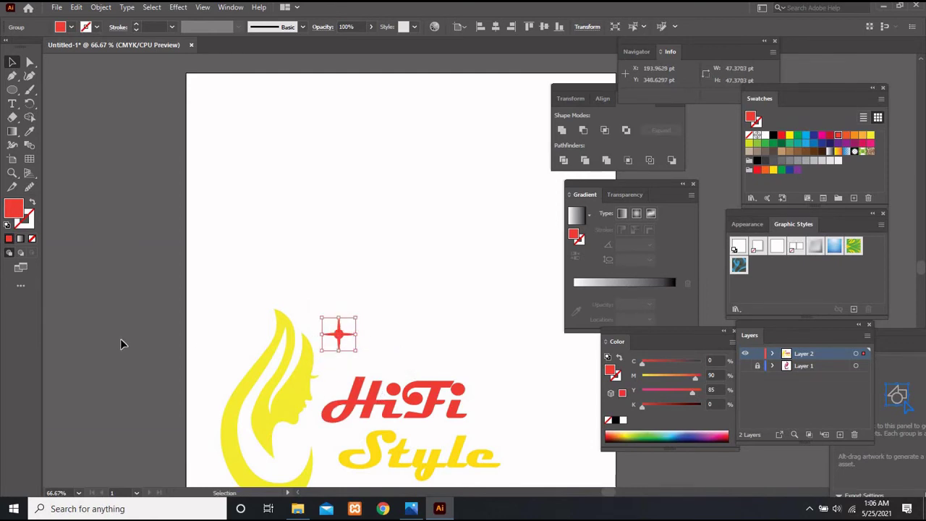
click(378, 305)
- Place a copy of the star beside the S of Style and move the top star close to HiFi
scroll(380, 347, down, 2)
mouse_move(339, 280)
mouse_down()
mouse_move(370, 361)
mouse_move(327, 381)
mouse_up()
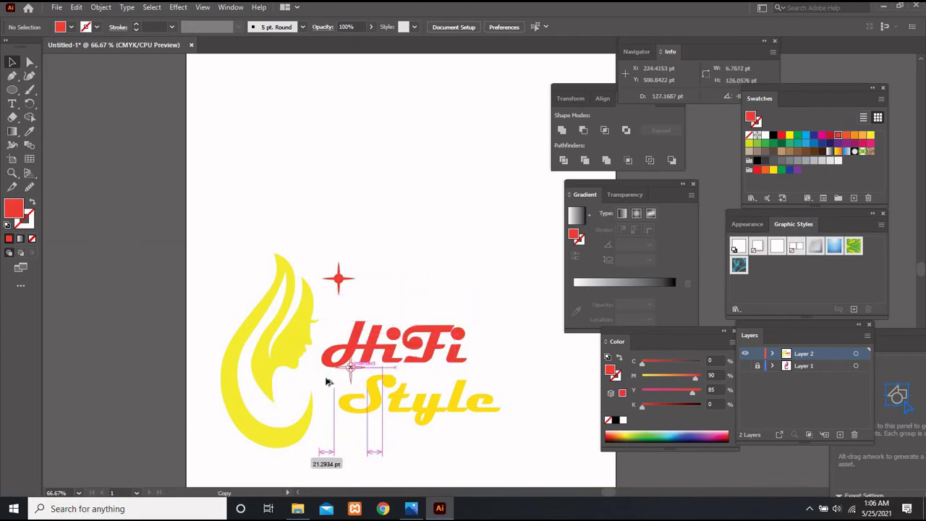
drag(327, 381, 329, 402)
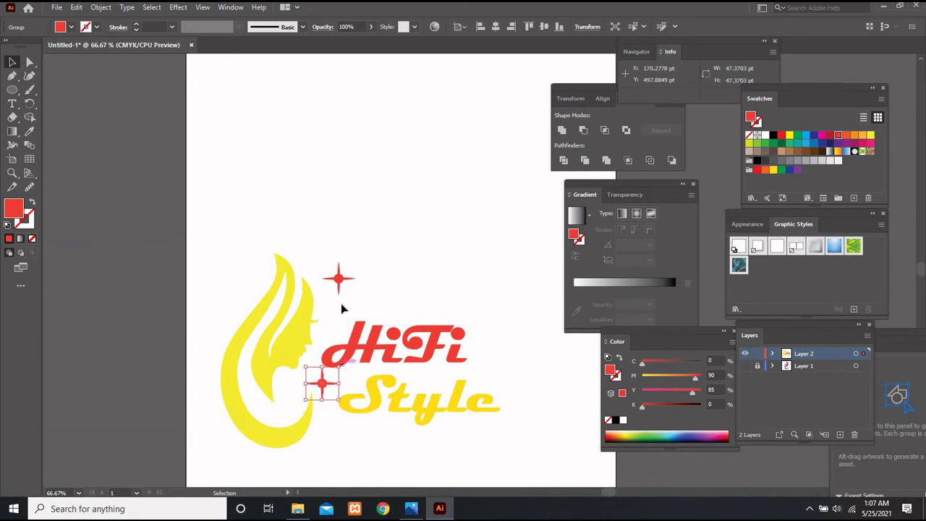
drag(334, 281, 335, 315)
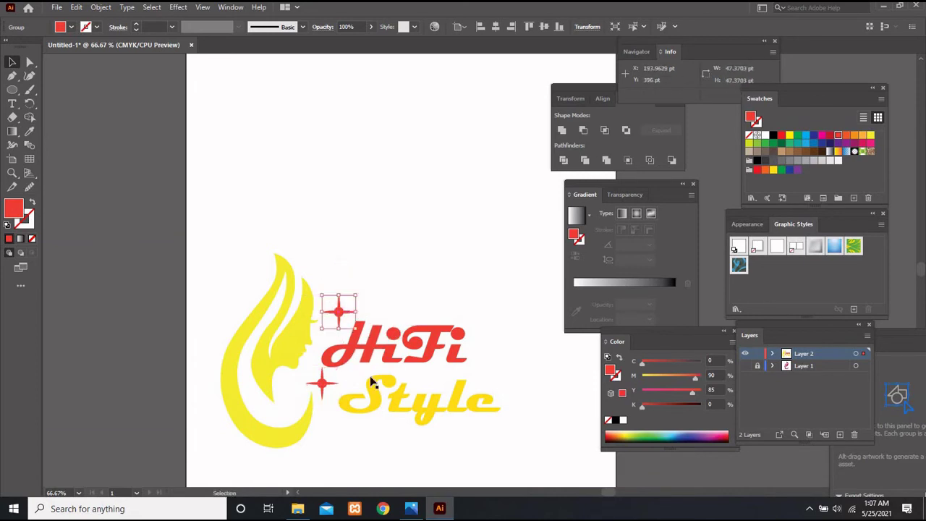
- Recolour the top star beside HiFi in the logo's yellow
click(324, 385)
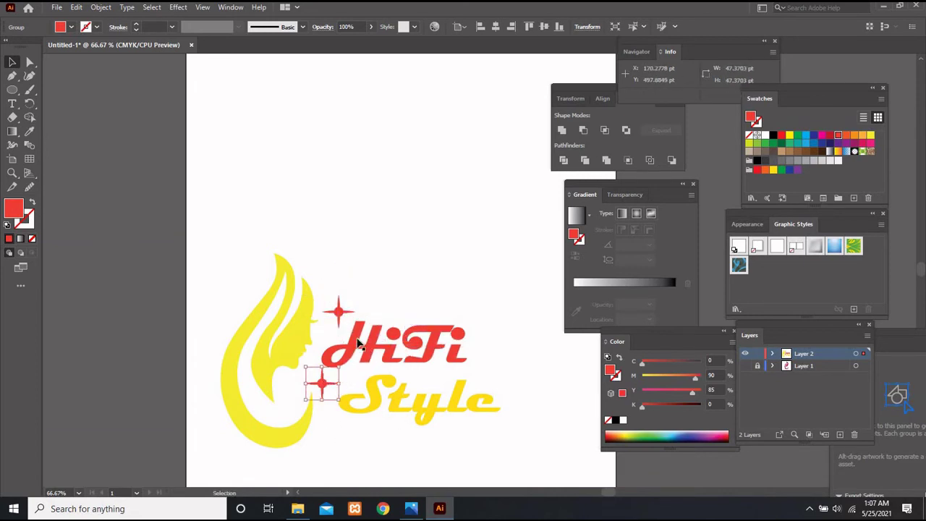
click(338, 315)
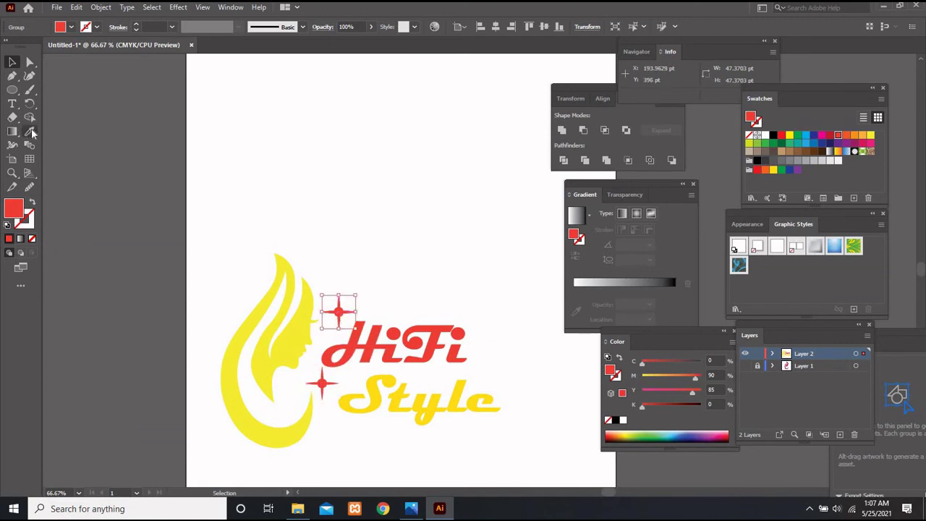
click(30, 130)
click(356, 394)
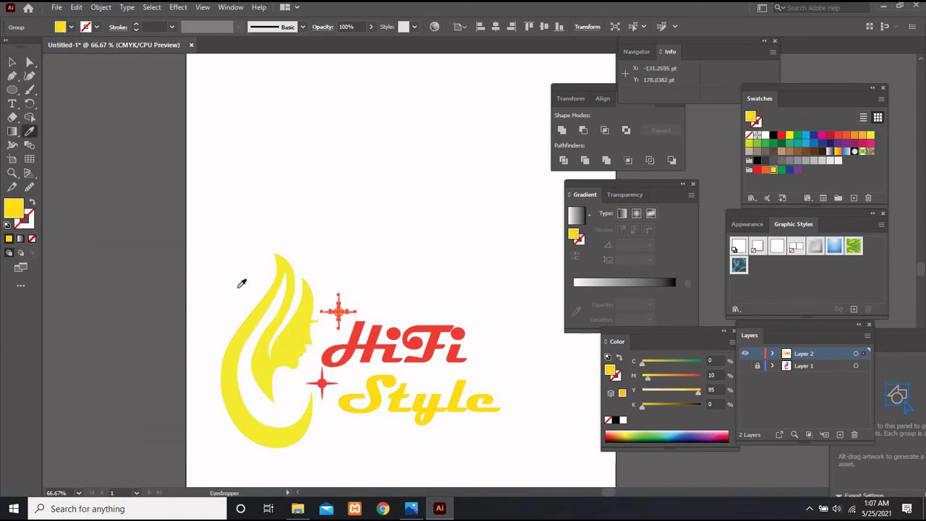
click(12, 62)
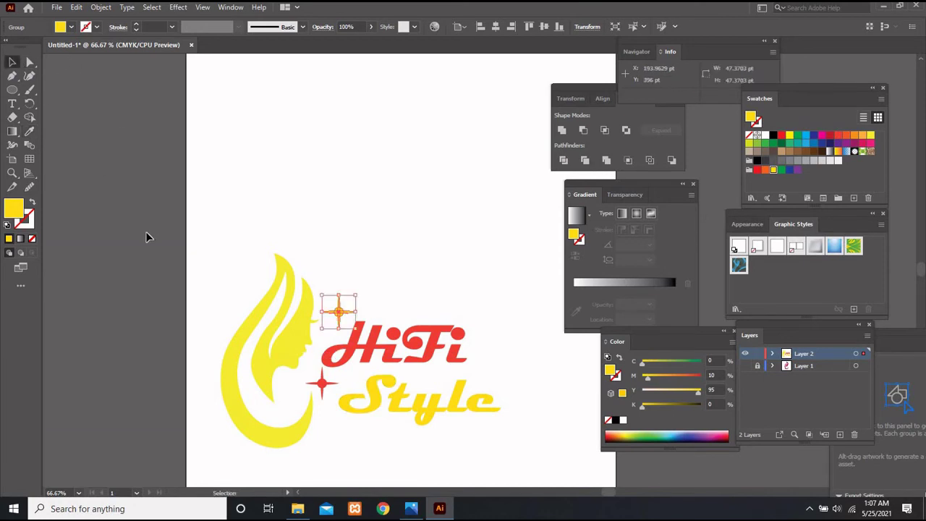
click(146, 237)
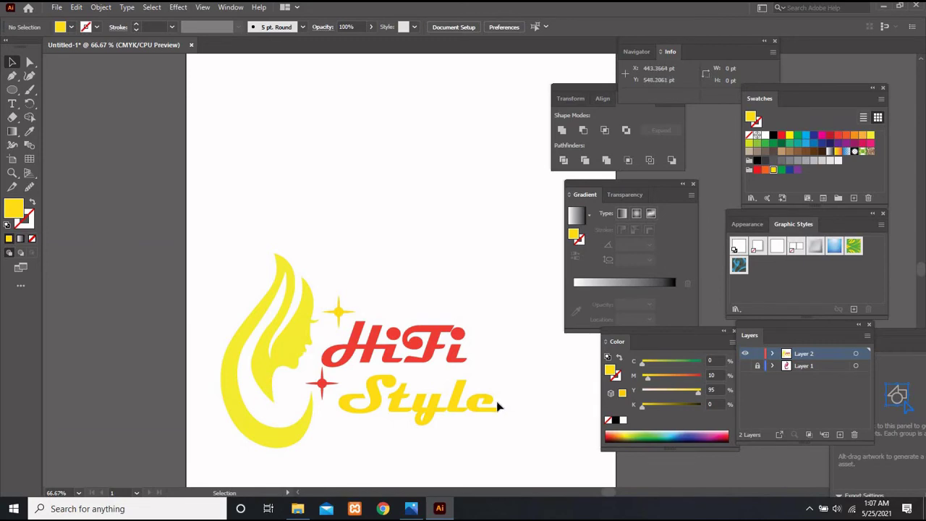
- Save for Web as a transparent PNG-24 file named hifi
key(ctrl+minus)
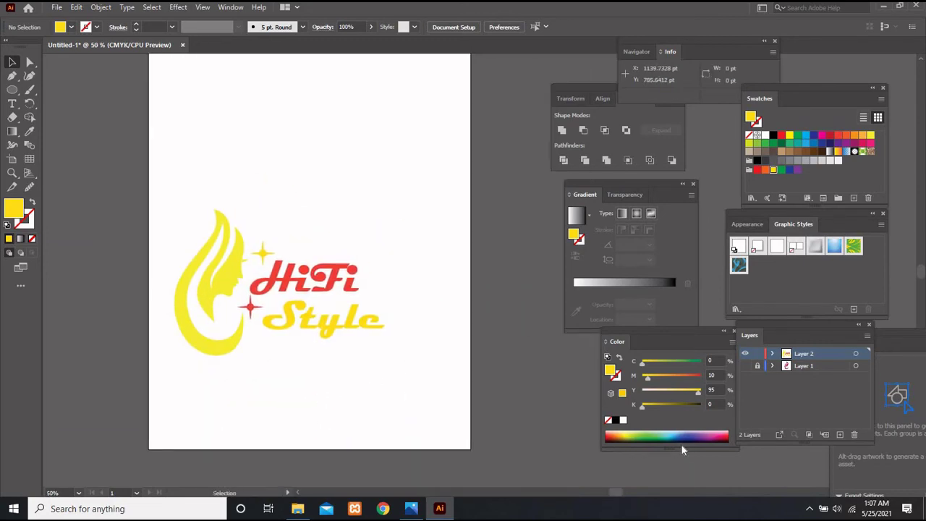
key(ctrl+alt+shift+s)
click(759, 460)
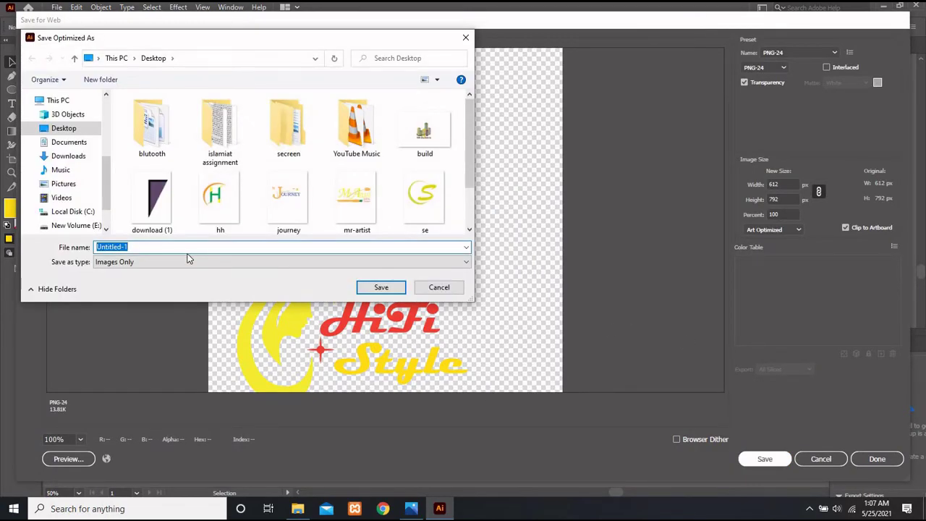
text(hifi)
key(Return)
- Minimise Illustrator and launch Photoshop CC x64 from its desktop shortcut, maximising the window
click(883, 6)
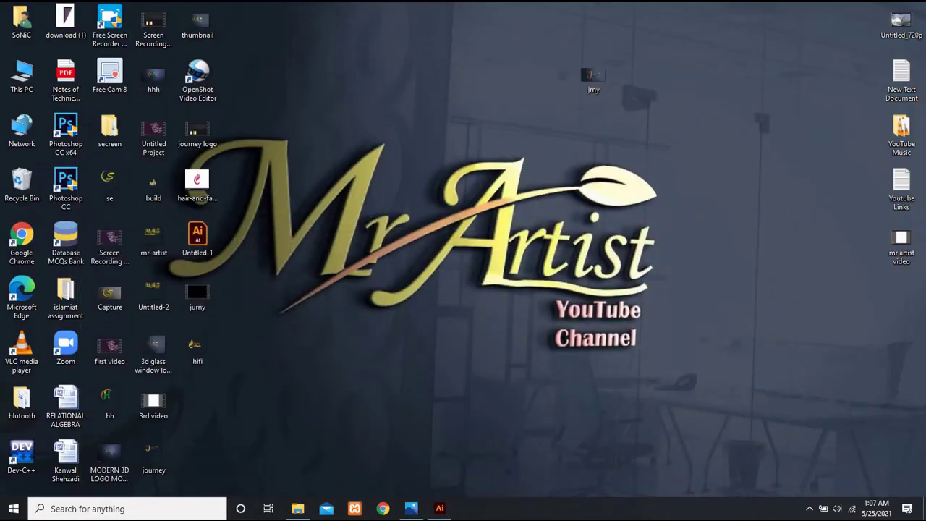
double_click(65, 130)
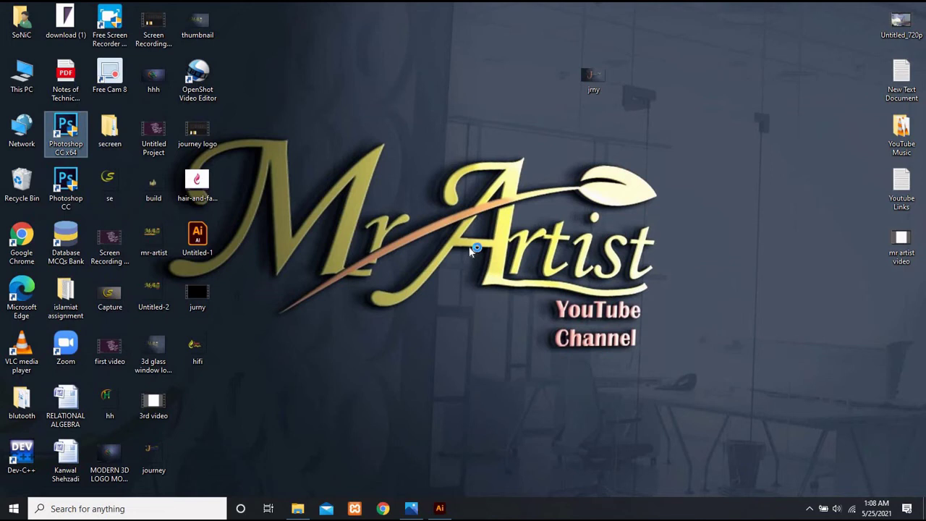
click(409, 344)
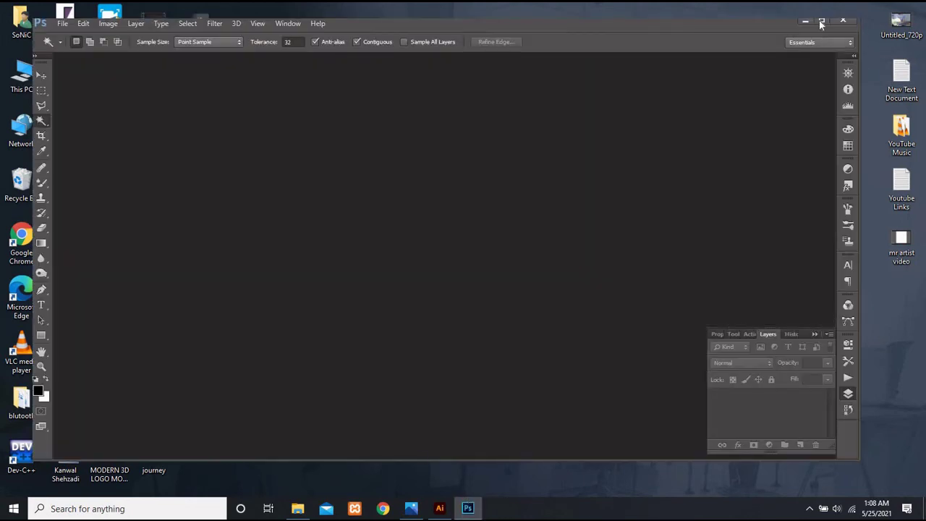
- Maximise Photoshop and browse the Open dialog to New Volume (E:)
click(821, 21)
click(31, 7)
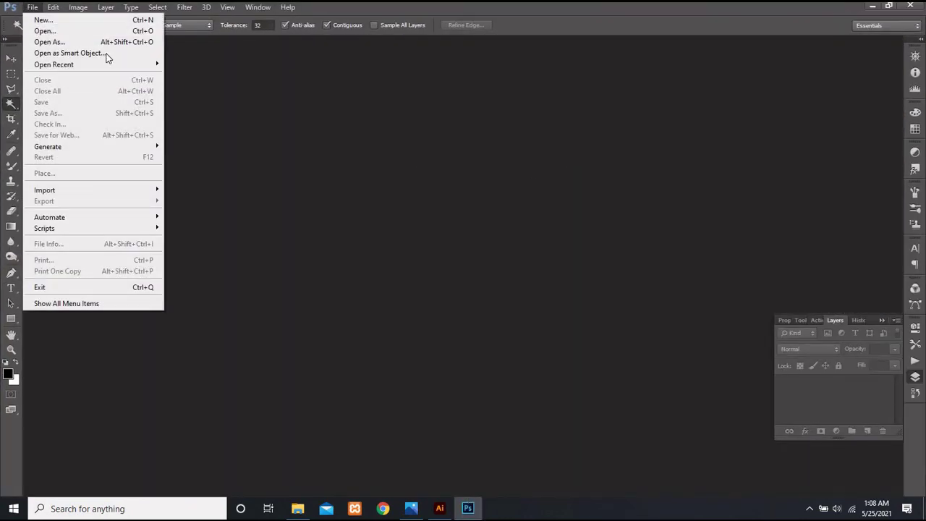
click(43, 29)
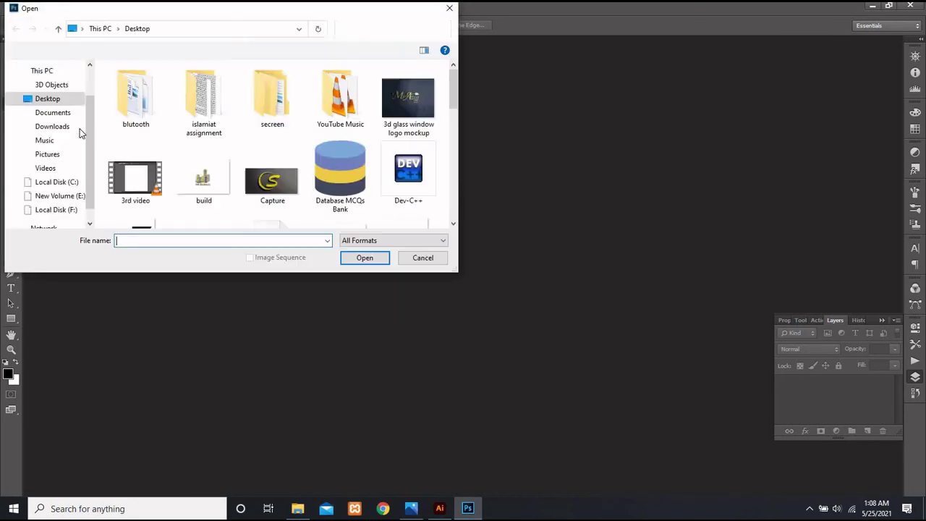
scroll(65, 205, up, 3)
scroll(64, 209, down, 2)
scroll(68, 210, down, 2)
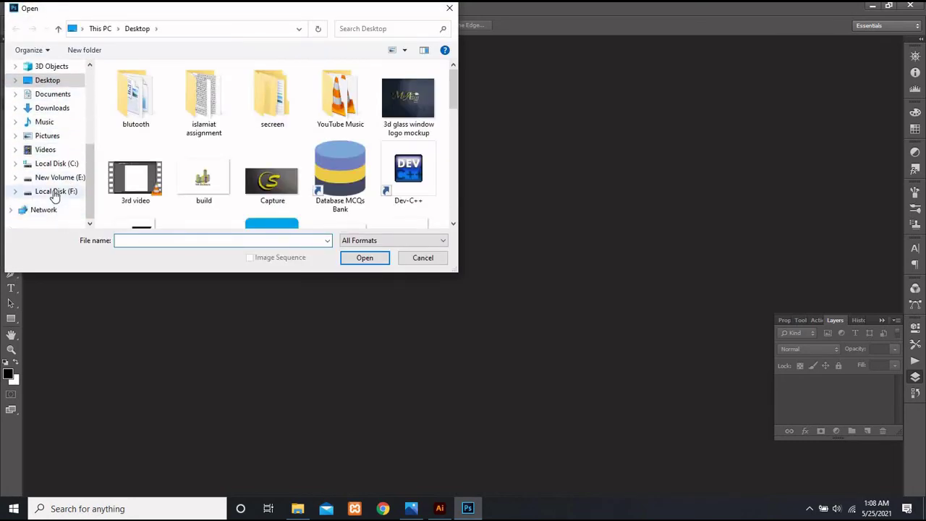
click(60, 177)
- Open 3d glass window logo mockup.psd from the Mockups\3d glass window mockup folders
double_click(163, 206)
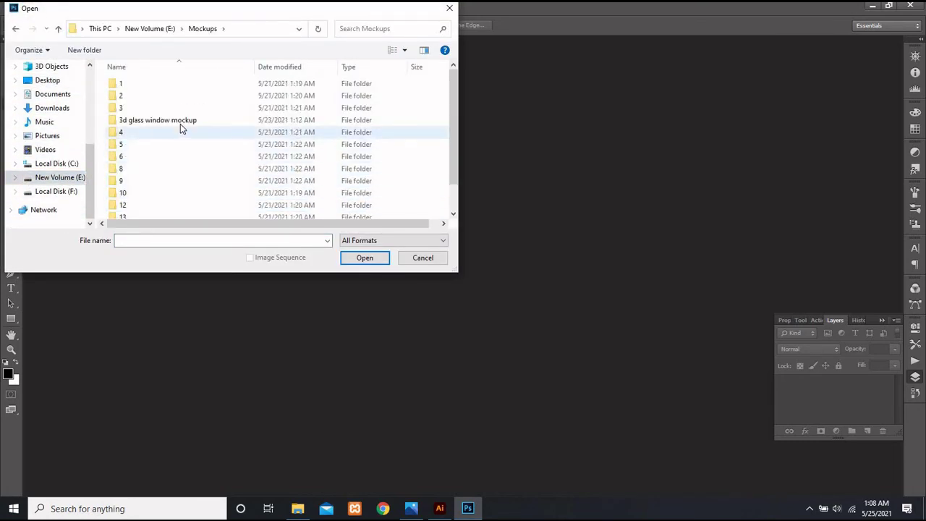
double_click(180, 122)
double_click(154, 84)
double_click(152, 100)
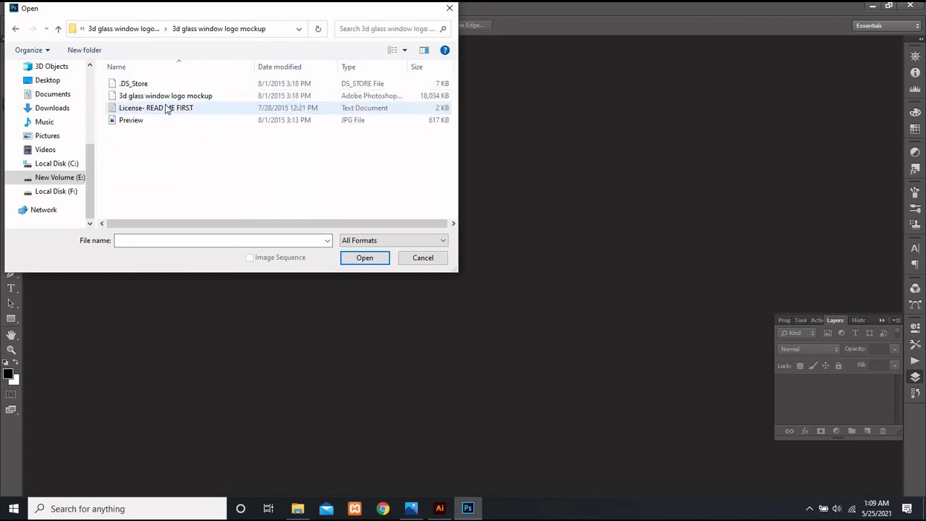
click(165, 96)
click(347, 259)
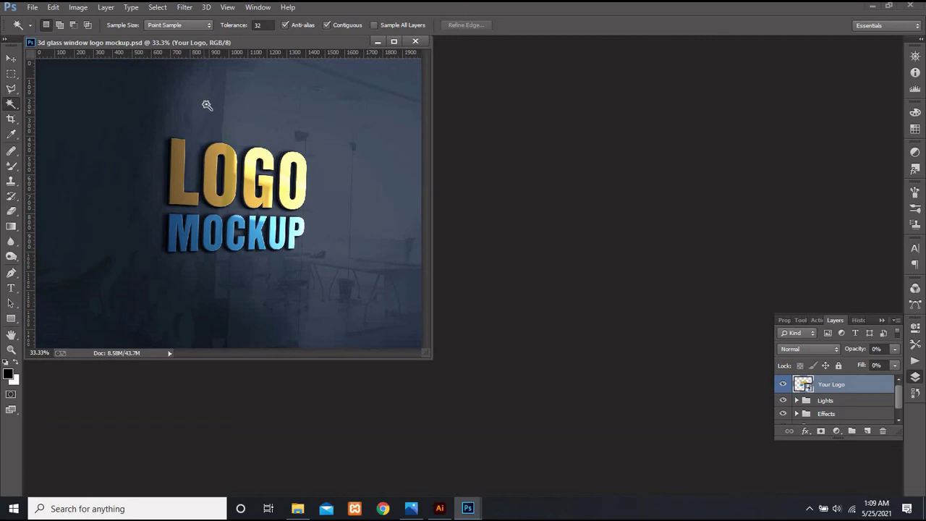
- Dock the mockup and open the Your Logo smart object's contents in its own tab
drag(273, 37, 282, 37)
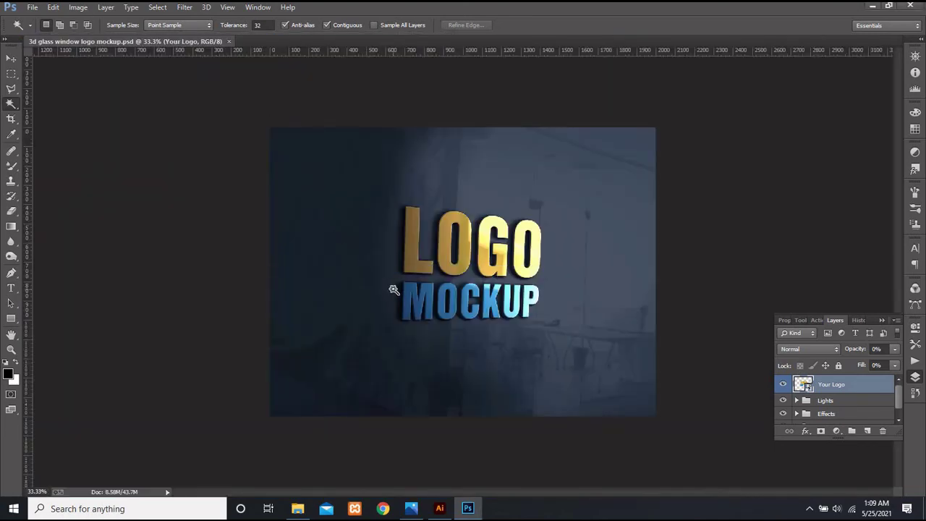
double_click(802, 384)
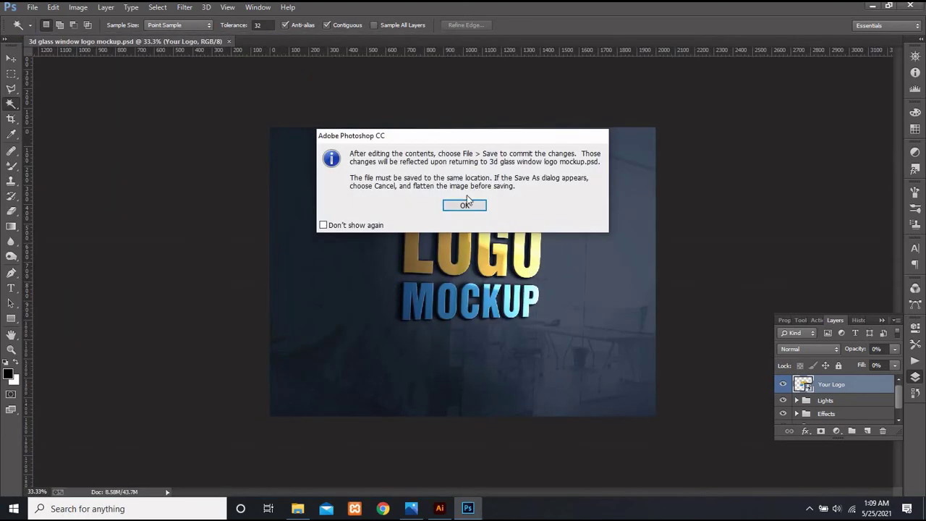
click(469, 203)
drag(317, 53, 366, 43)
- Start placing the hair-and-face-salon logo from the Desktop, then cancel the placement
click(32, 8)
click(65, 171)
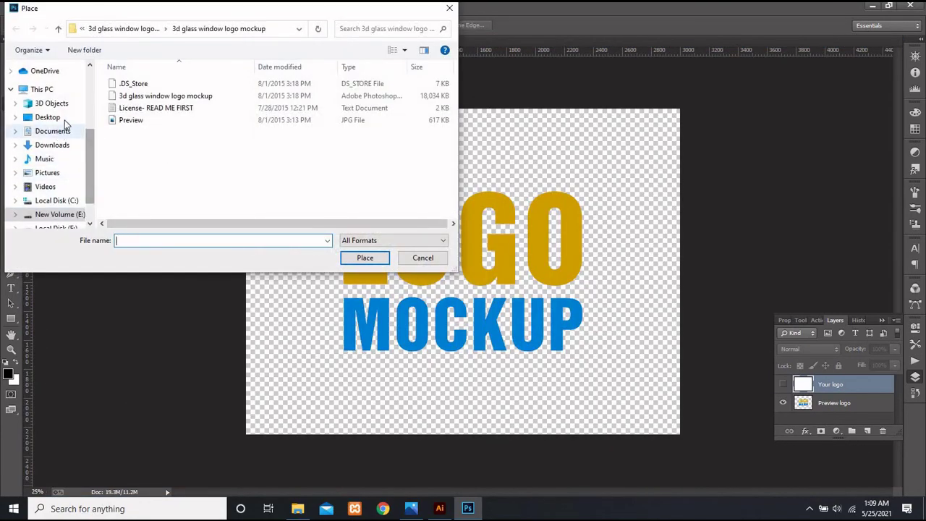
click(47, 117)
scroll(246, 143, down, 1)
click(339, 170)
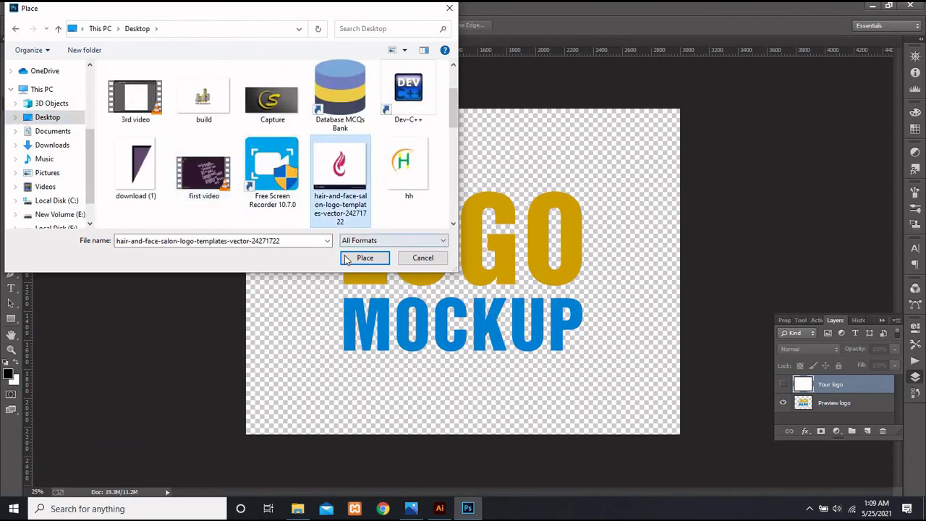
click(346, 257)
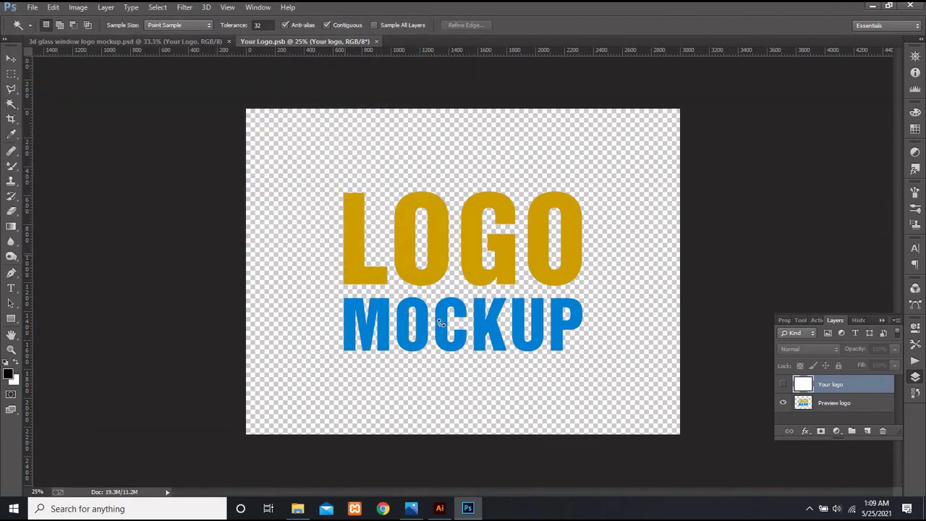
key(Escape)
- Place the hifi image, scale it to about 414% and move it up
click(33, 7)
click(58, 174)
scroll(209, 209, down, 1)
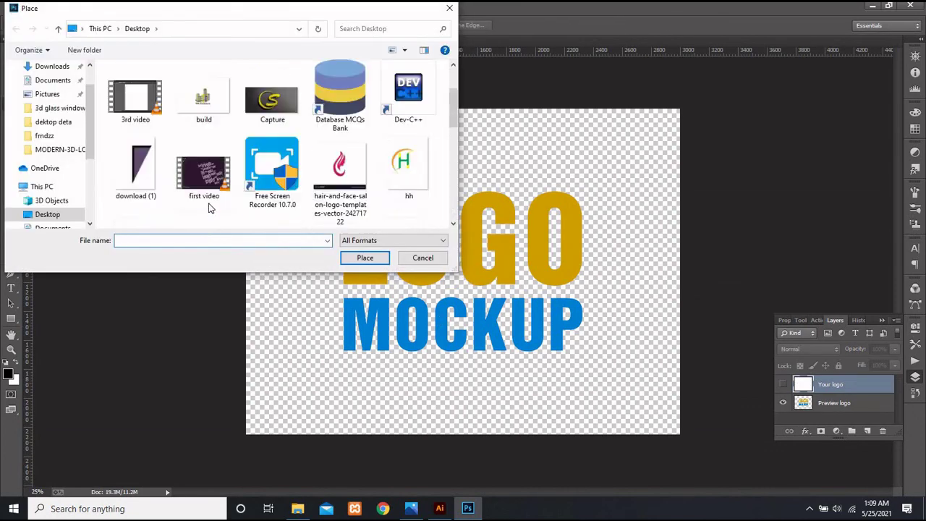
scroll(210, 208, down, 2)
click(203, 127)
click(364, 258)
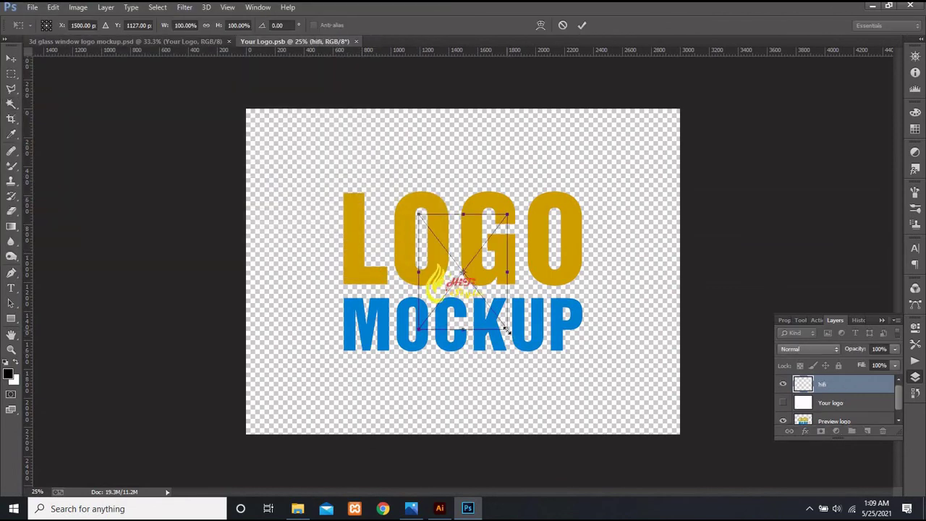
drag(520, 347, 645, 486)
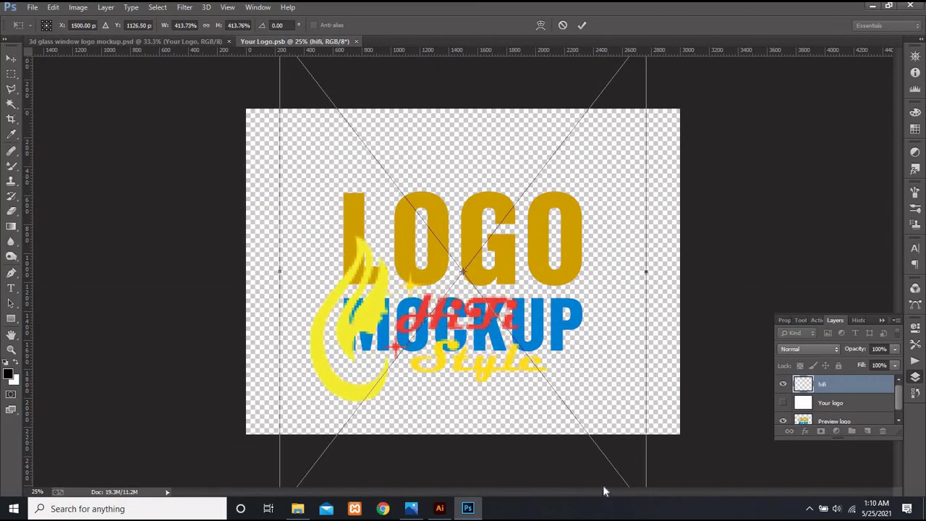
drag(463, 275, 474, 223)
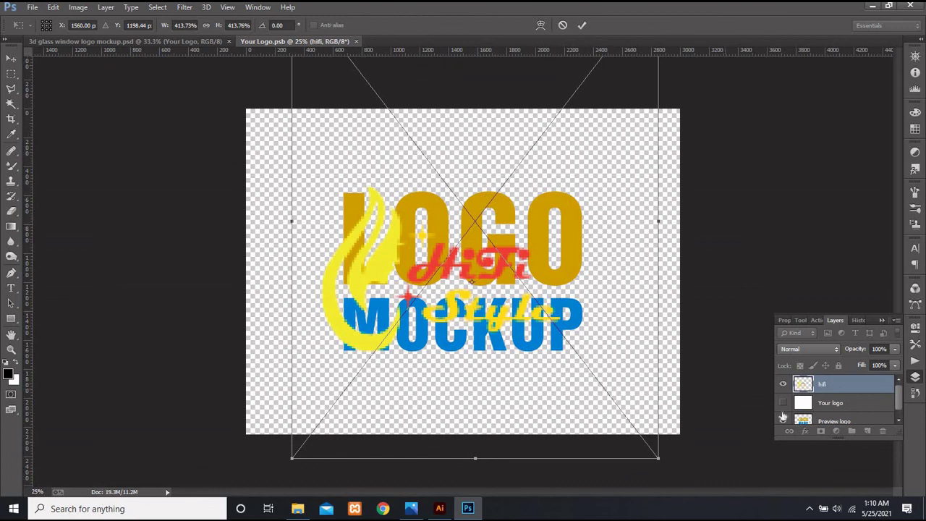
- Commit the transform, delete the Preview logo layer, and save the Your Logo contents back
click(581, 25)
drag(839, 419, 882, 430)
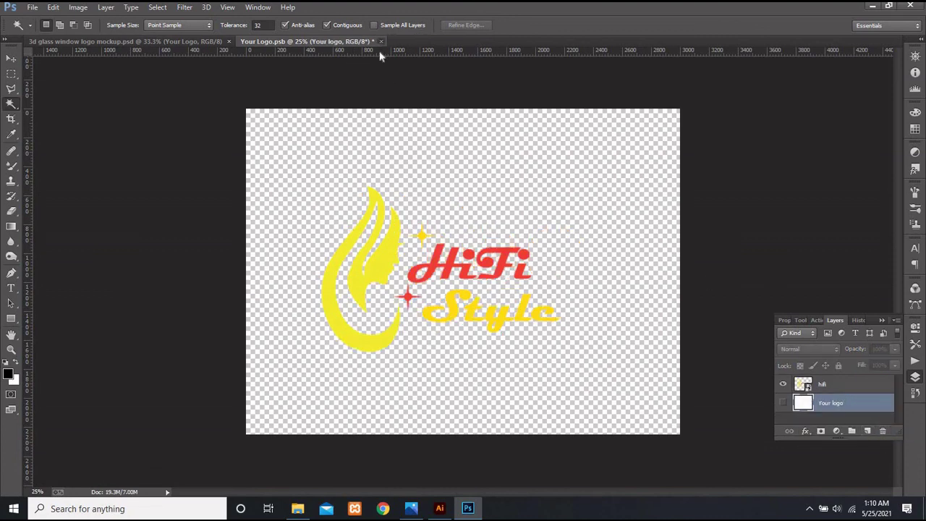
click(380, 41)
click(372, 180)
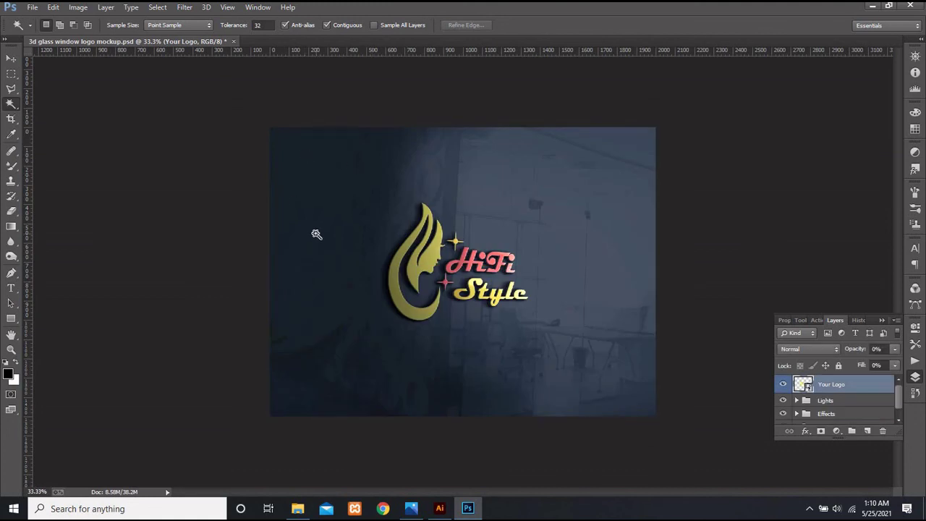
- Zoom the mockup from 33.3% to 66.7% on the HiFi Style logo
click(497, 243)
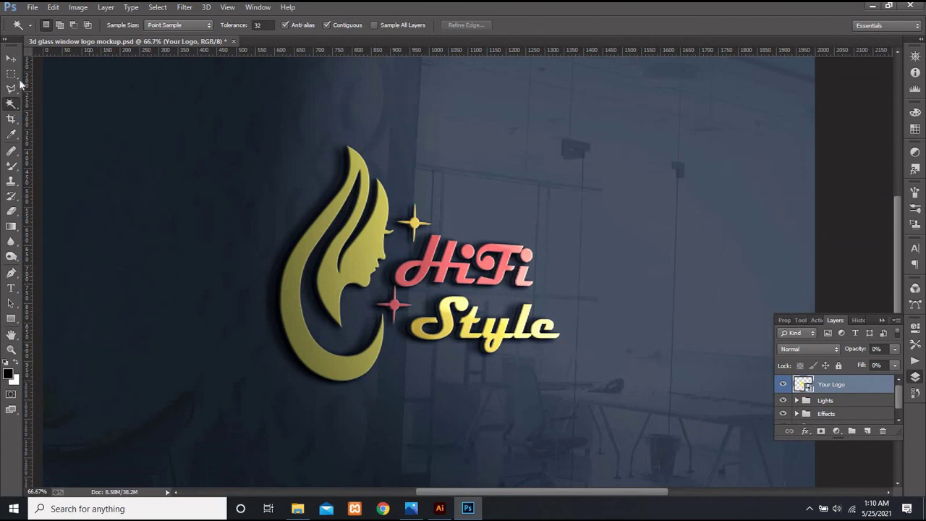
- Save a JPEG copy of the mockup named Hi fi on the Desktop, accepting the JPEG options
click(32, 7)
click(54, 119)
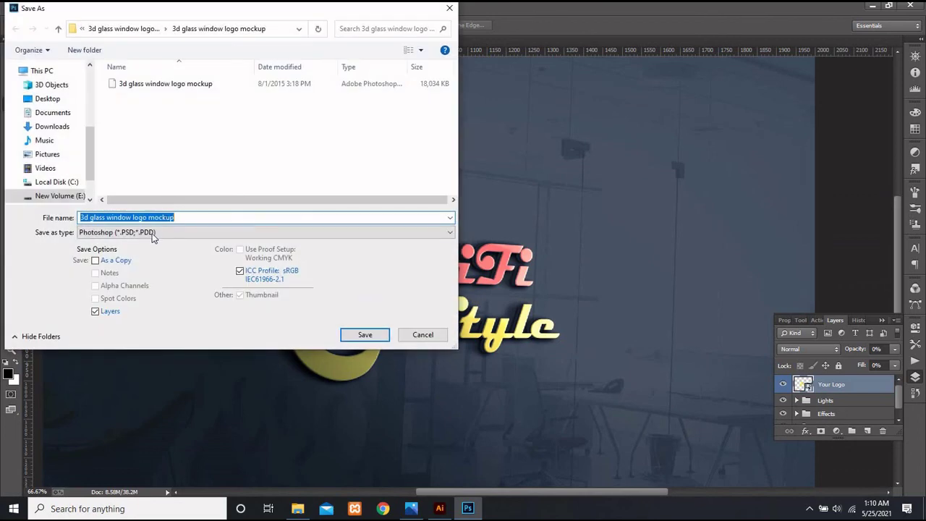
click(153, 235)
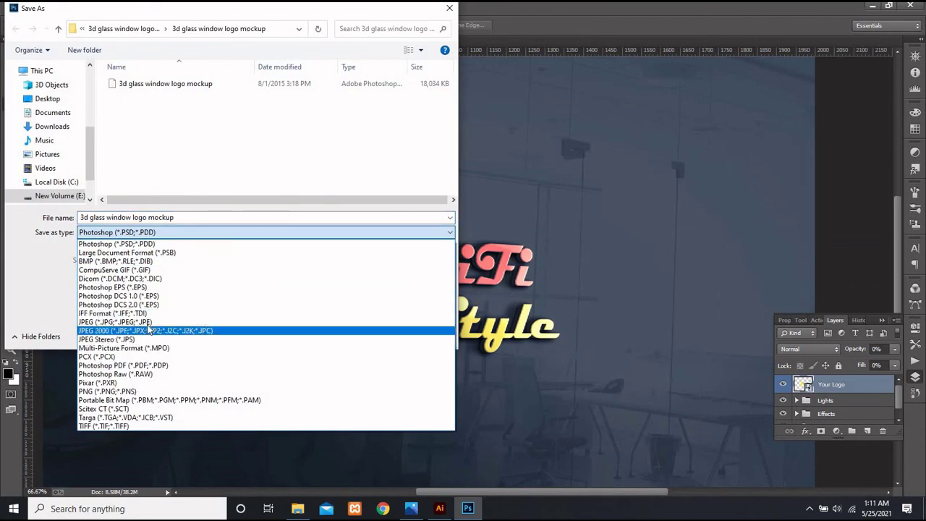
click(134, 322)
click(32, 99)
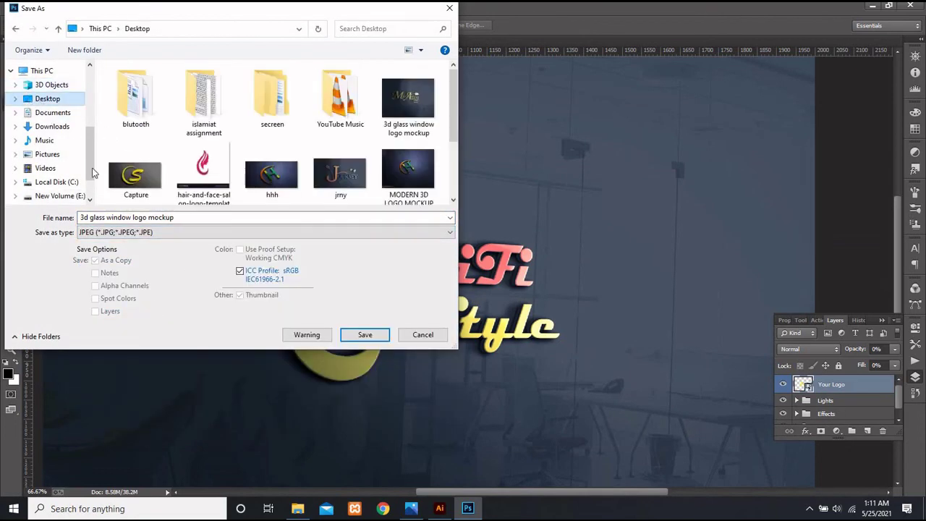
click(221, 217)
text(hi)
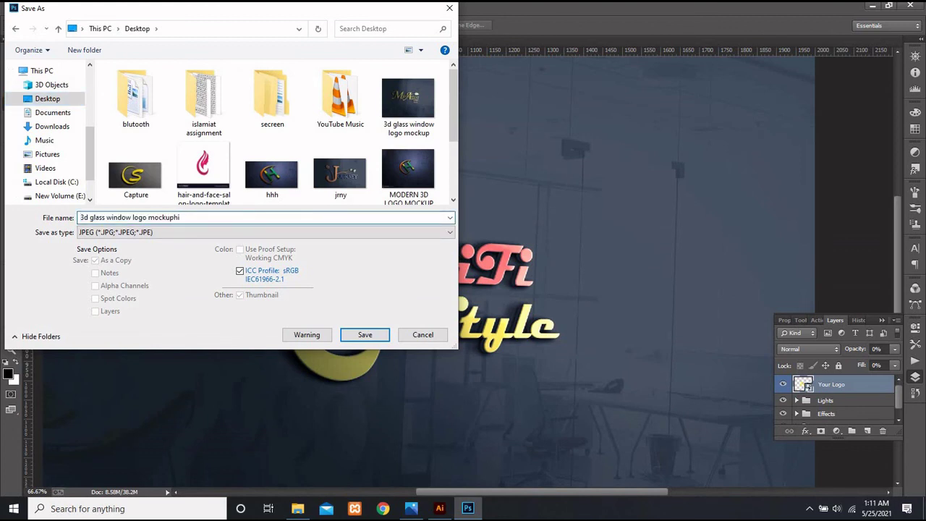
key(BackSpace)
key(BackSpace)
key(BackSpace)
key(BackSpace)
key(BackSpace)
key(BackSpace)
text(Hi fi)
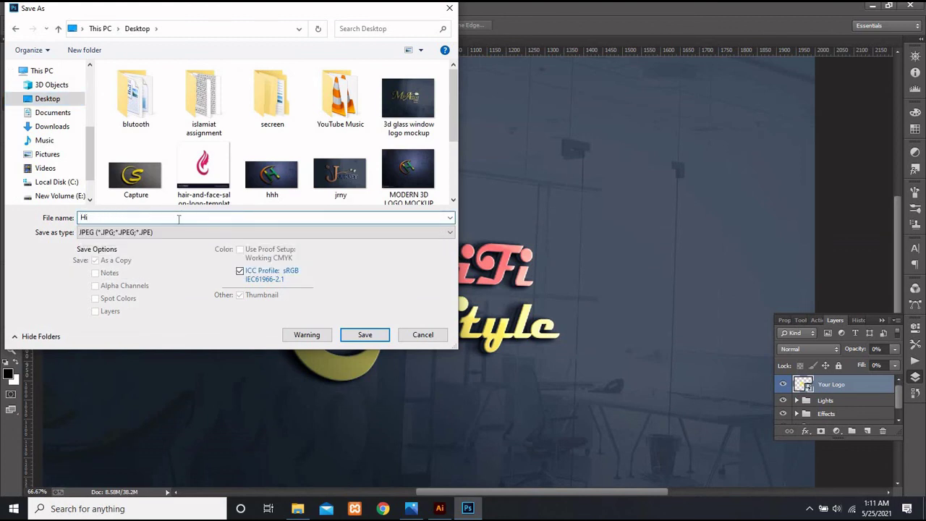
click(356, 337)
click(532, 131)
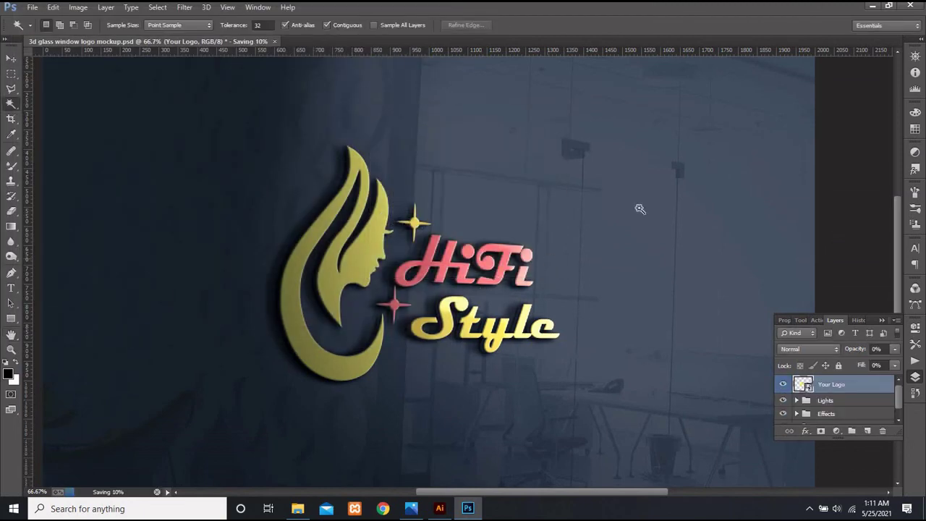
- Close the mockup without saving and quit Photoshop
click(234, 41)
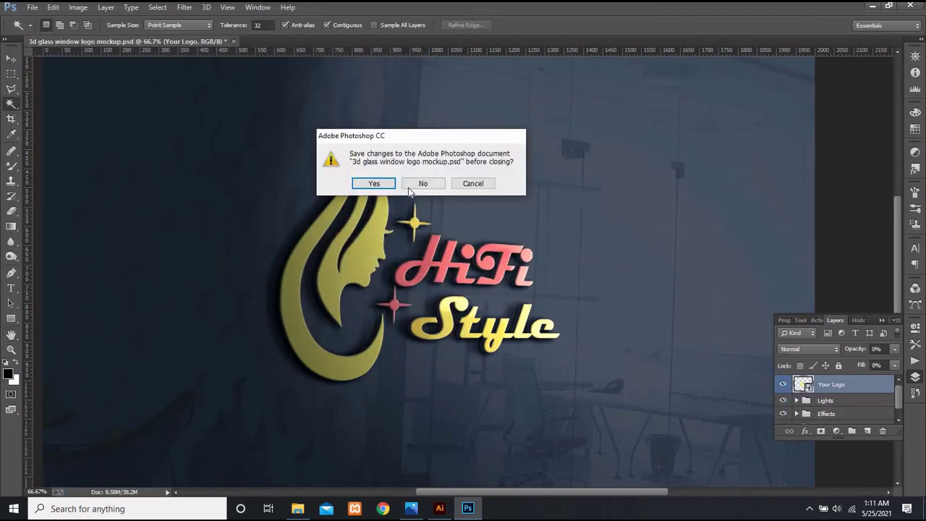
click(424, 182)
click(910, 5)
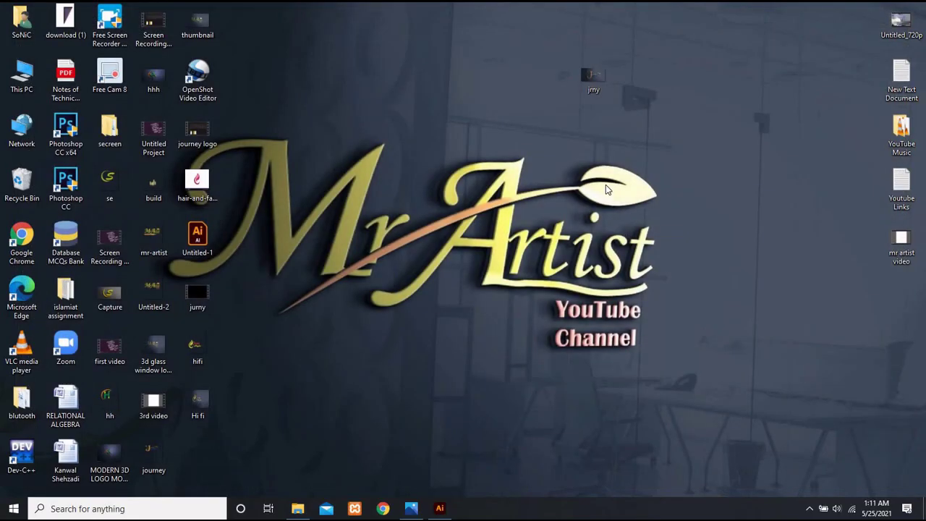